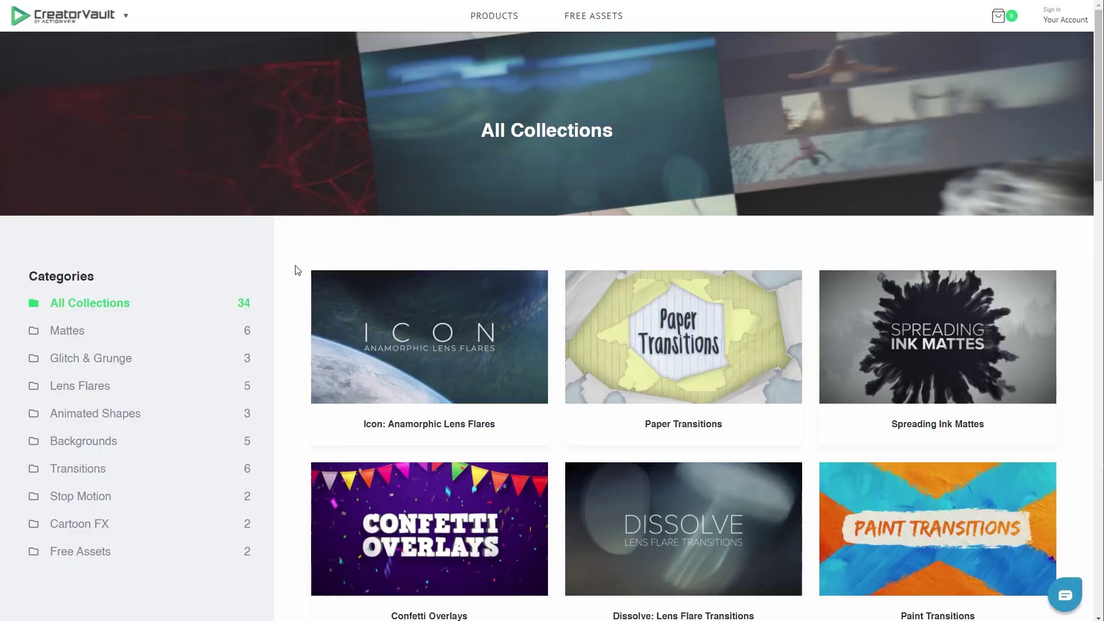
Open the Paper Transitions collection and look through its clip previews.
click(703, 348)
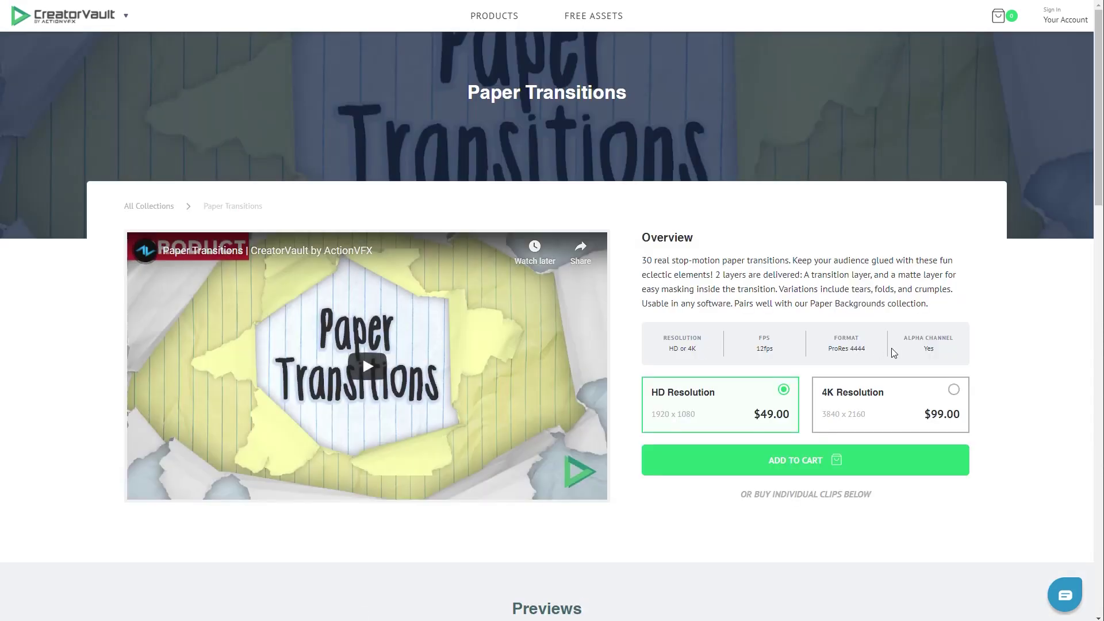
scroll(1031, 401, down, 3)
scroll(1031, 401, down, 8)
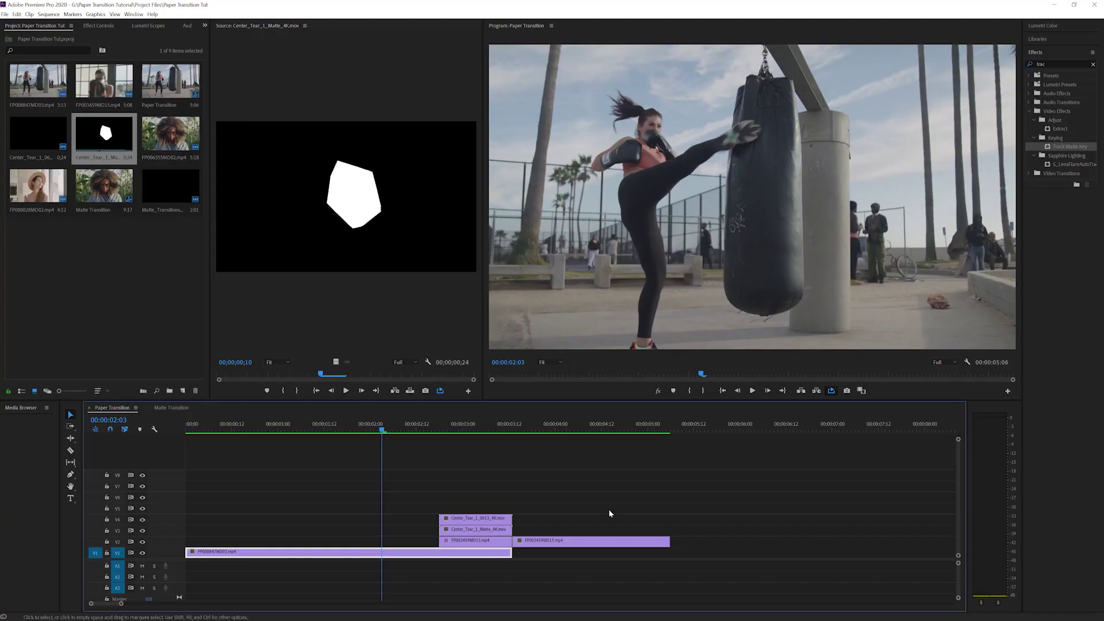
Clear the Paper Transition timeline and place the kickboxing clip on V1, with the indoor boxer clip overlapping its end on V2.
drag(603, 467, 383, 562)
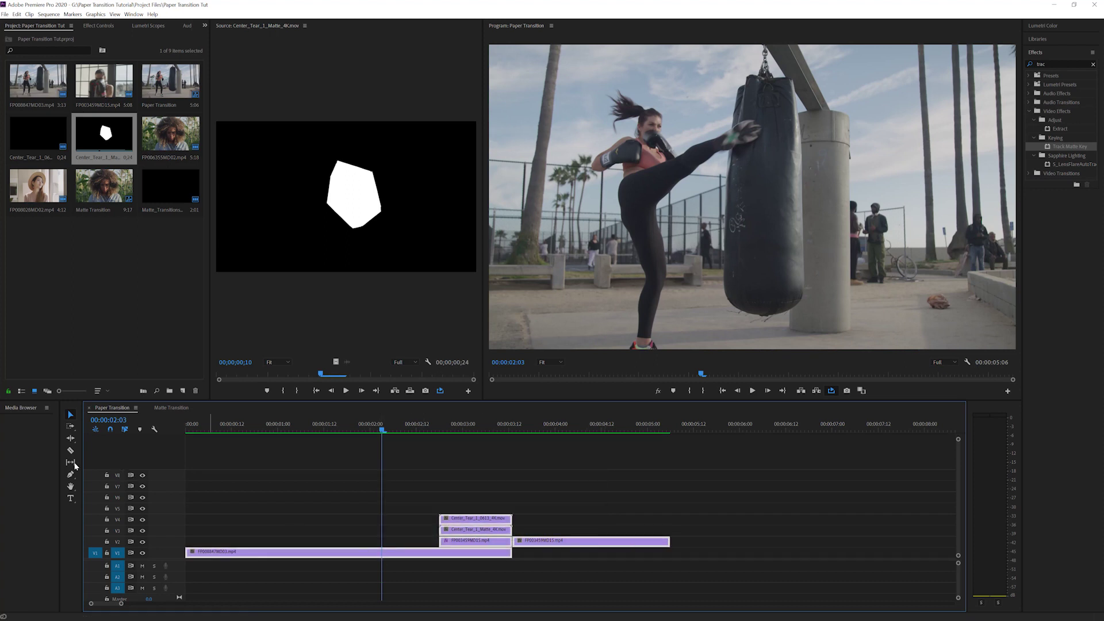
key(Delete)
drag(8, 85, 192, 558)
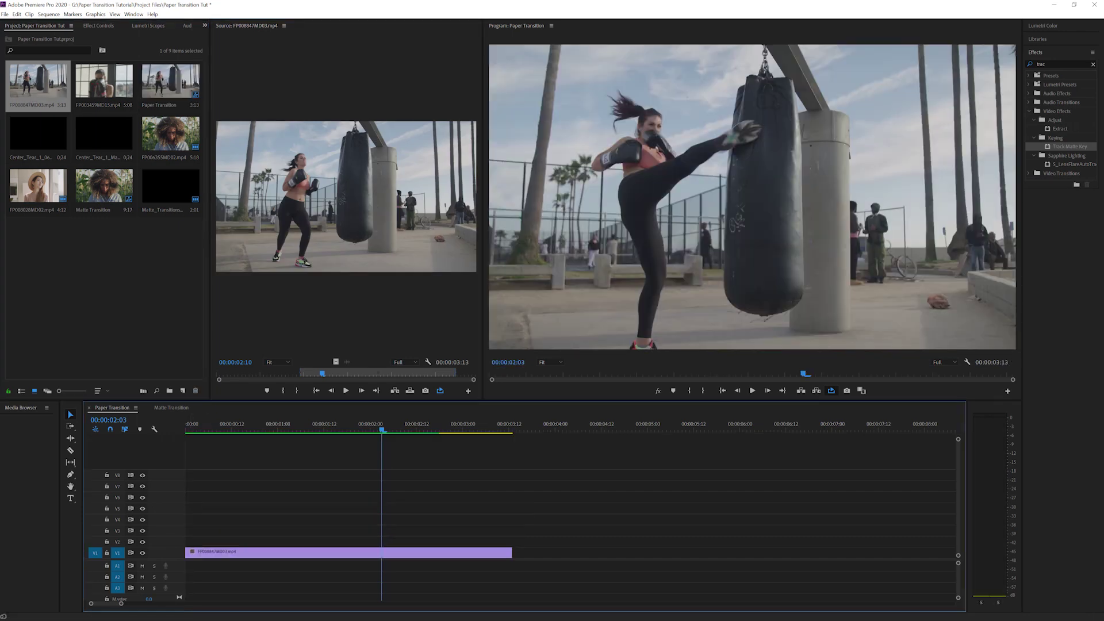
drag(101, 82, 435, 541)
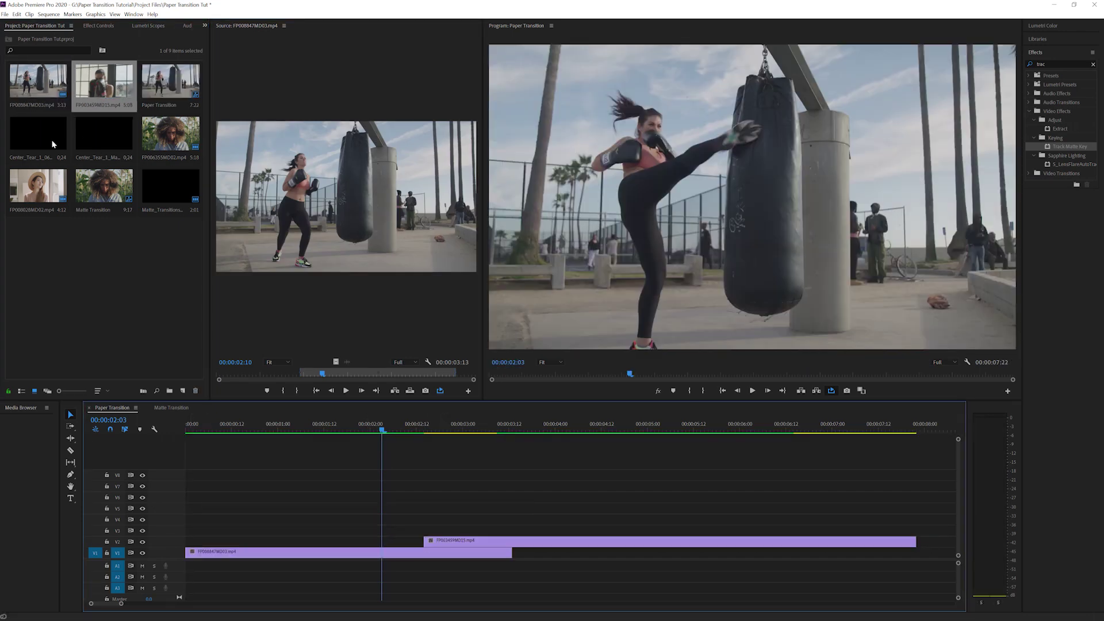
Add Center_Tear_1_Matte_4K.mov on V3 over the overlap and split the V2 clip at the matte's end.
drag(91, 133, 465, 546)
key(c)
click(512, 541)
key(v)
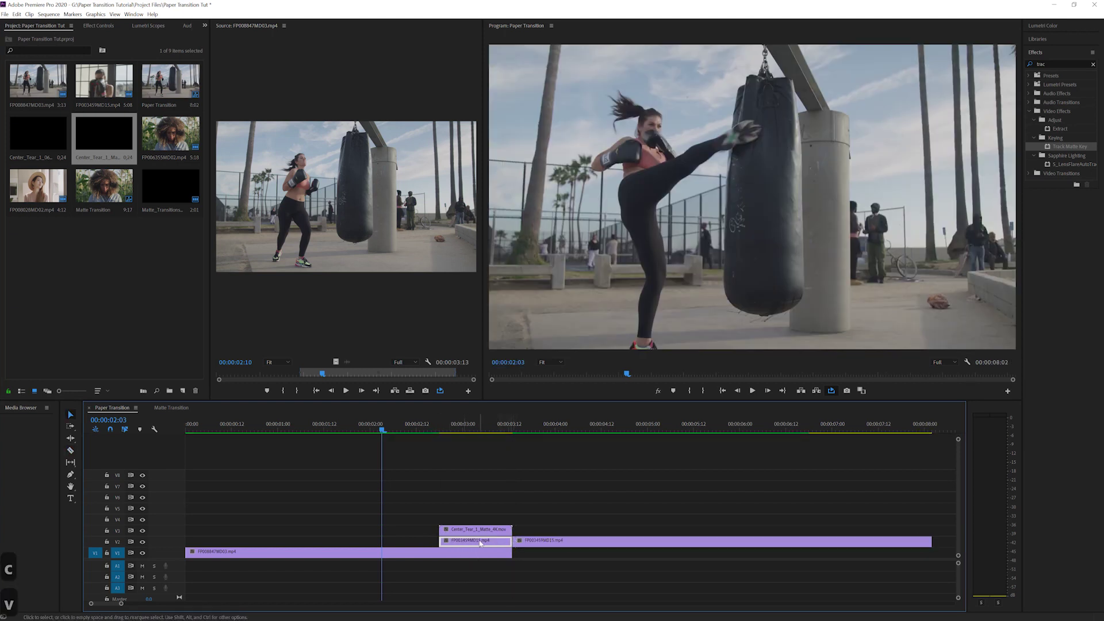
Apply Track Matte Key to the overlapping V2 segment and choose Video 3 as its matte.
drag(1063, 168, 475, 541)
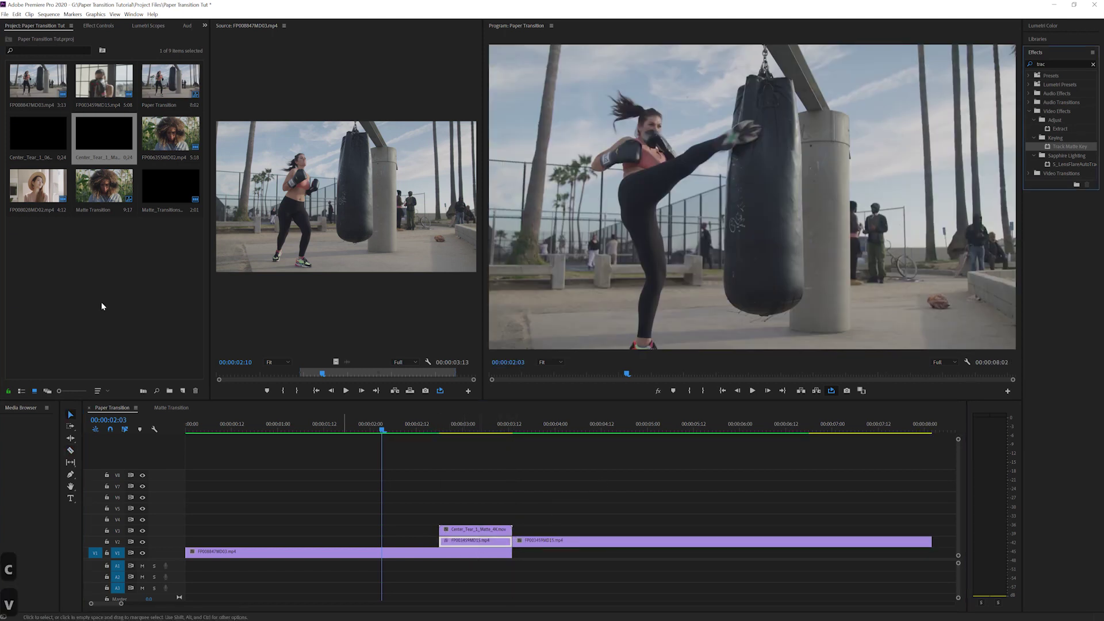
click(98, 25)
click(79, 202)
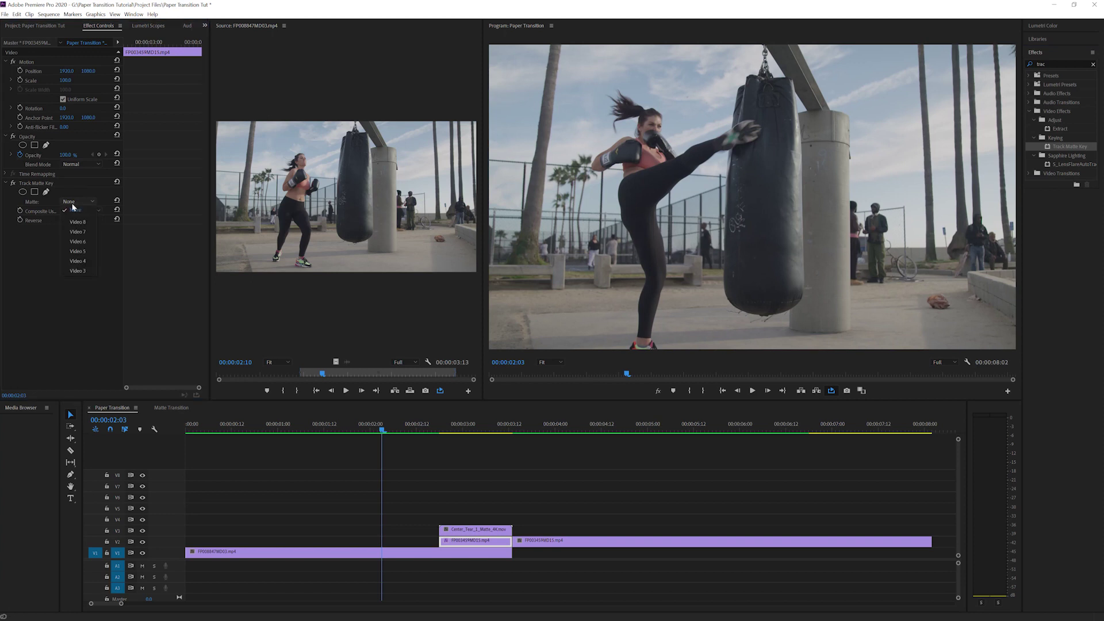
click(80, 271)
drag(461, 436, 486, 437)
Place the Center_Tear_1 paper layer on V4 above the matte and preview the tear with the V4 output enabled.
click(35, 26)
drag(17, 138, 443, 518)
click(751, 391)
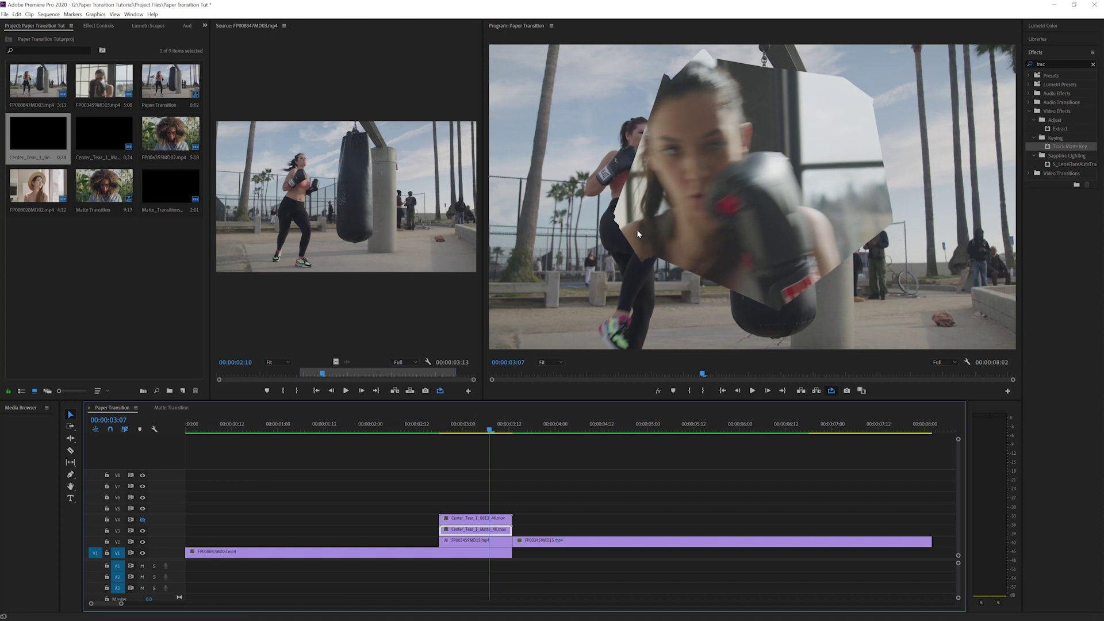
click(475, 518)
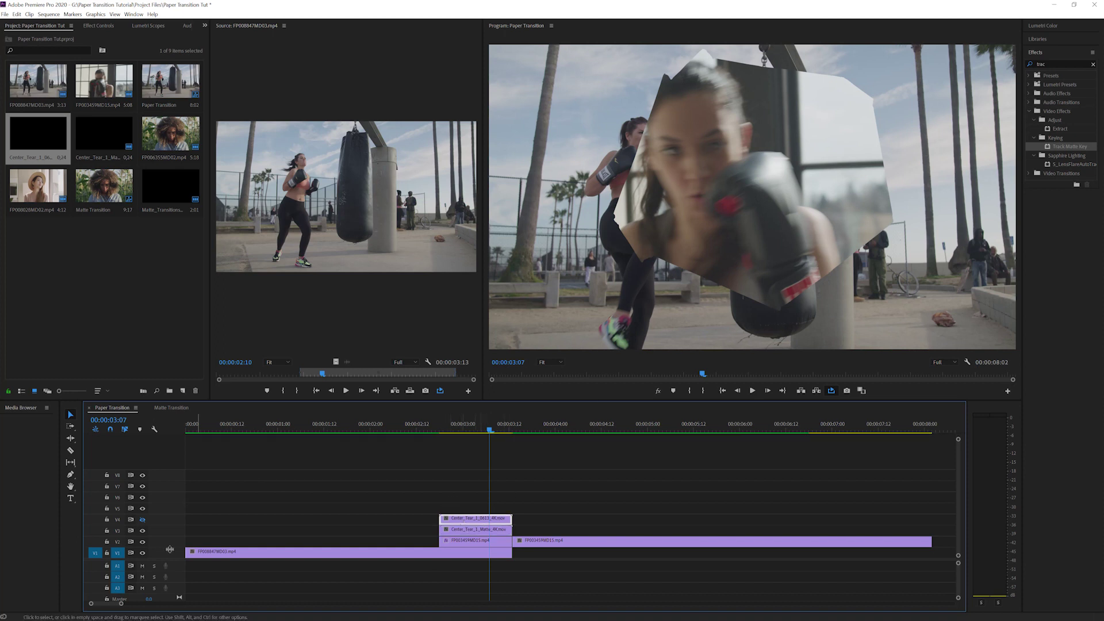
click(143, 520)
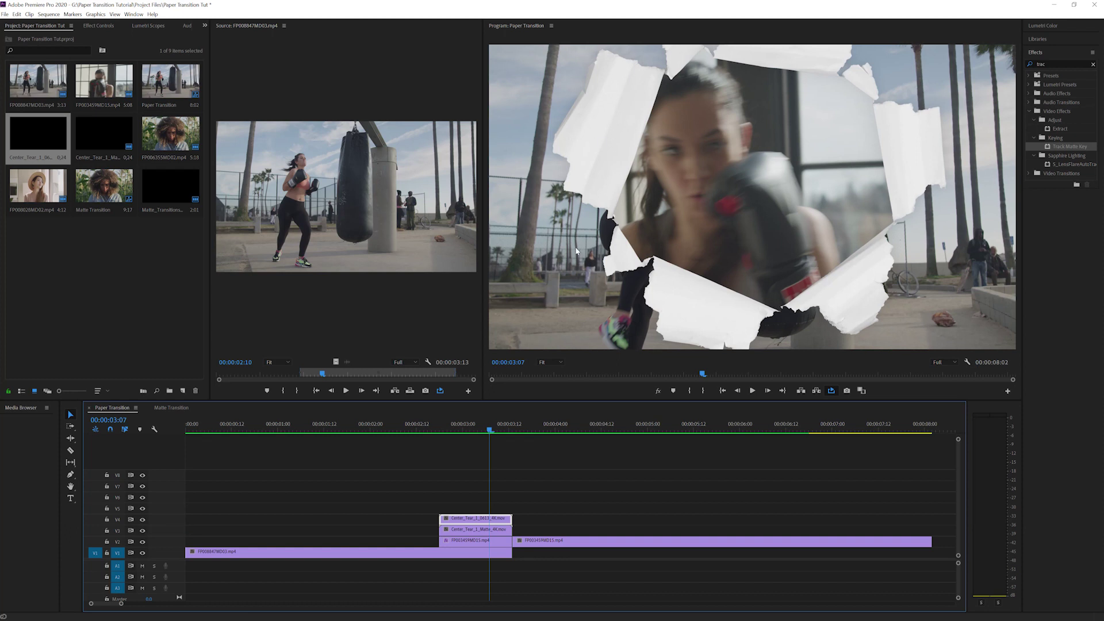
mouse_move(490, 434)
mouse_down()
mouse_move(451, 454)
mouse_move(482, 449)
mouse_move(481, 439)
mouse_move(438, 437)
mouse_move(492, 437)
mouse_up()
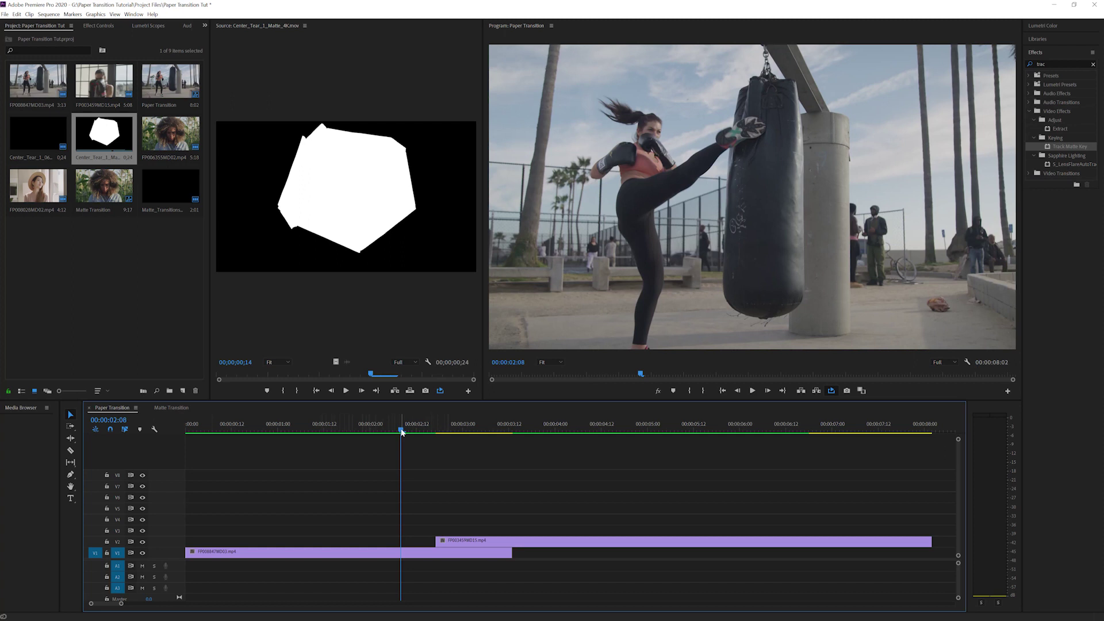
Place Center_Tear_1_Matte_4K.mov on V3 over the overlap of the two clips and preview its motion.
drag(401, 431, 451, 480)
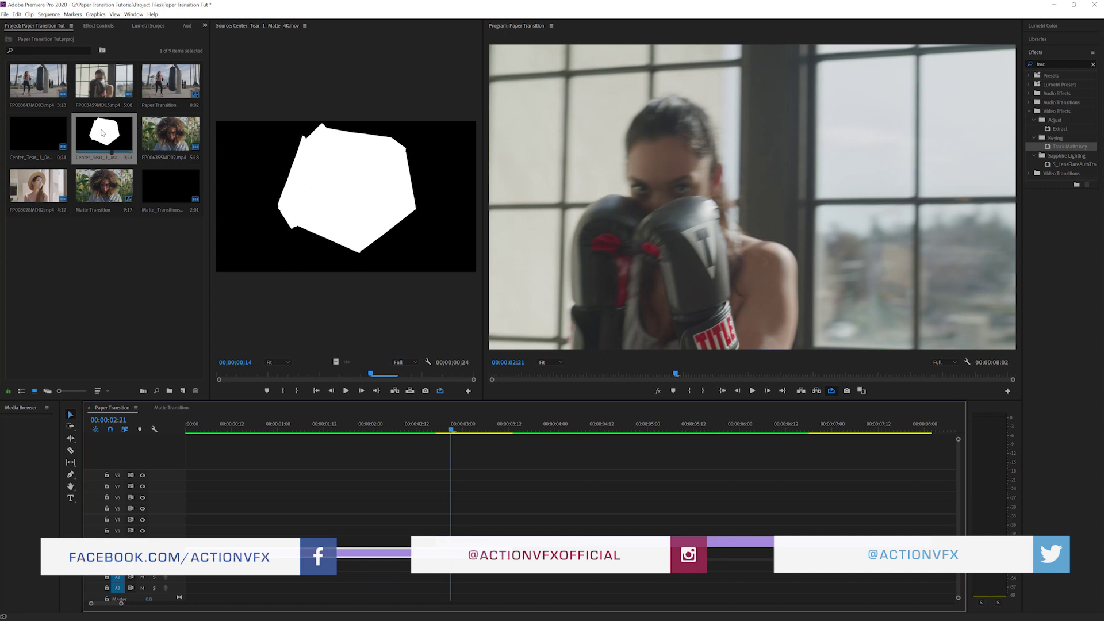
drag(91, 129, 446, 535)
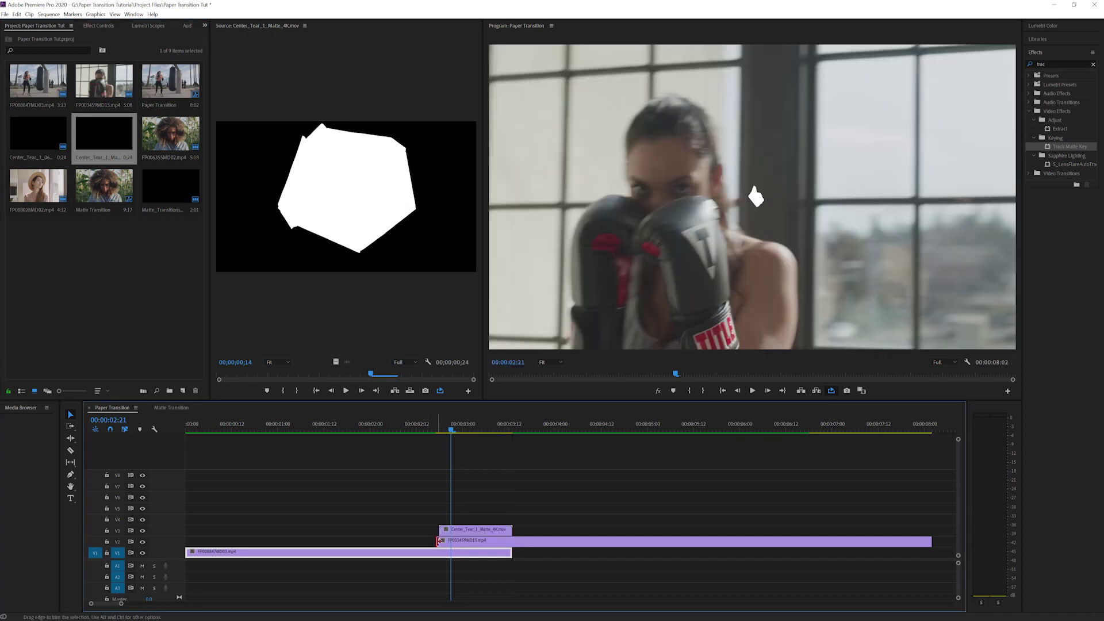
drag(451, 430, 478, 440)
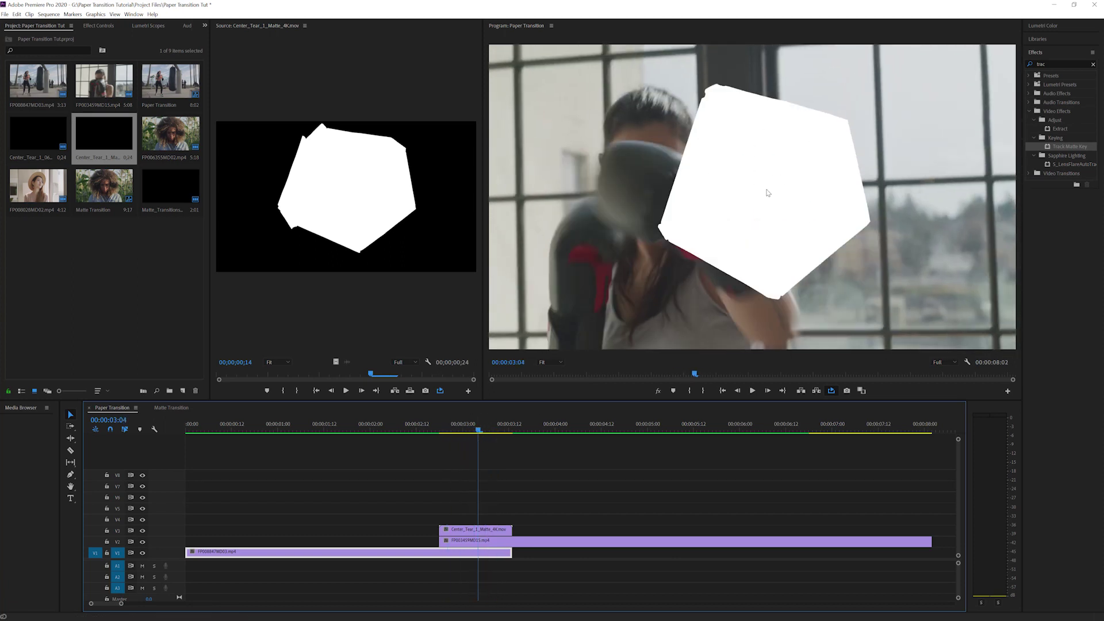
Split the indoor boxer clip on V2 at the point where the matte clip ends.
drag(478, 431, 471, 542)
click(471, 542)
key(c)
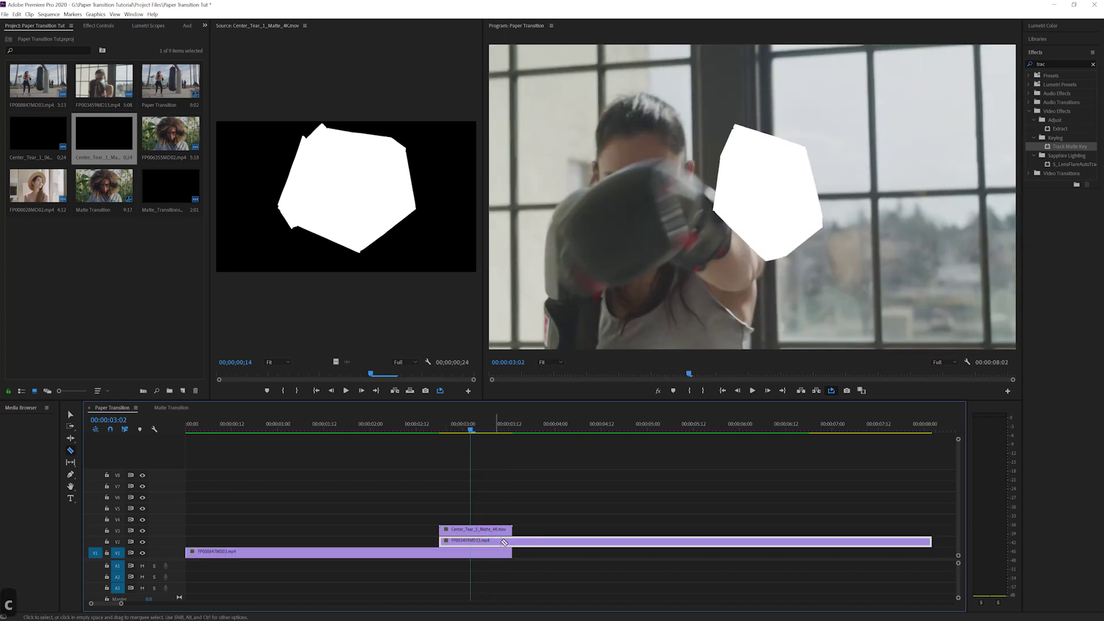
click(512, 542)
key(v)
Apply the Track Matte Key effect to the V2 segment directly beneath the matte and open its effect settings.
click(471, 533)
click(499, 544)
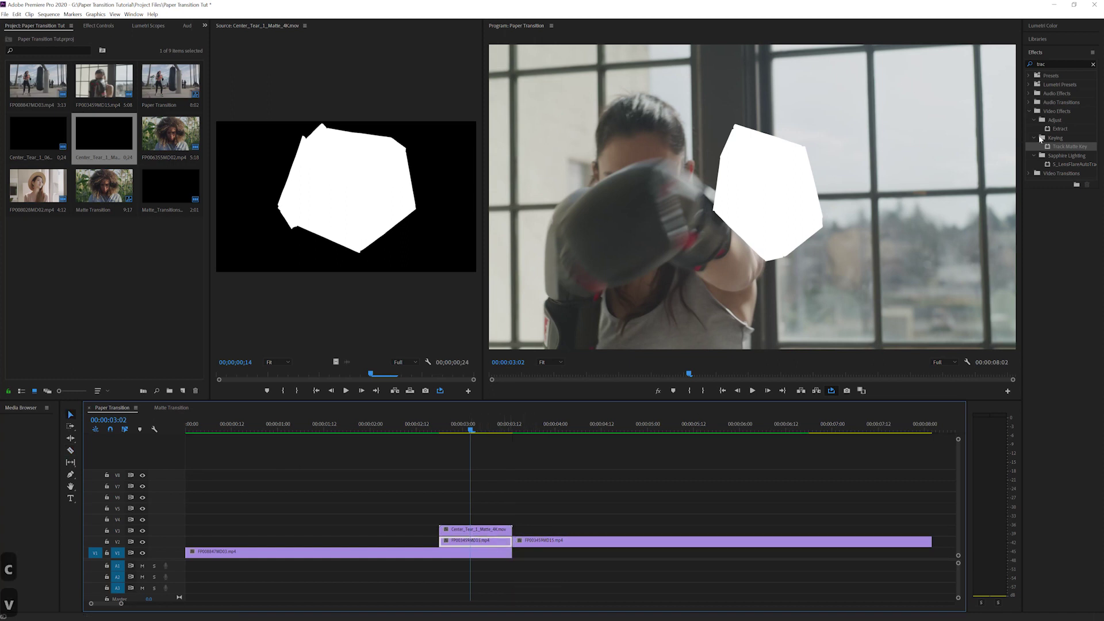
drag(1077, 150, 485, 543)
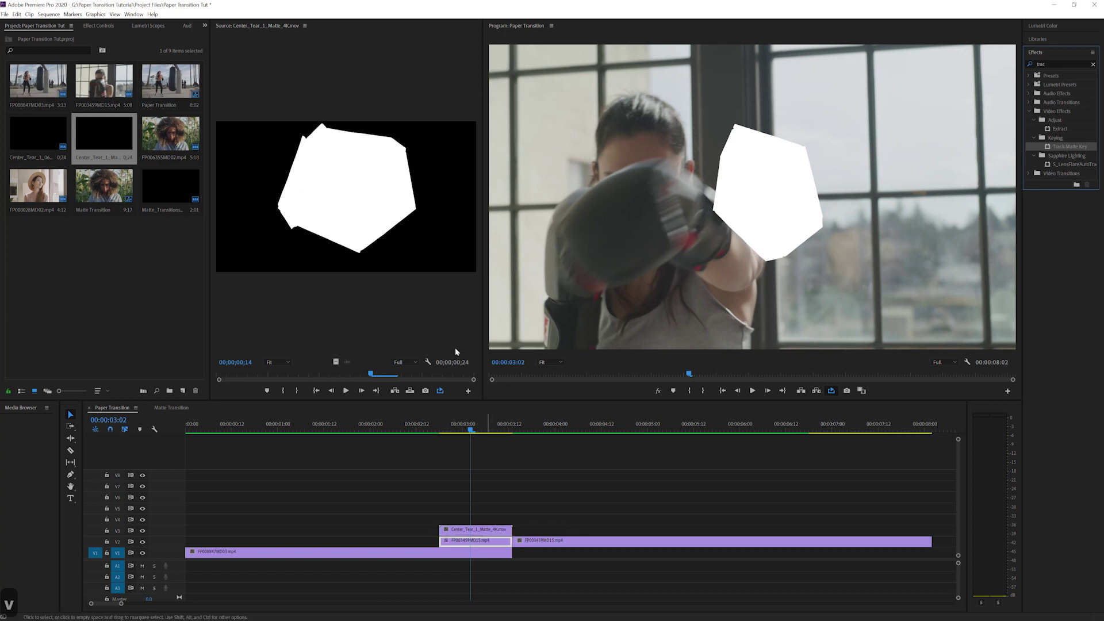
click(481, 530)
click(481, 542)
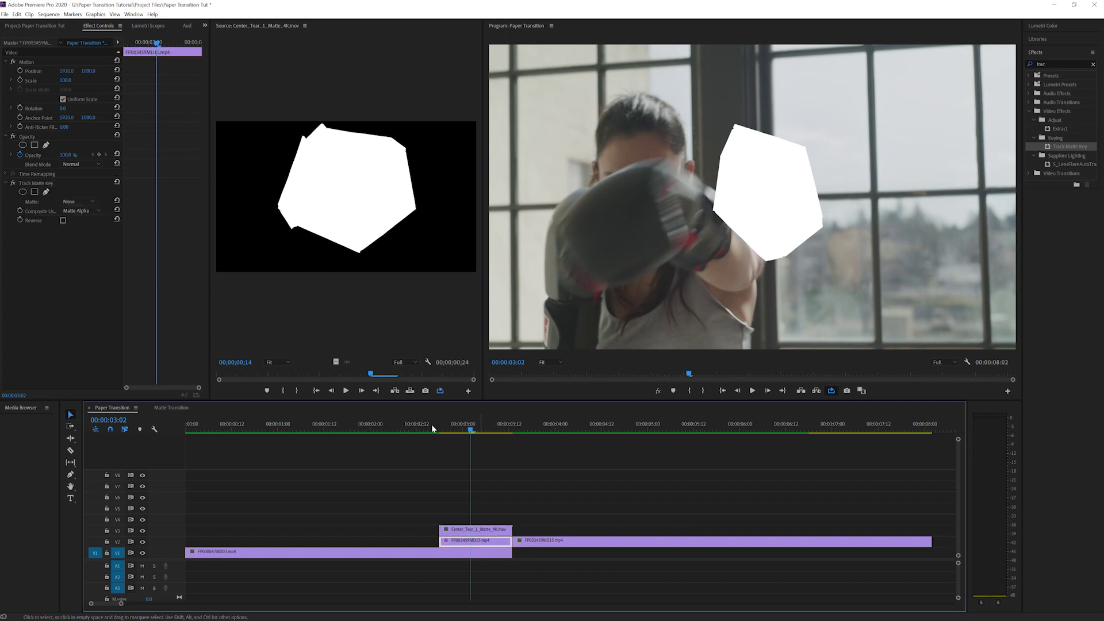
Set the Track Matte Key to use Video 3 with Matte Alpha compositing, and compare the picture with the effect off and on.
click(80, 211)
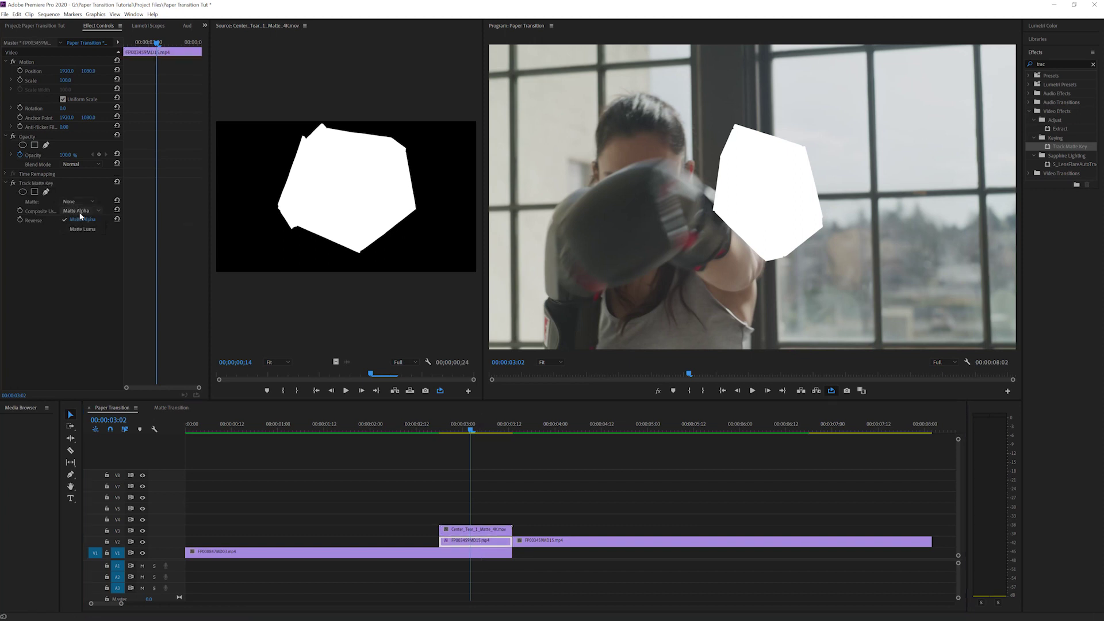
click(82, 219)
click(85, 202)
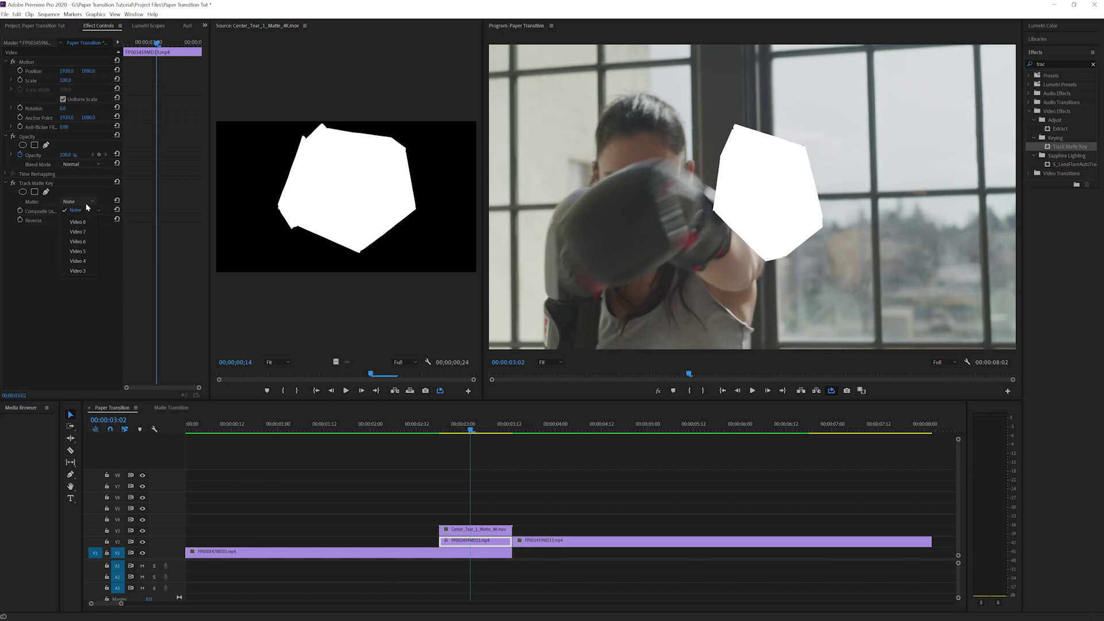
click(82, 271)
click(14, 183)
click(13, 184)
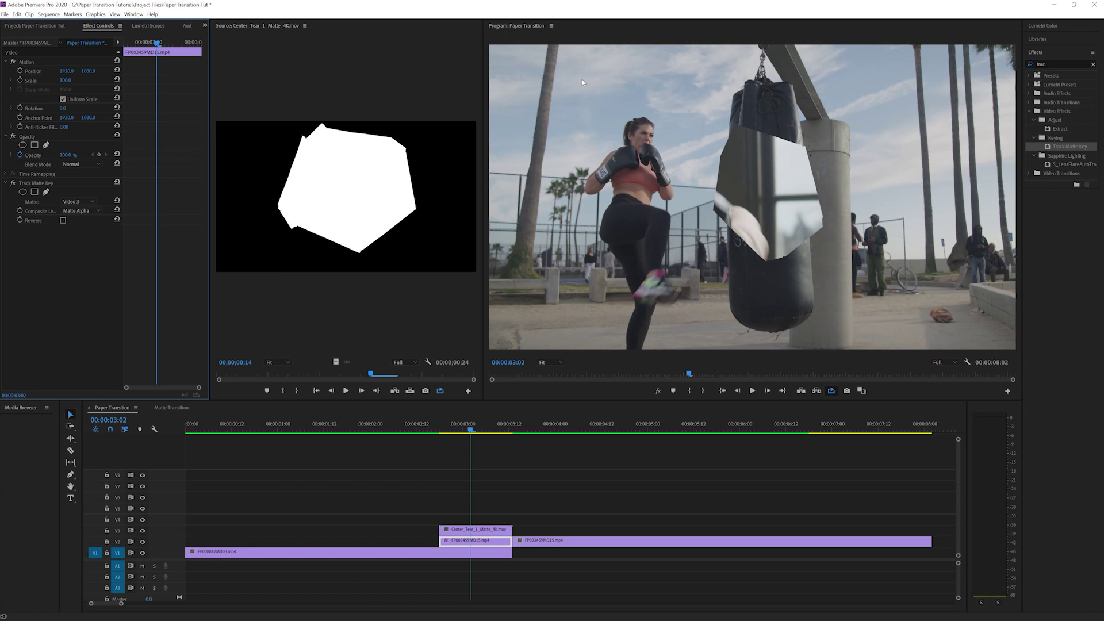
mouse_move(472, 431)
mouse_down()
mouse_move(448, 436)
mouse_move(486, 436)
mouse_up()
click(483, 552)
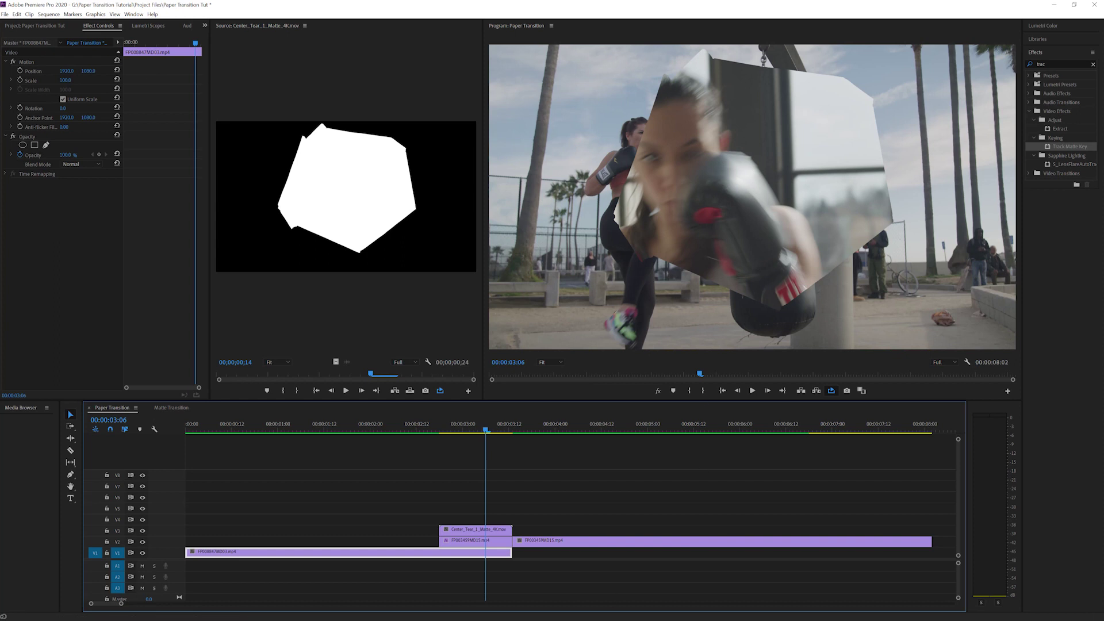
Place the Center_Tear_1 paper layer on V4 aligned with the matte and preview the tear.
click(40, 26)
drag(30, 138, 446, 521)
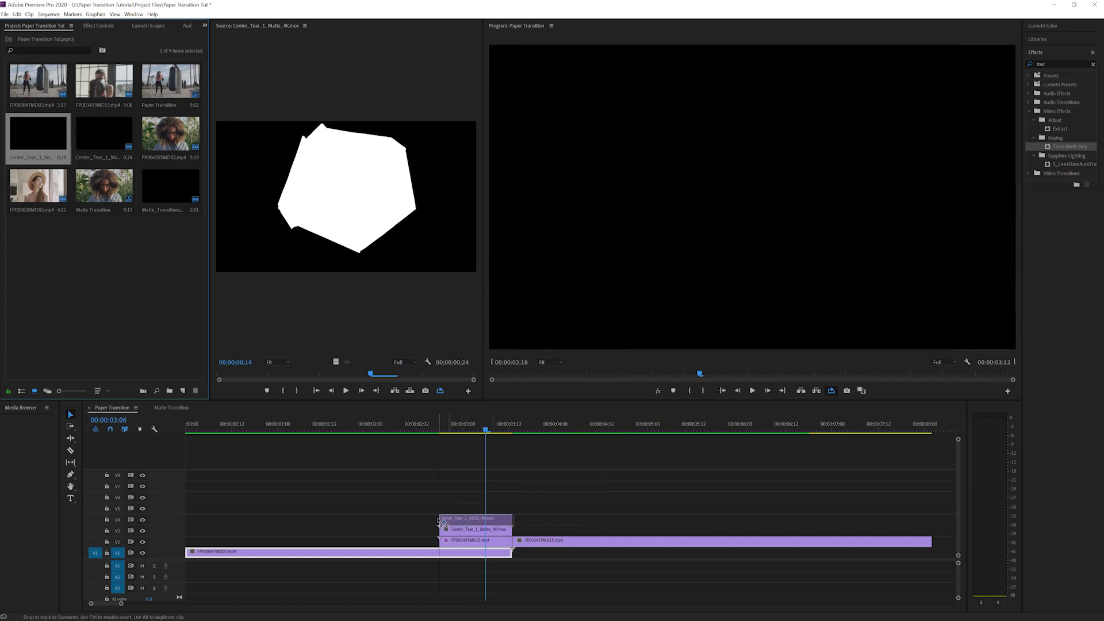
mouse_move(484, 431)
mouse_down()
mouse_move(454, 433)
mouse_move(486, 430)
mouse_up()
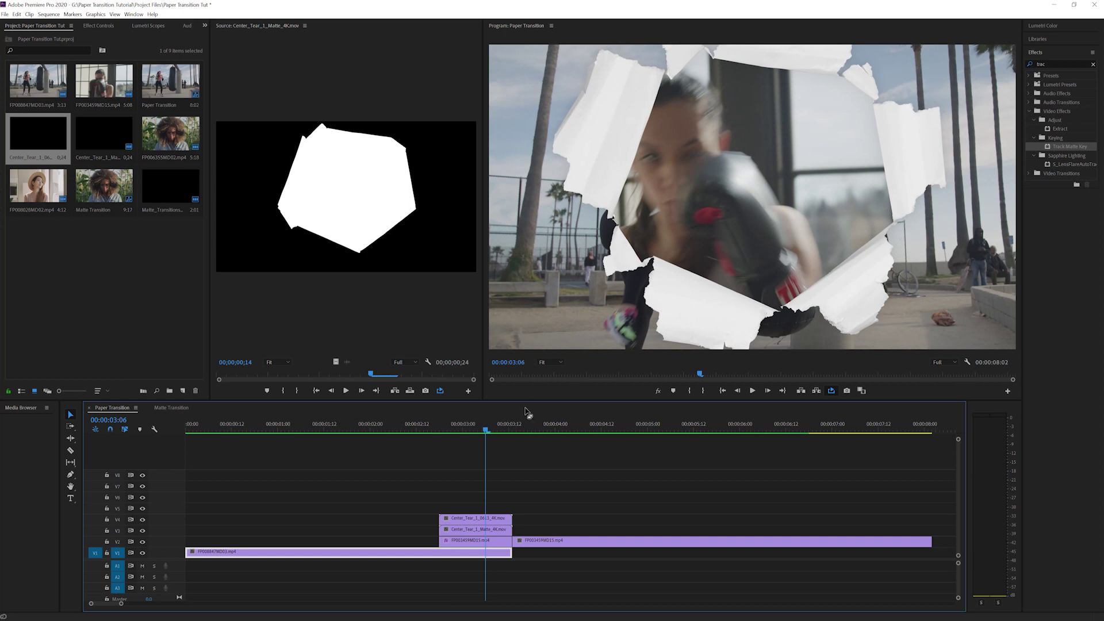
drag(485, 430, 488, 456)
Duplicate the V4 paper layer onto tracks V5 to V8 to strengthen the shadows.
click(465, 520)
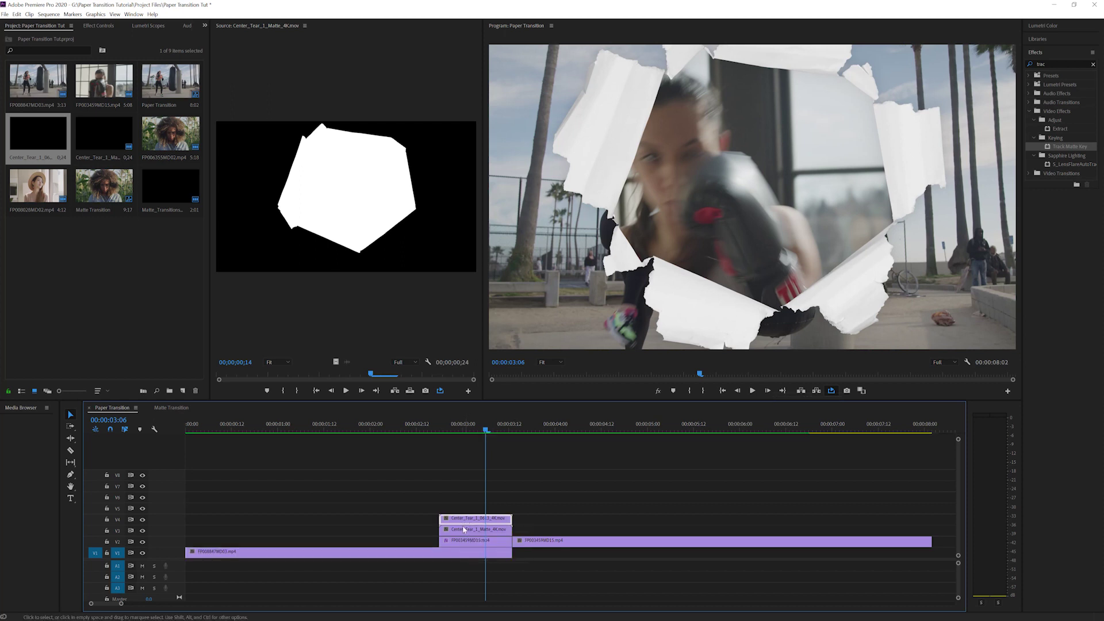
drag(461, 521, 467, 481)
click(477, 508)
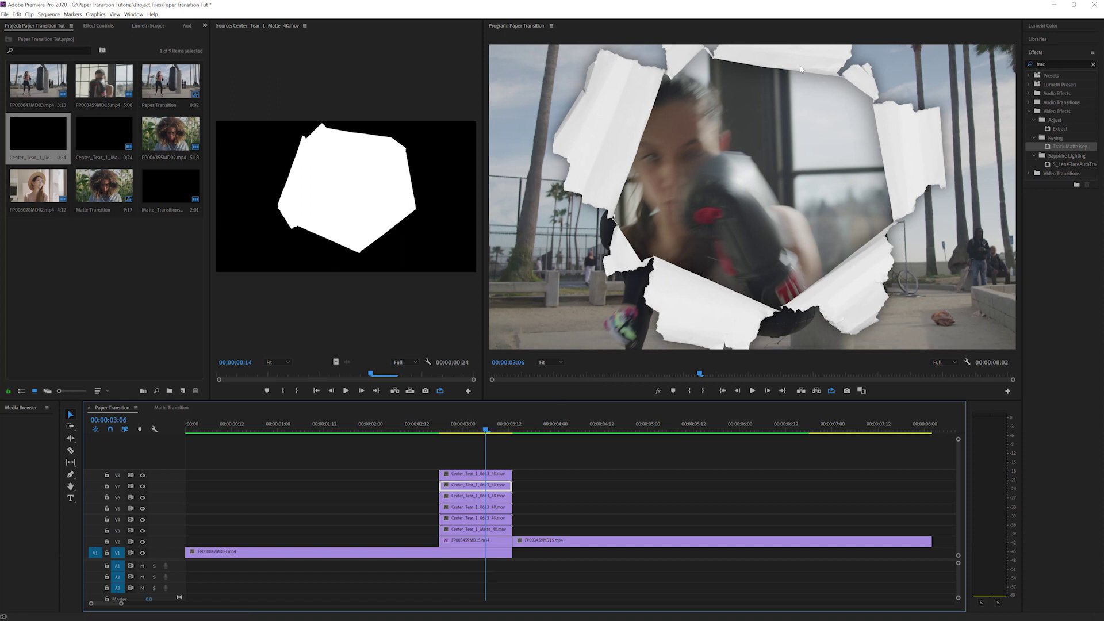
Compare the shadow strength by hiding the duplicate paper layers on V5 to V8 and showing them again.
click(143, 476)
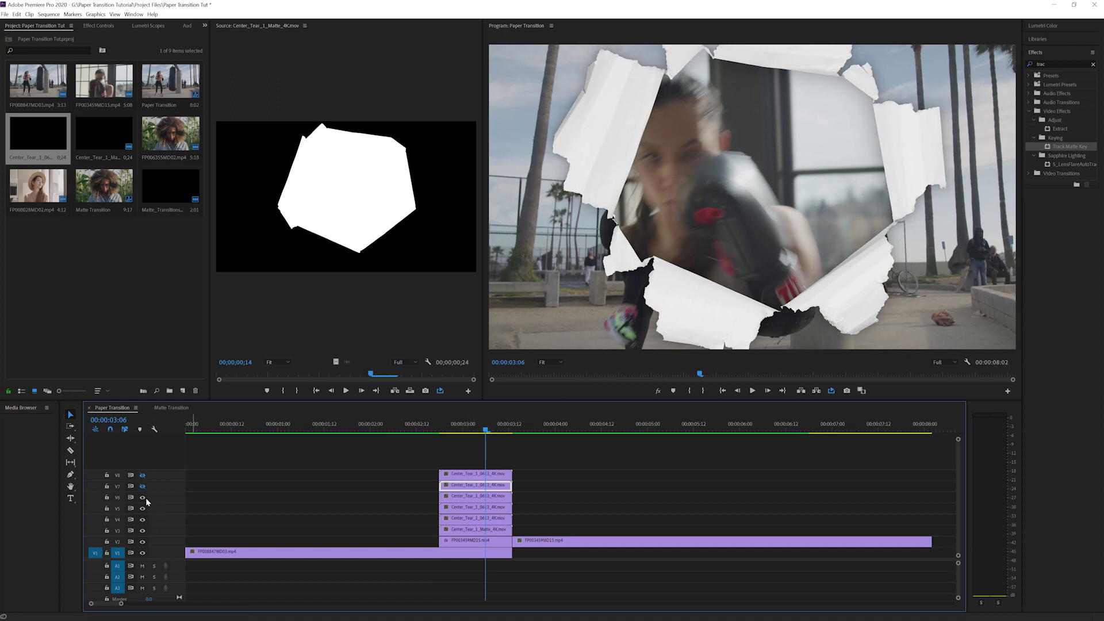
click(143, 498)
click(143, 509)
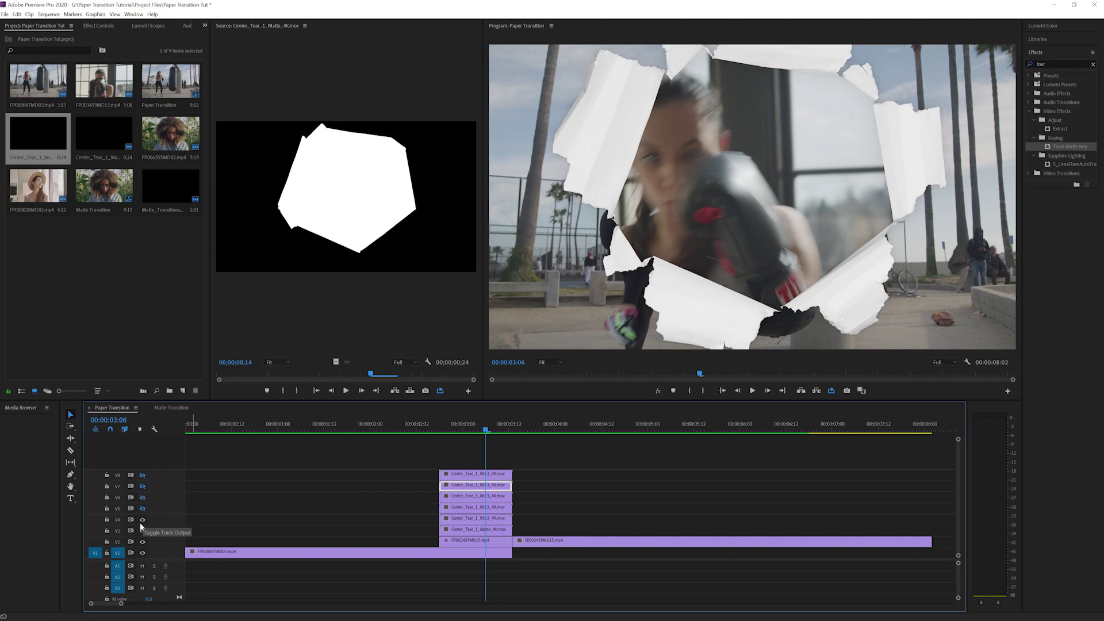
click(143, 520)
click(142, 509)
click(143, 498)
click(143, 487)
click(143, 476)
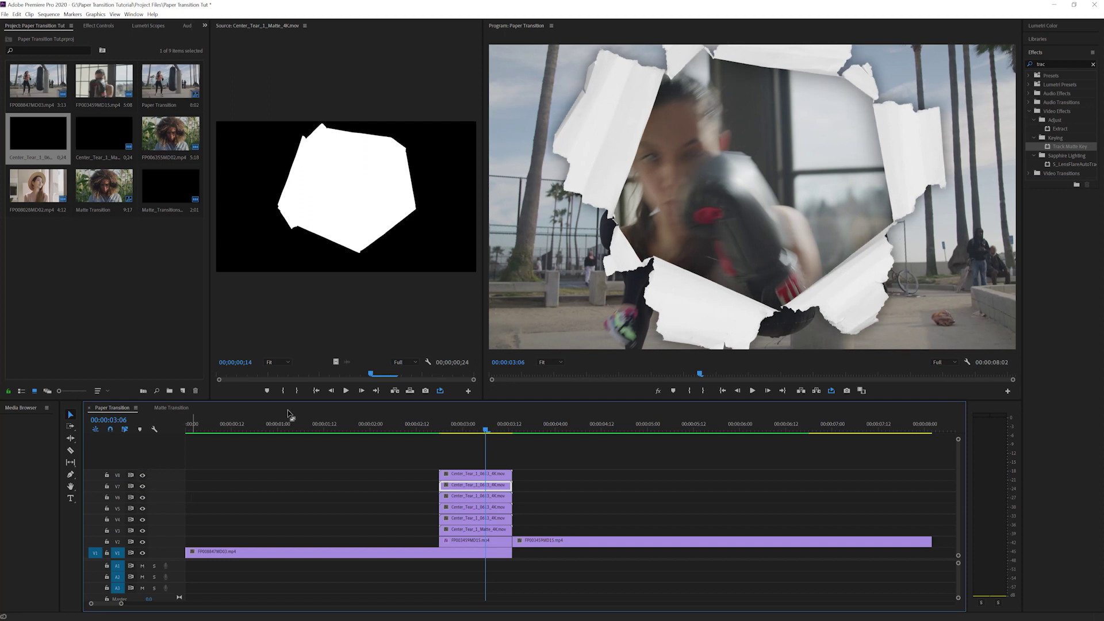
click(482, 476)
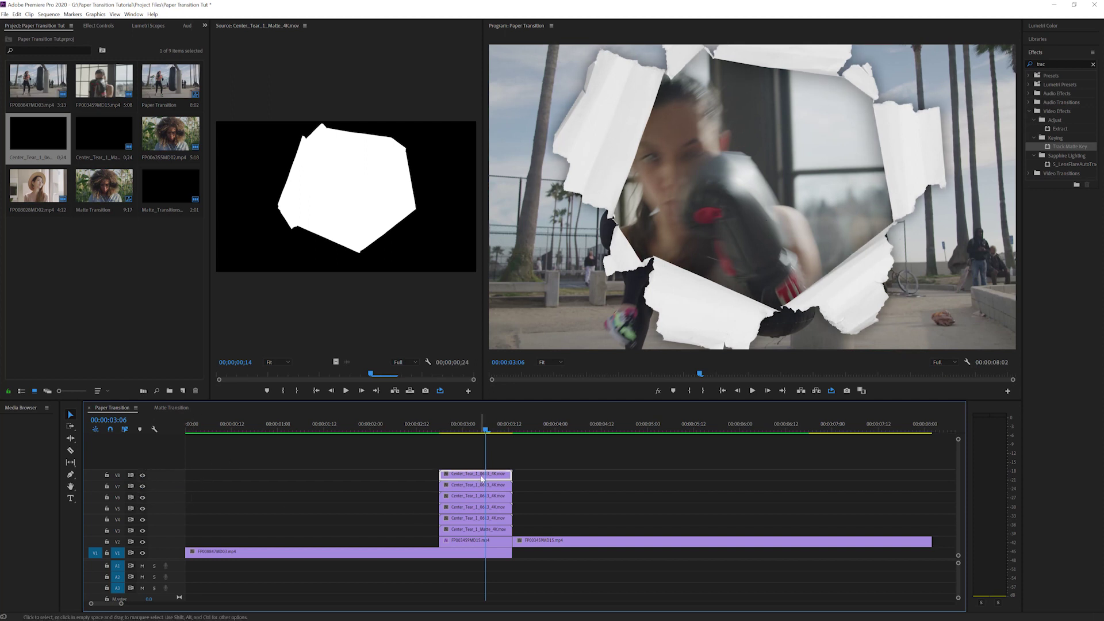
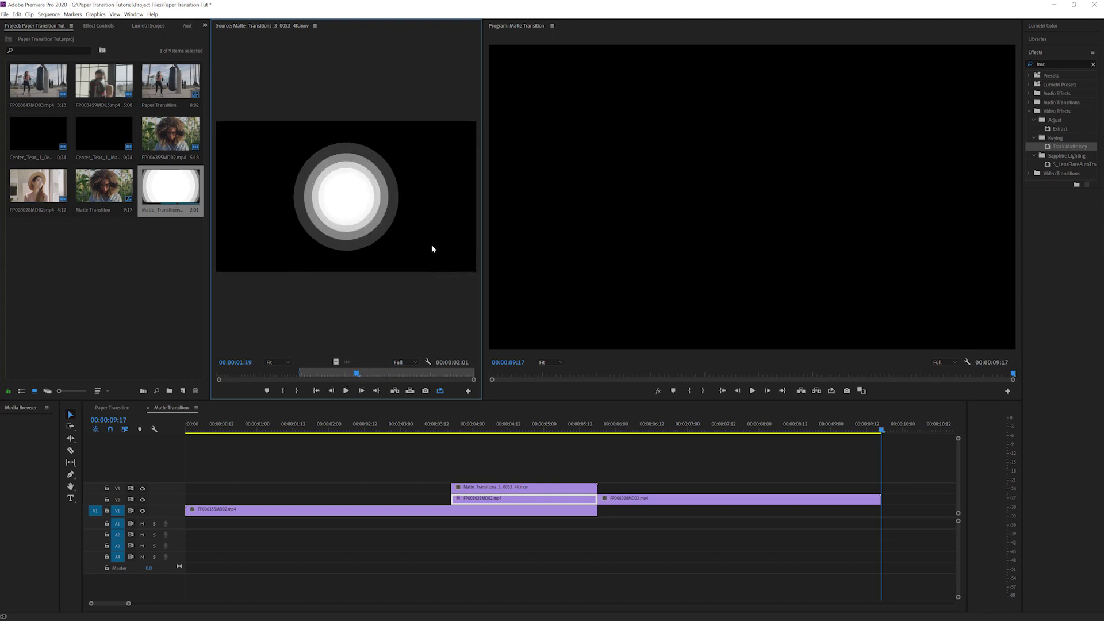
Preview the Matte_Transitions clip by itself on V4 of the Matte Transition sequence, and remove it again.
drag(177, 208, 310, 431)
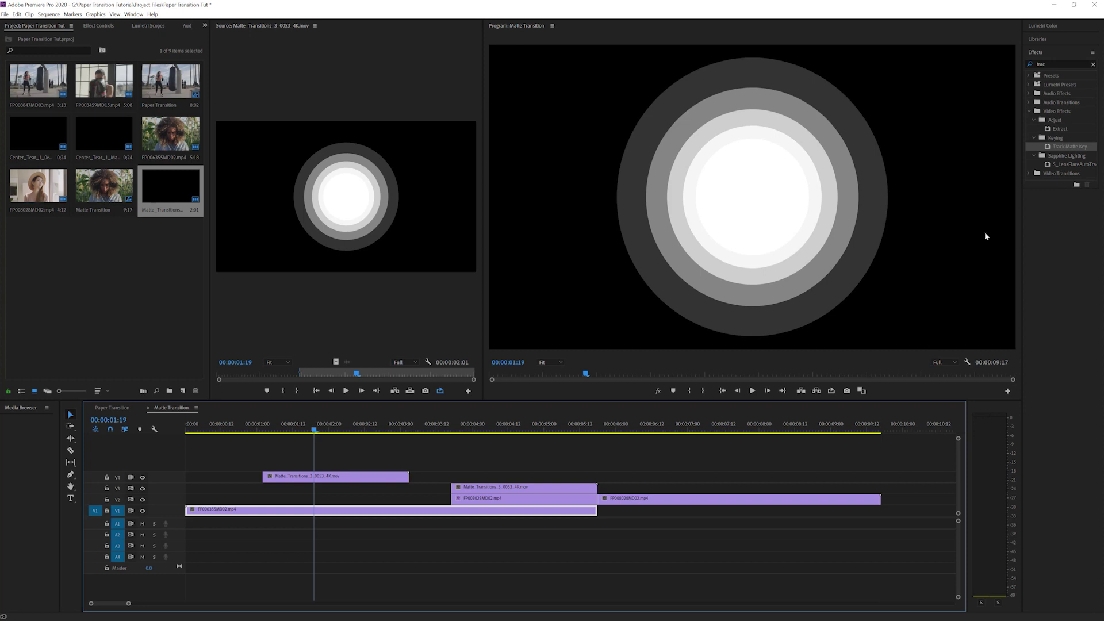
click(364, 479)
key(Delete)
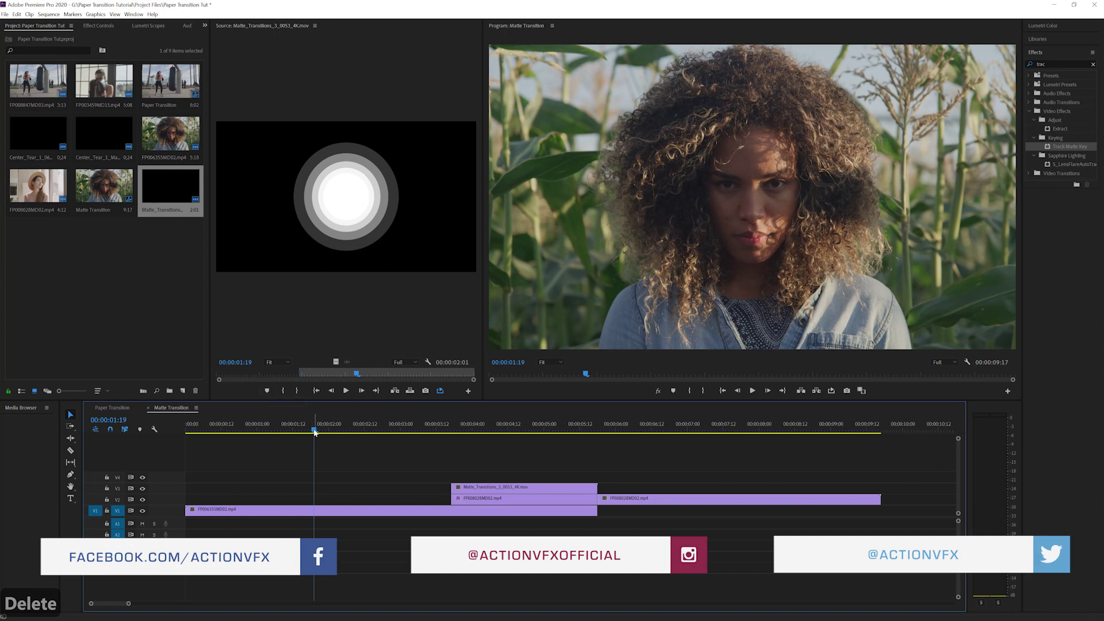
Scrub through the Matte Transition sequence and the source matte clip to examine how the matte's grey circles shape the transition.
drag(317, 433, 404, 441)
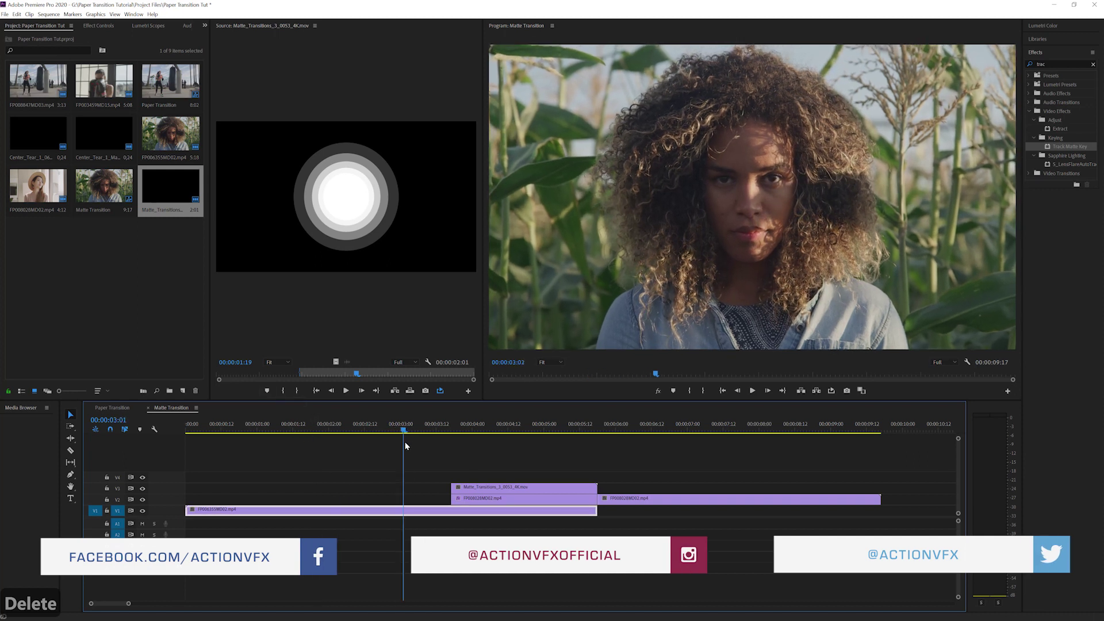
click(414, 430)
drag(415, 431, 547, 431)
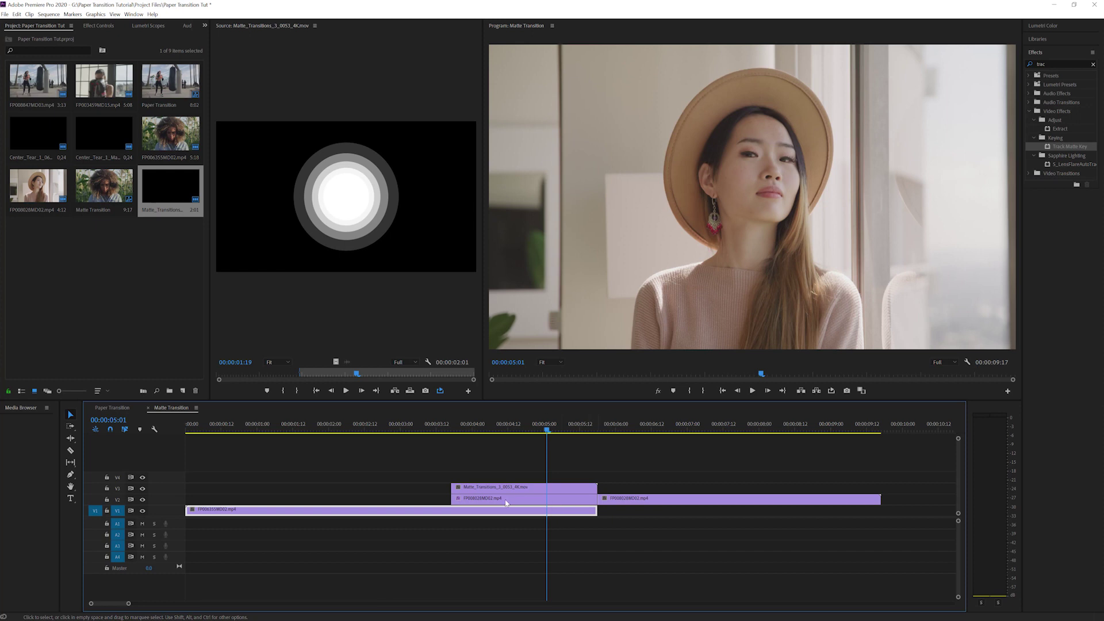
drag(546, 432, 460, 452)
click(485, 495)
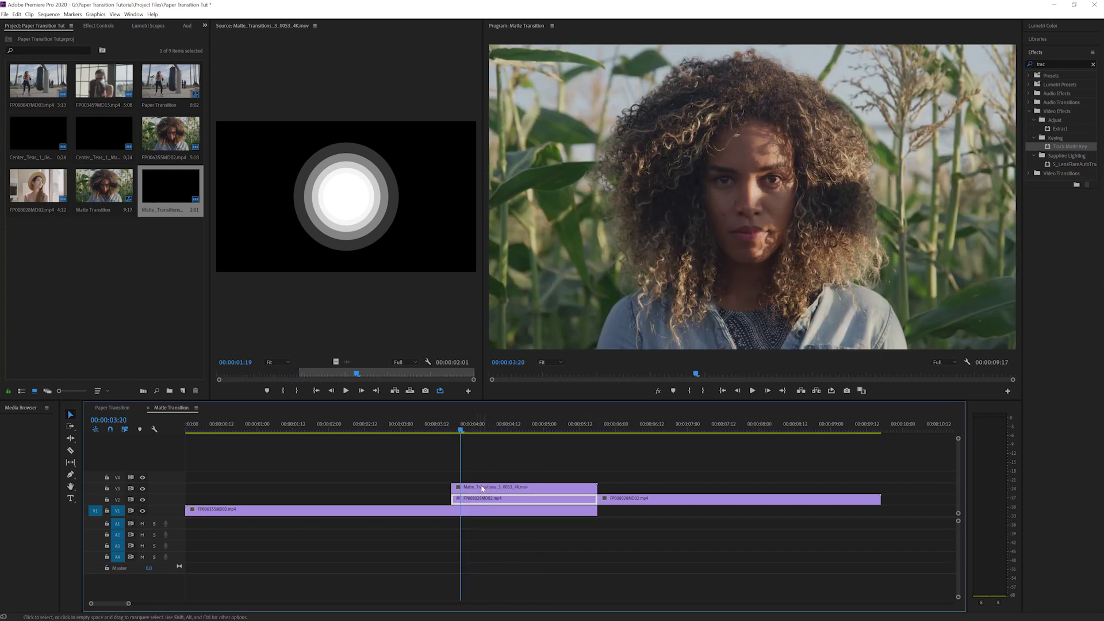
mouse_move(356, 373)
mouse_down()
mouse_move(318, 375)
mouse_move(401, 375)
mouse_move(366, 376)
mouse_up()
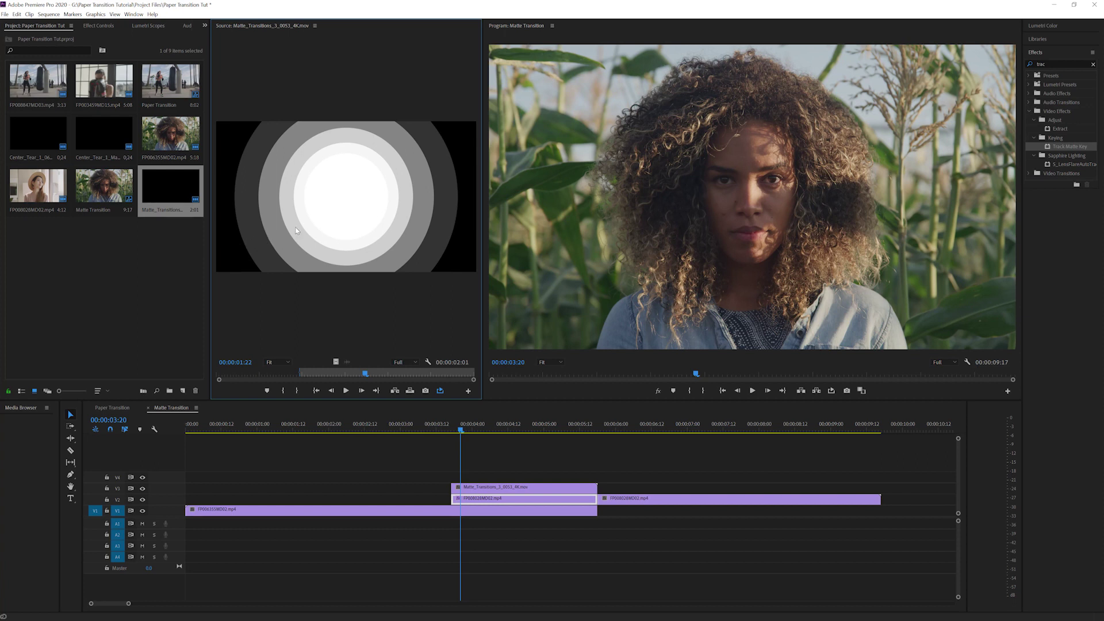
click(371, 437)
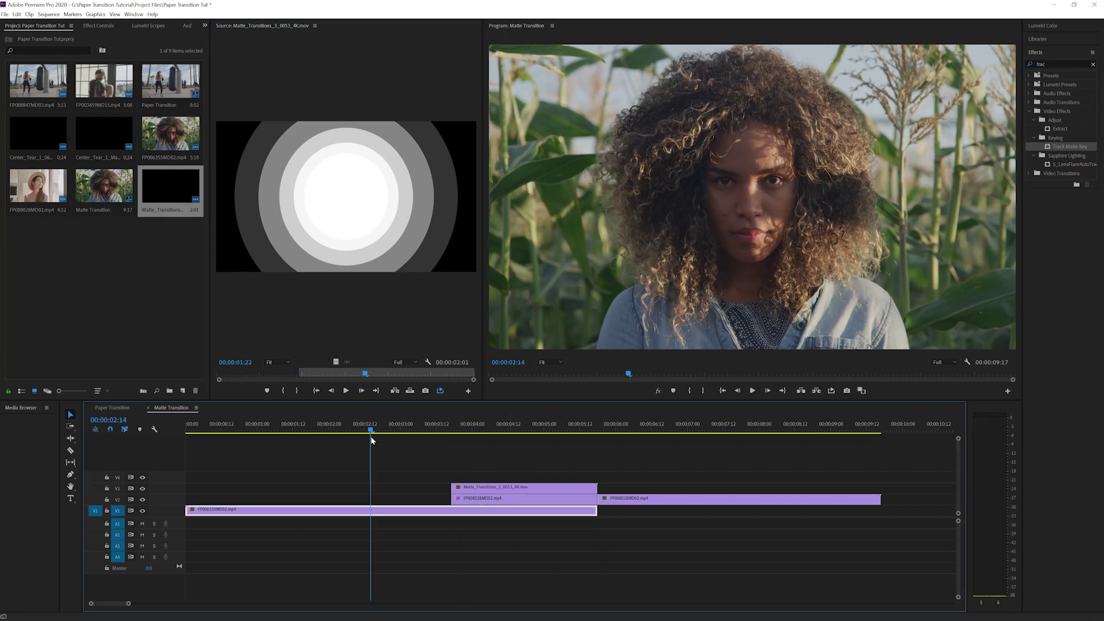
drag(373, 440, 711, 443)
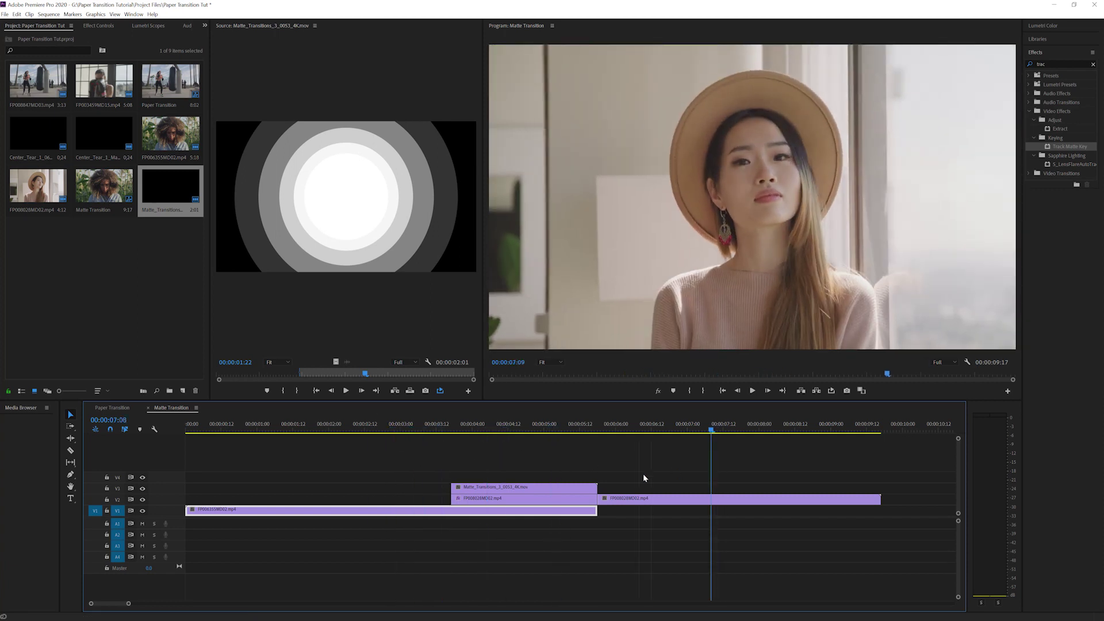
click(507, 427)
Check the Matte and Composite Using settings of the Track Matte Key on the V2 clip beneath the matte.
click(518, 488)
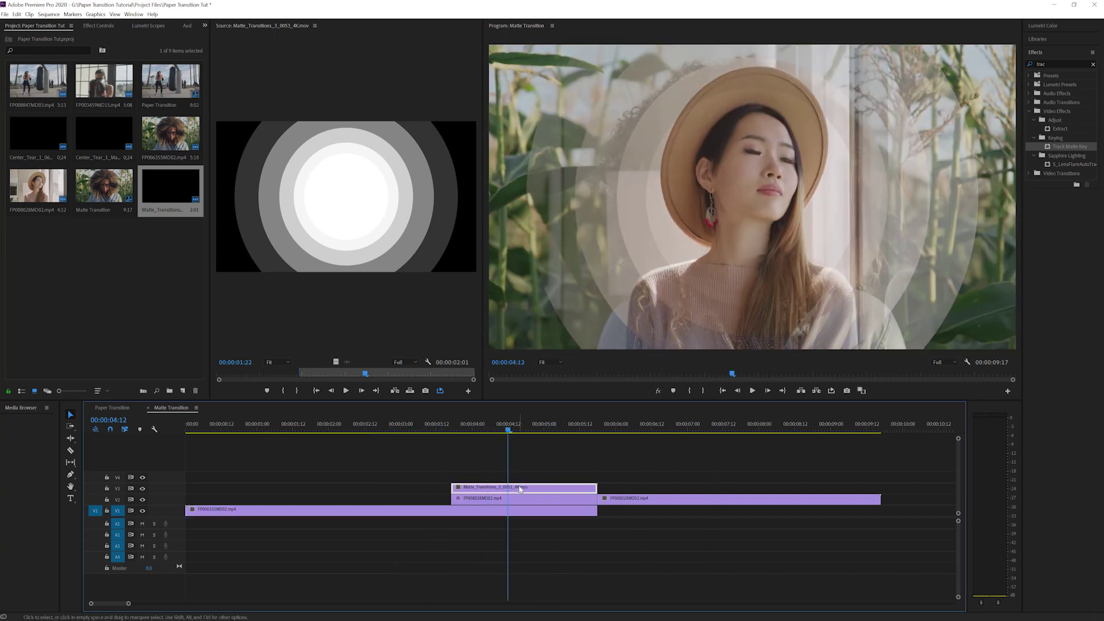
click(98, 27)
click(535, 499)
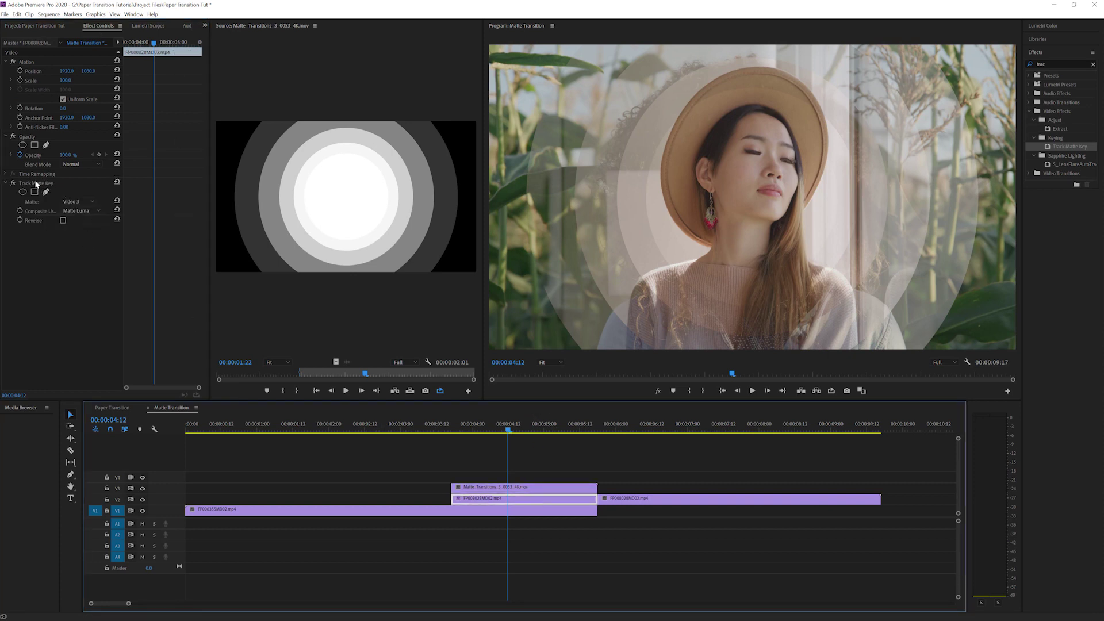
click(89, 202)
click(80, 232)
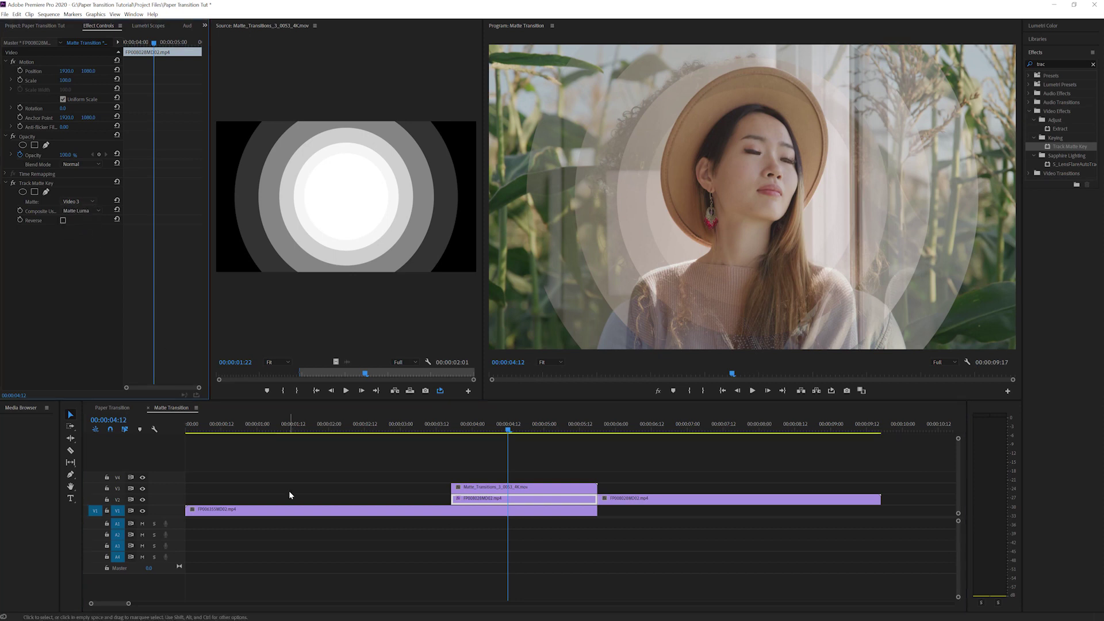
click(522, 488)
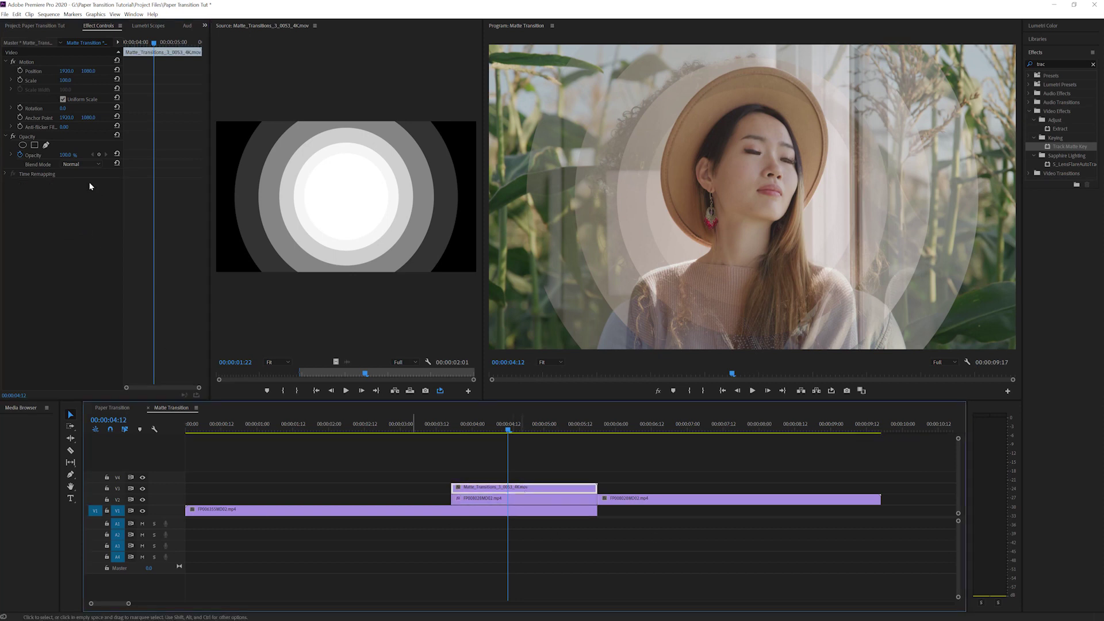
click(523, 499)
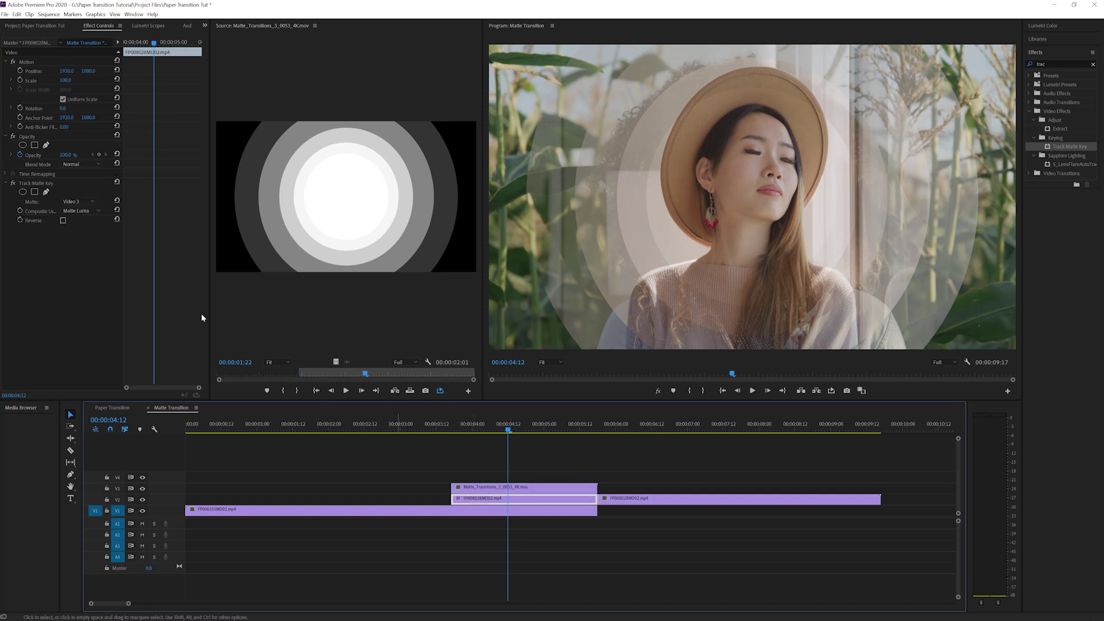
click(80, 211)
click(87, 232)
Reverse the Track Matte Key on the V2 clip and preview the inverted circle transition.
mouse_move(506, 431)
mouse_down()
mouse_move(460, 439)
mouse_move(501, 439)
mouse_up()
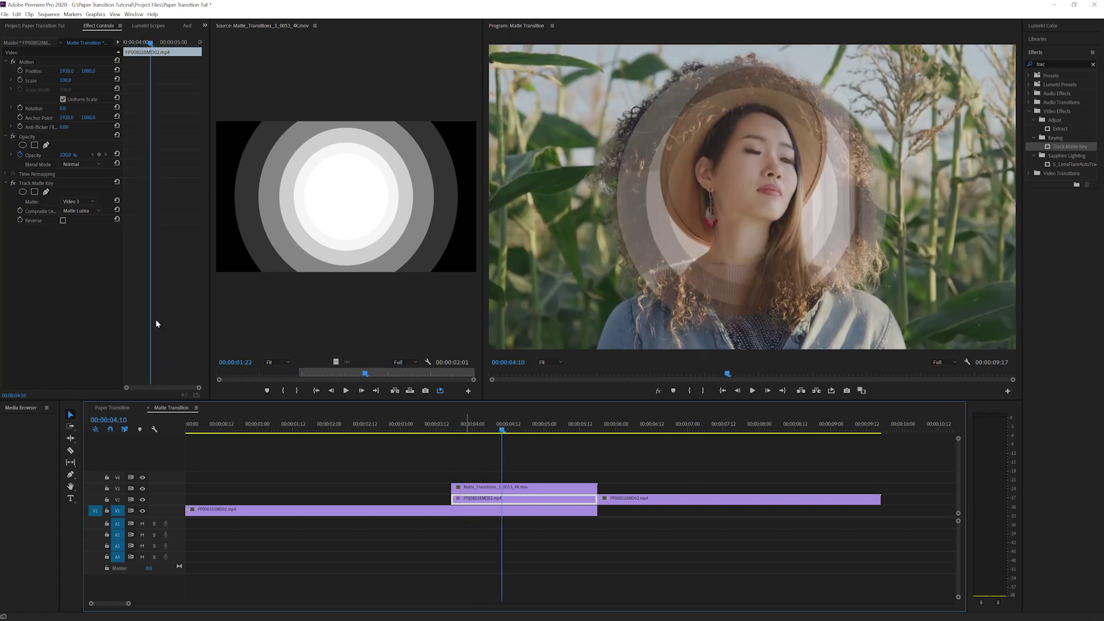
click(62, 221)
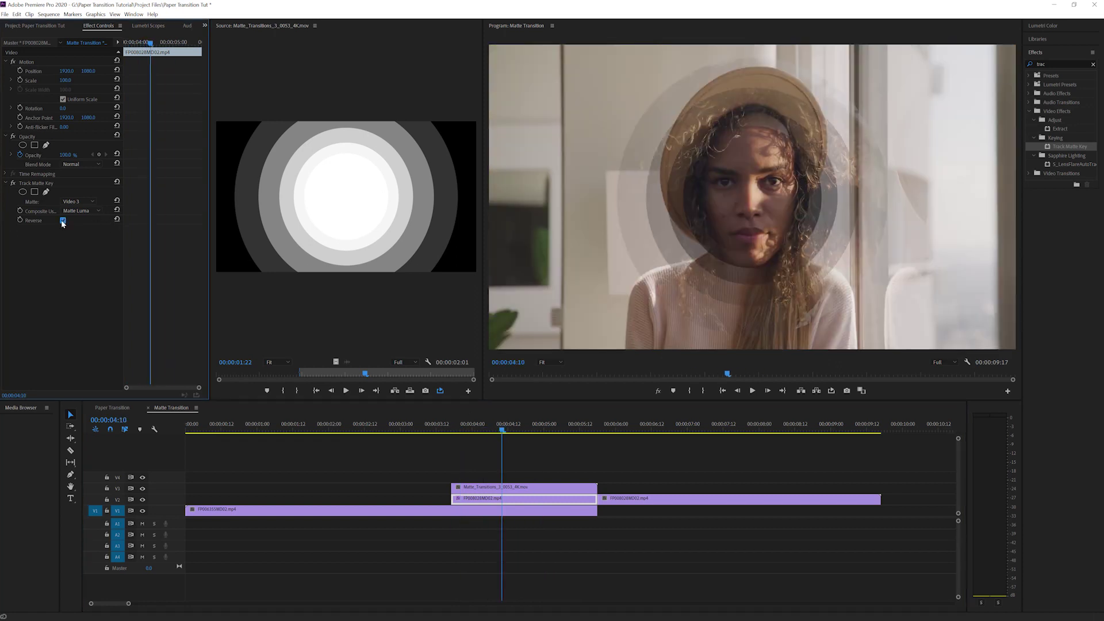
click(463, 442)
key(space)
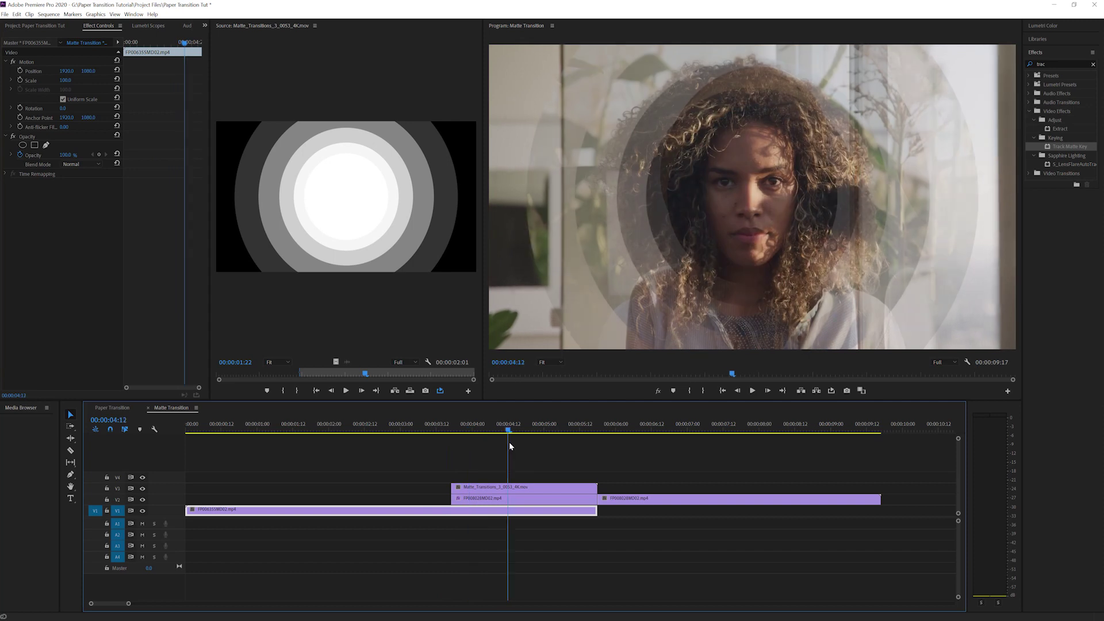
mouse_move(530, 449)
mouse_down()
mouse_move(468, 457)
mouse_move(555, 463)
mouse_move(486, 463)
mouse_move(520, 463)
mouse_up()
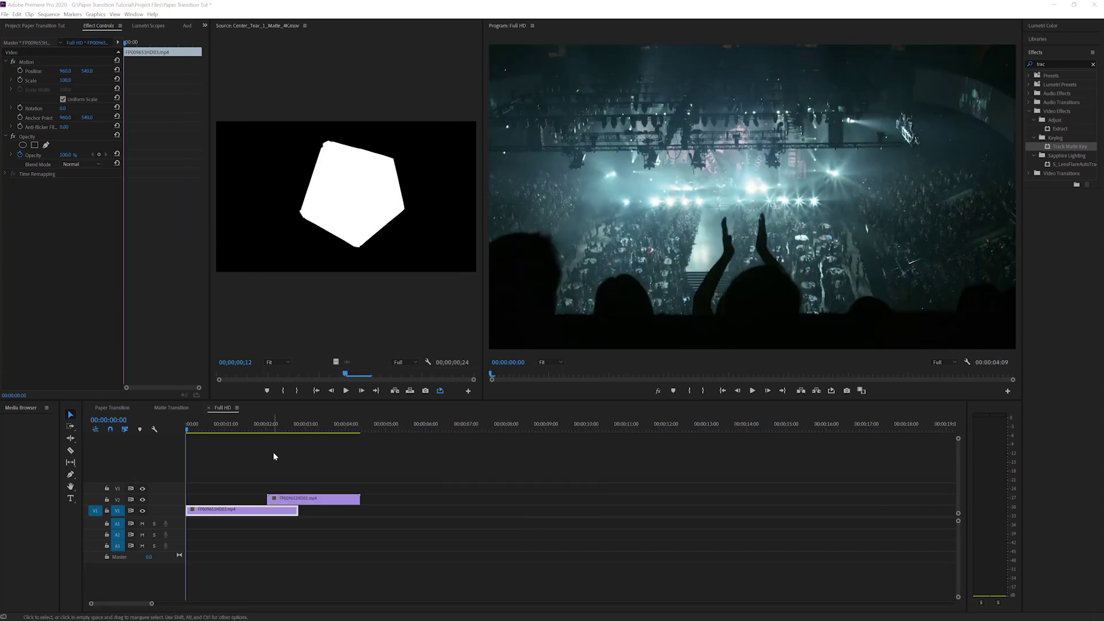
In the Full HD sequence, place the Center_Tear_1_Matte_4K clip on V3 at the start of the V2 clip and scrub through it.
drag(188, 432, 259, 467)
click(35, 25)
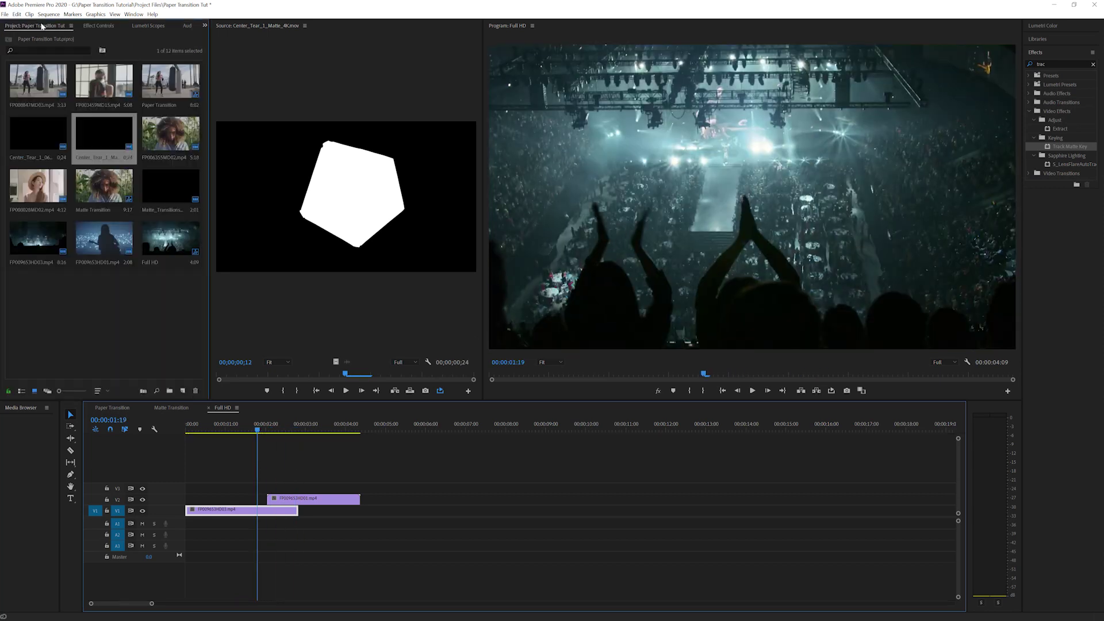
drag(94, 137, 270, 487)
drag(258, 436, 287, 436)
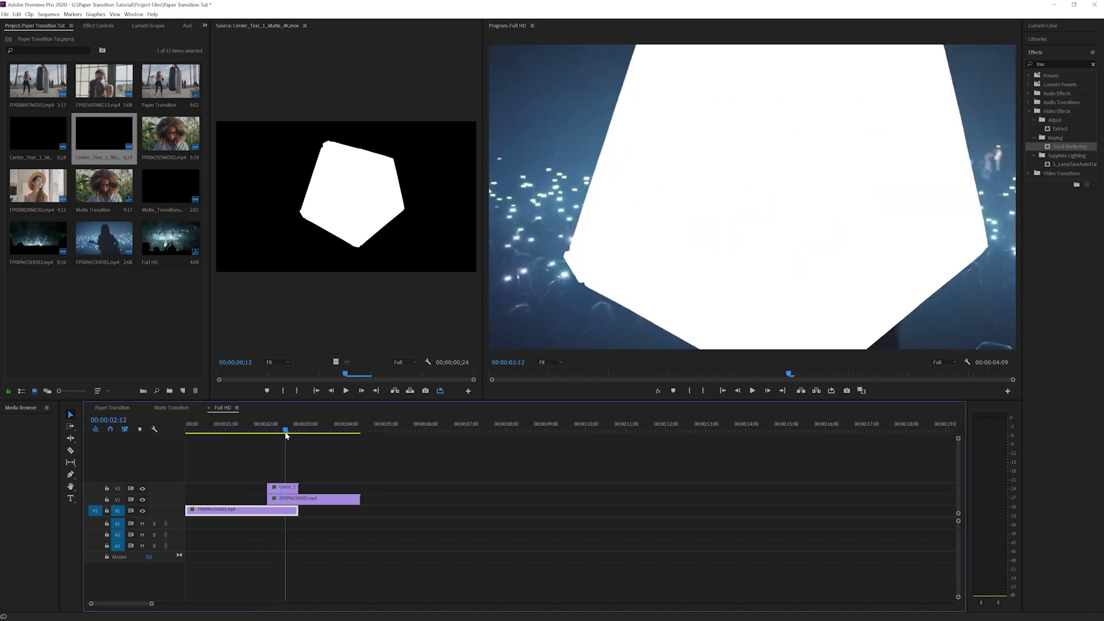
click(288, 431)
drag(288, 433, 281, 438)
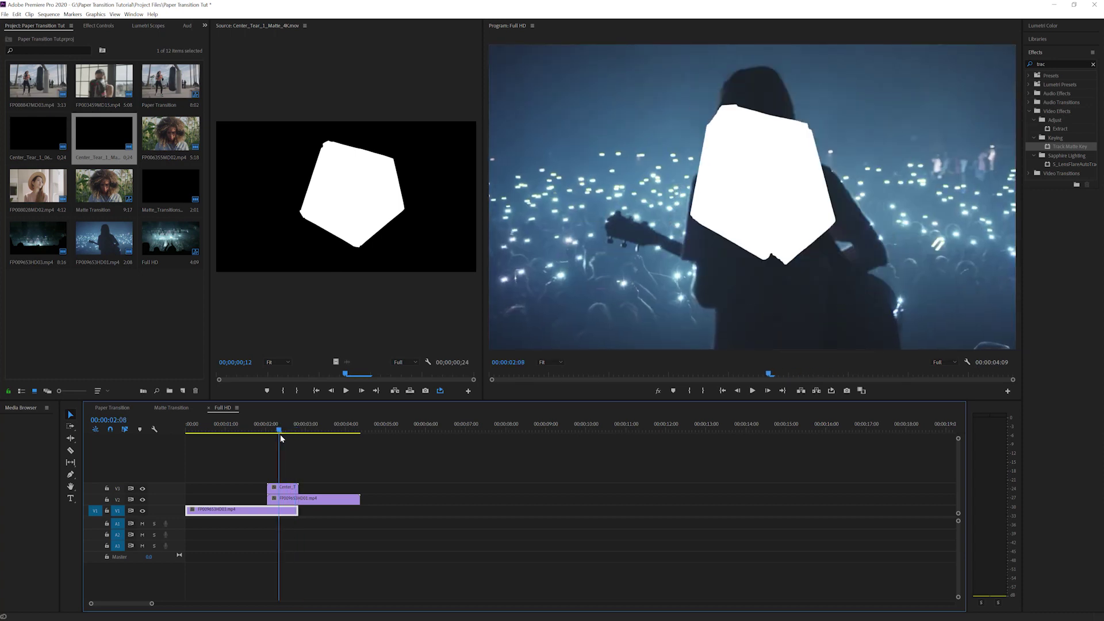
Set the scale of the Center_Tear_1_Matte_4K clip on V3 to 50 and preview the resized matte.
click(283, 489)
click(95, 27)
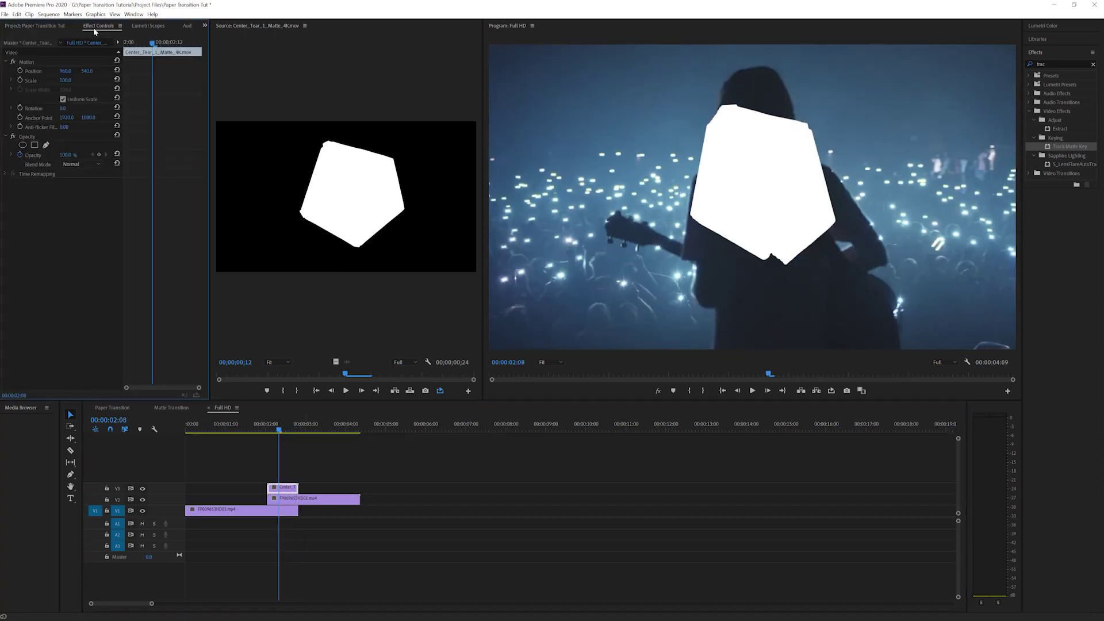
click(71, 79)
text(50)
key(Return)
click(266, 437)
mouse_move(266, 437)
mouse_down()
mouse_move(294, 436)
mouse_move(281, 436)
mouse_up()
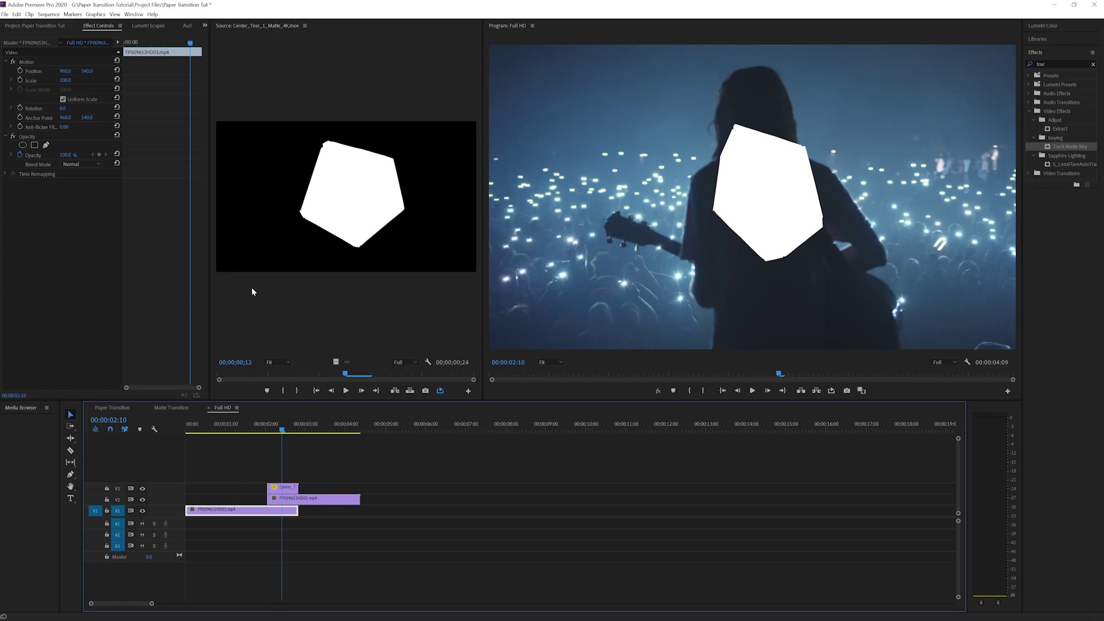
Switch to After Effects and add Center_Tear_1_Matte_4K.mov as the top layer, starting where the FP003459MD15.mp4 layer begins.
key(alt+Tab)
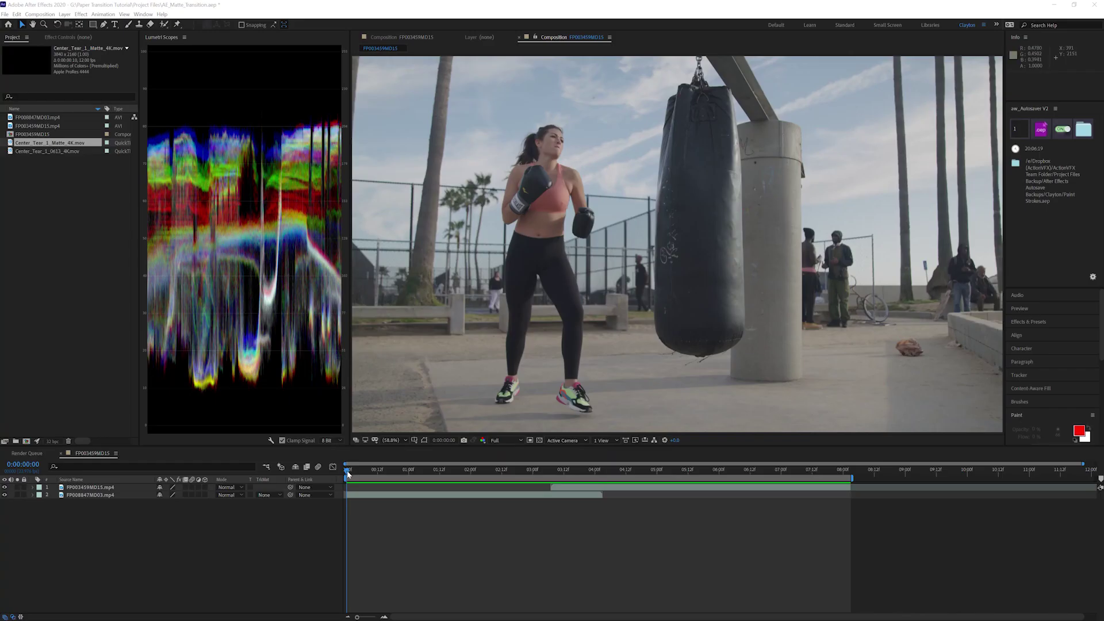
drag(346, 472, 550, 481)
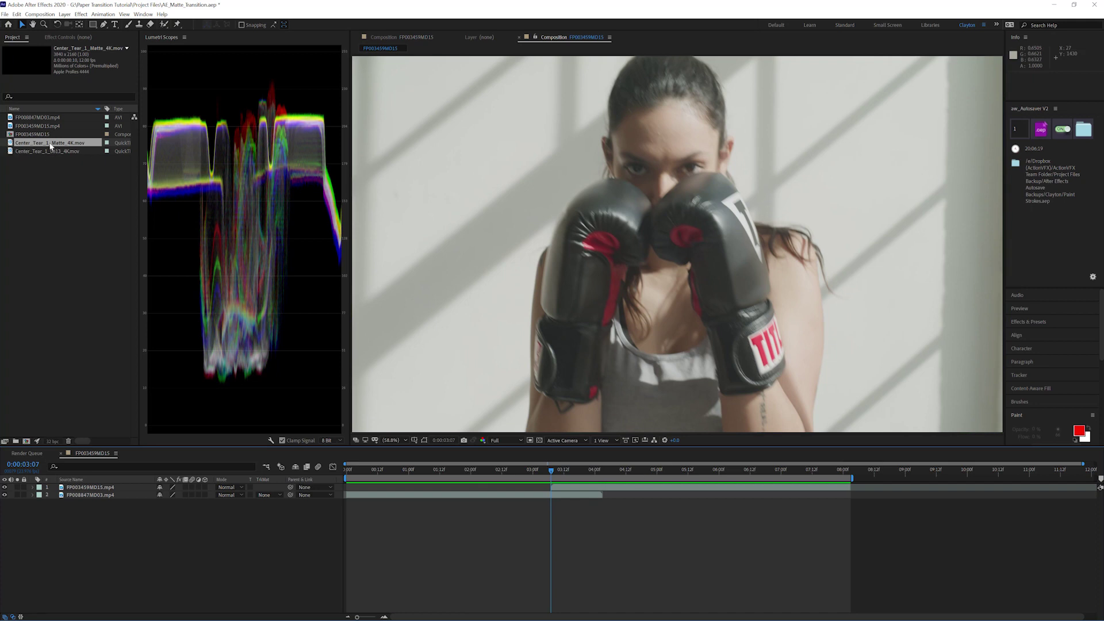
drag(36, 145, 578, 472)
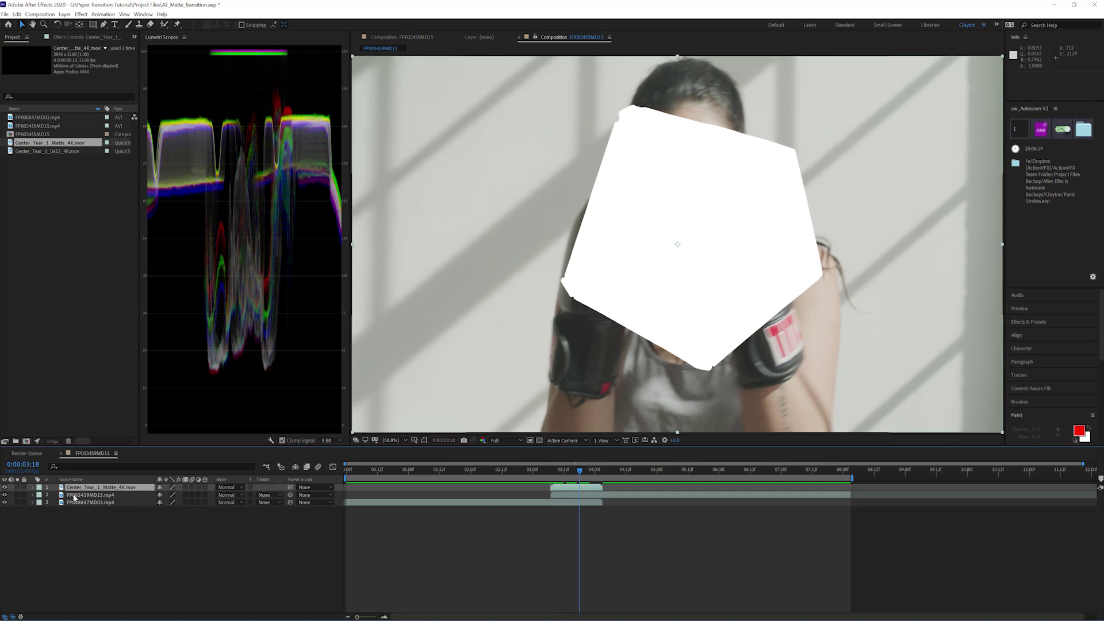
Set the FP003459MD15.mp4 layer's track matte to Alpha Matte "Center_Tear_1_Matte_4K.mov" and split that layer at 0:00:04:03, where the matte ends.
click(95, 495)
click(273, 495)
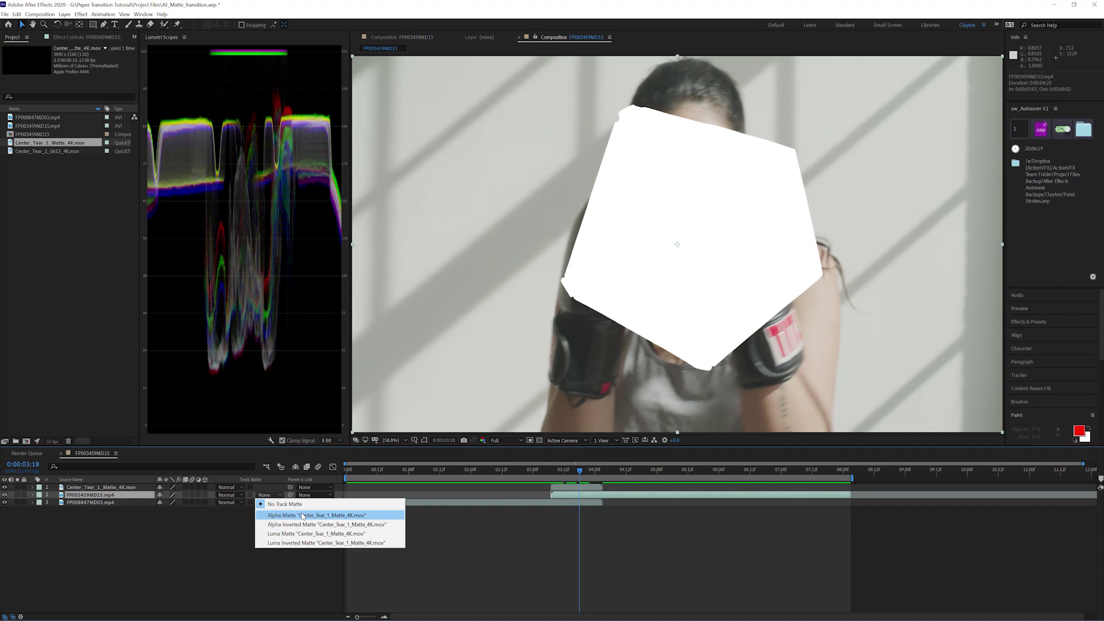
click(303, 516)
drag(581, 471, 603, 475)
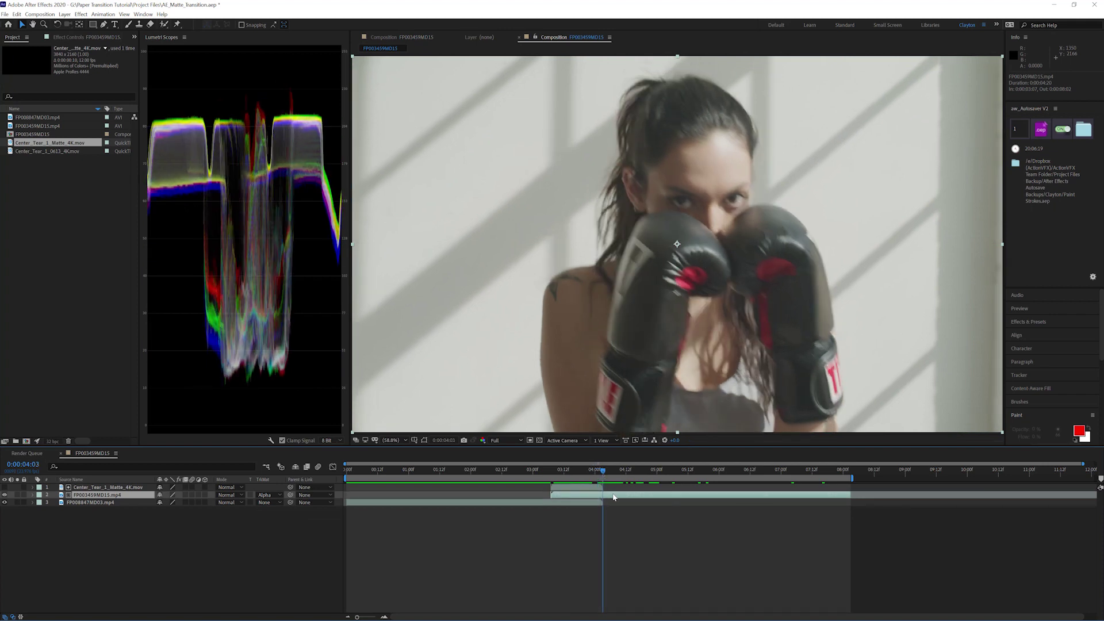
key(ctrl+shift+d)
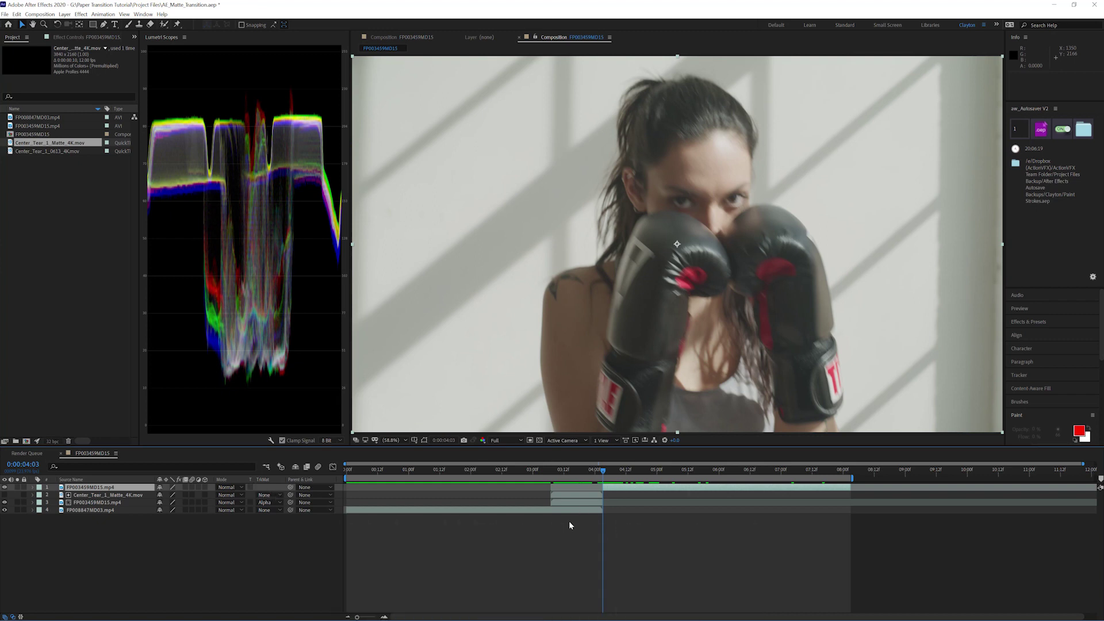
Add Center_Tear_1_0613_4K.mov directly above the matte layer, aligned with its start, and preview the paper tear transition.
click(34, 126)
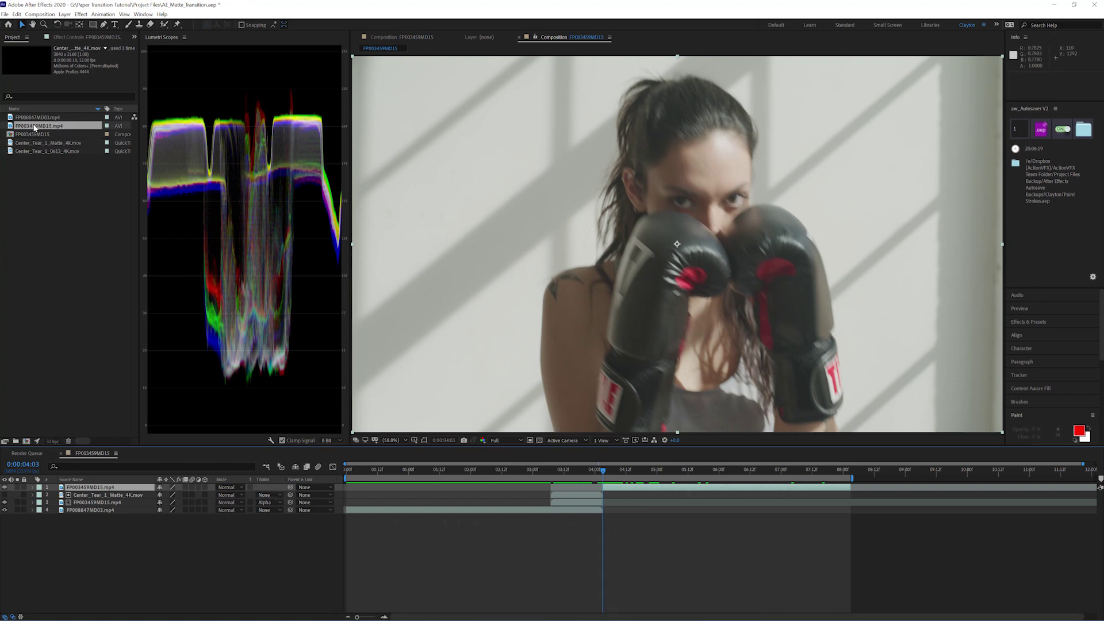
click(50, 151)
drag(42, 154, 551, 494)
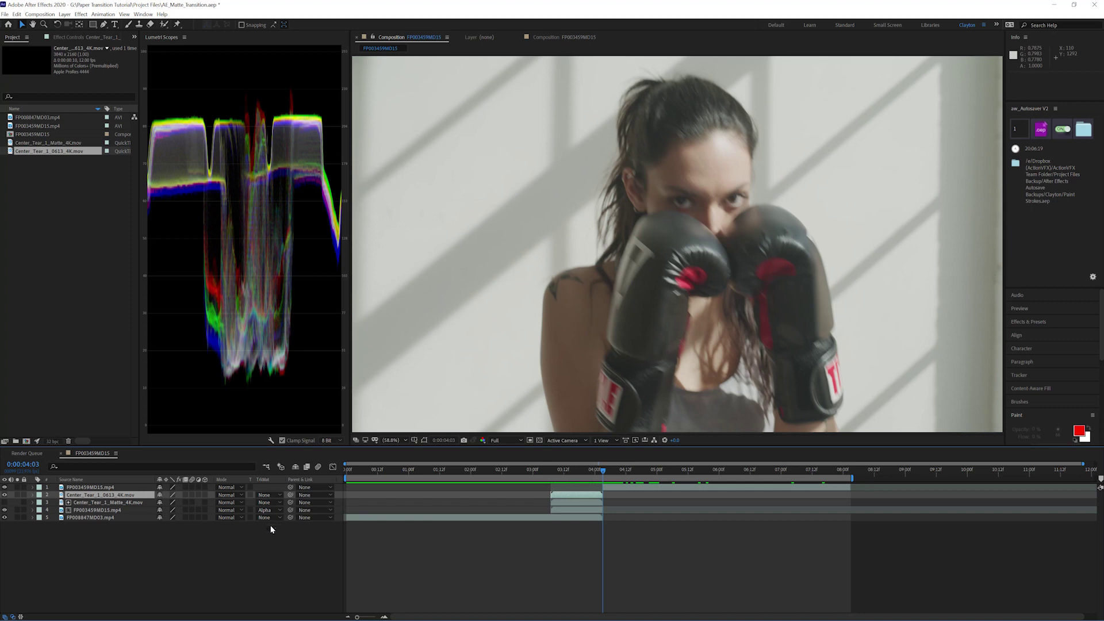
drag(604, 474, 552, 477)
key(space)
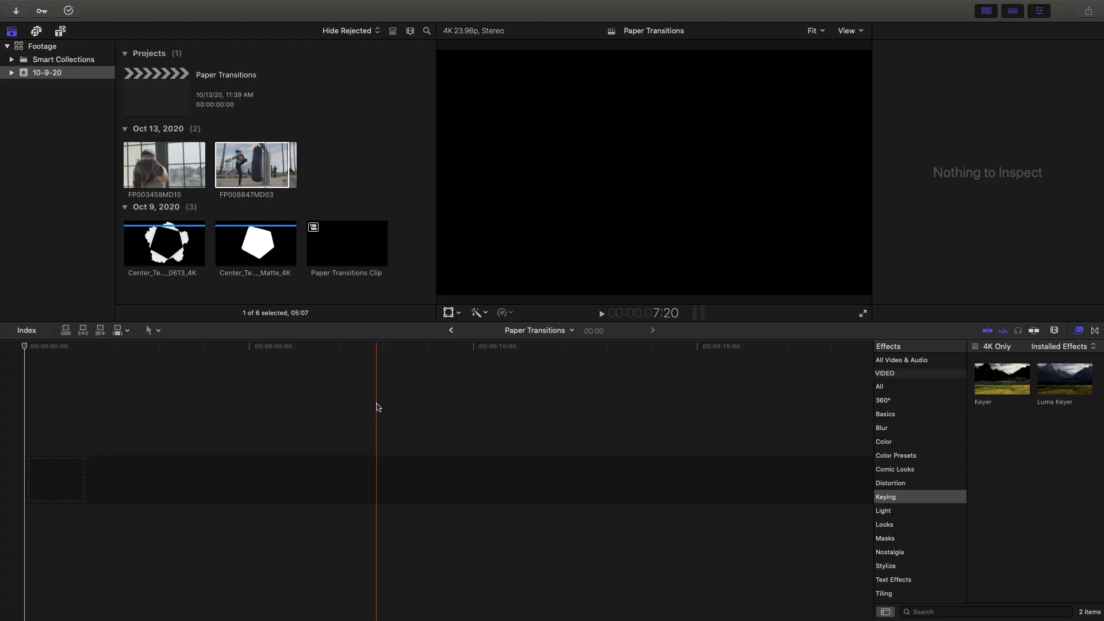
In Final Cut Pro, place the FP008847MD03 clip in the empty Paper Transitions timeline, followed by the FP003459MD15 clip.
click(247, 181)
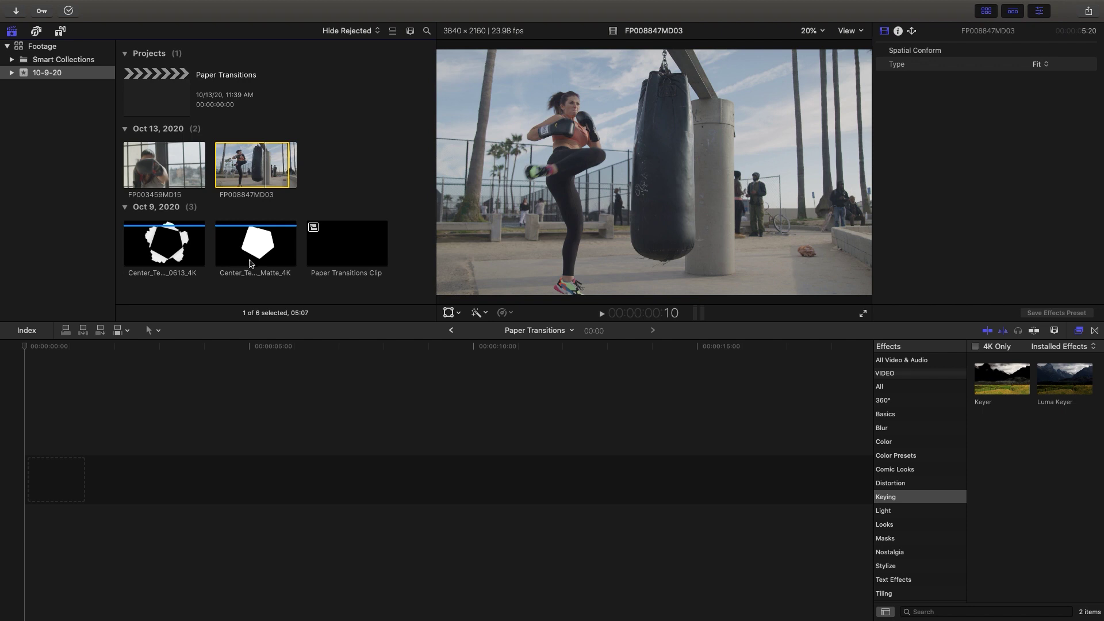
drag(252, 163, 138, 434)
drag(164, 166, 199, 434)
Connect Center_Tear_1_Matte_4K above the end of FP008847MD03 and move FP003459MD15 onto the layer between them, aligned with the matte's start.
click(257, 244)
drag(257, 244, 233, 389)
drag(239, 430, 325, 430)
mouse_move(244, 385)
mouse_down()
mouse_move(269, 384)
mouse_move(247, 383)
mouse_up()
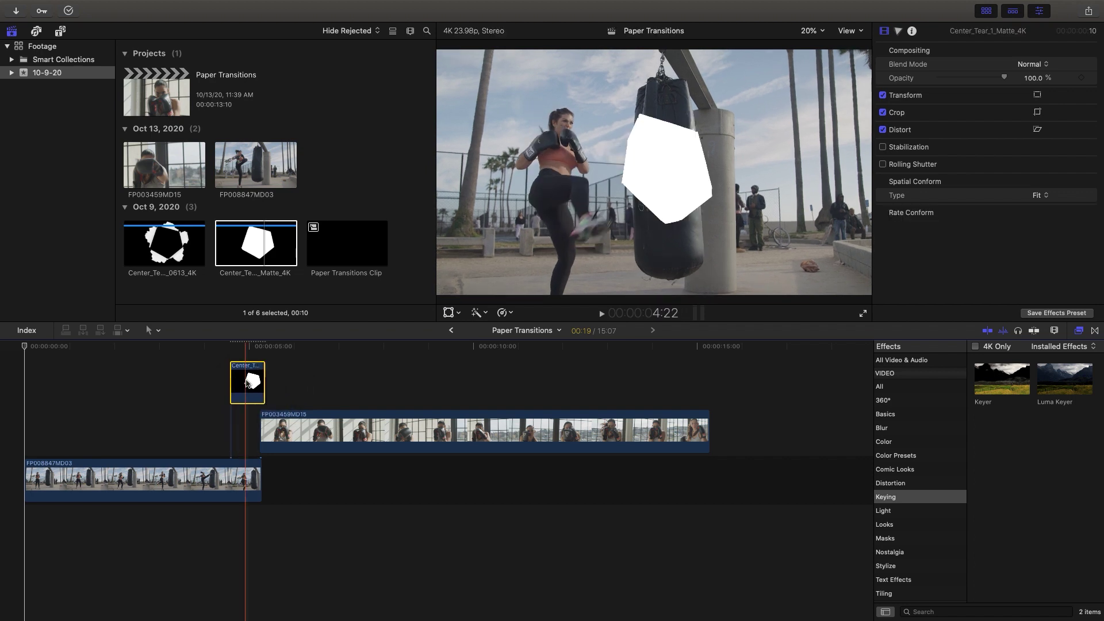
drag(283, 432, 253, 431)
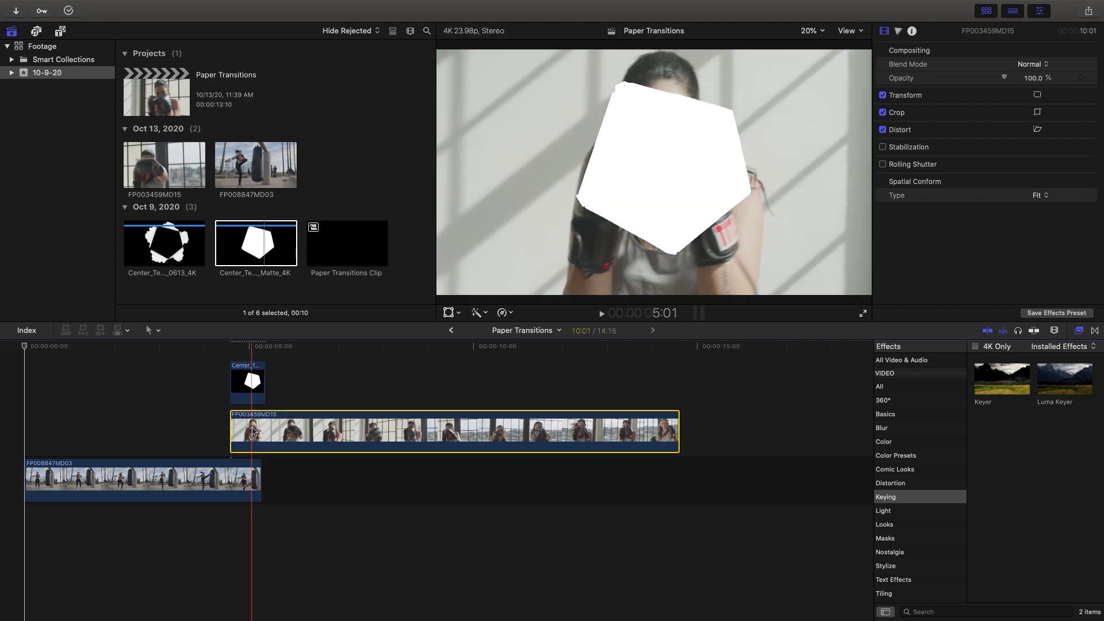
Combine the Center_Tear_1_Matte_4K and FP003459MD15 clips into a new compound clip in the 10-9-20 event.
click(253, 382)
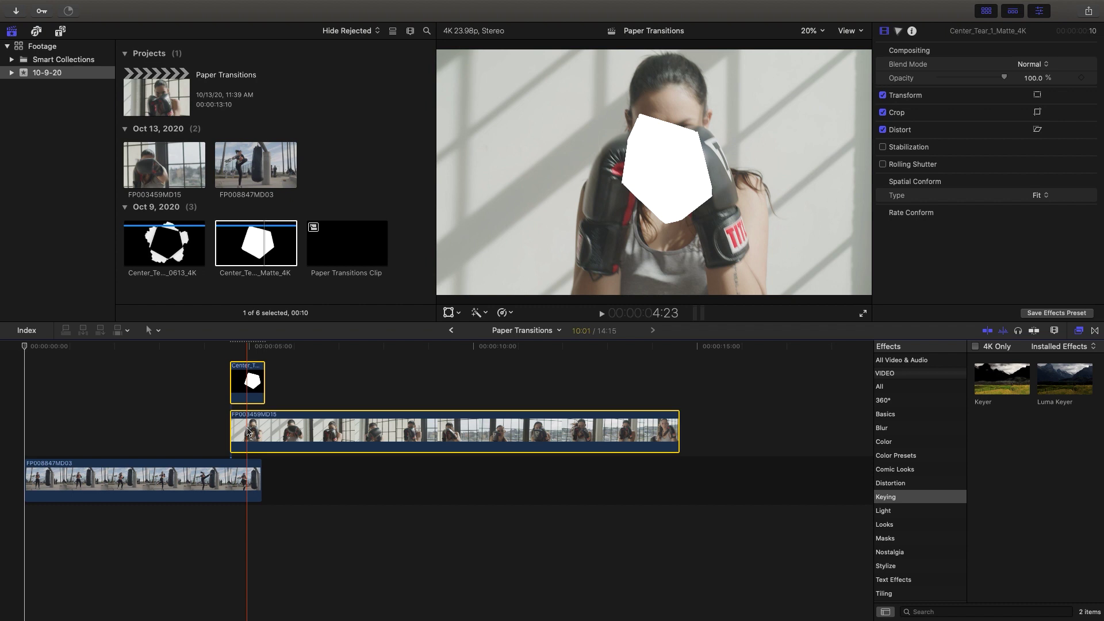
right_click(249, 432)
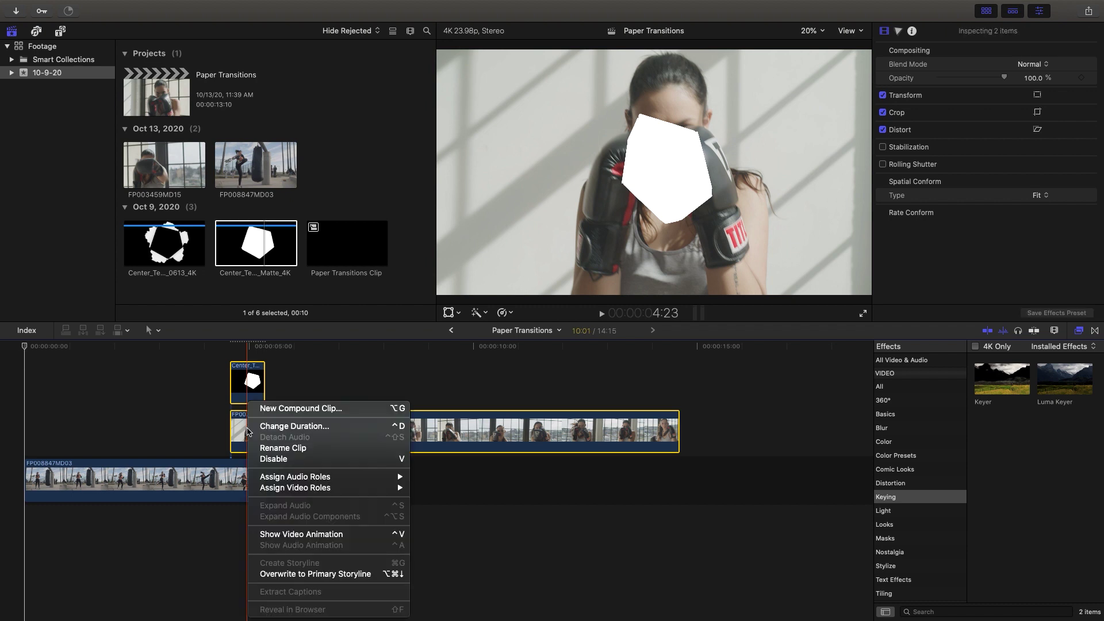
click(282, 411)
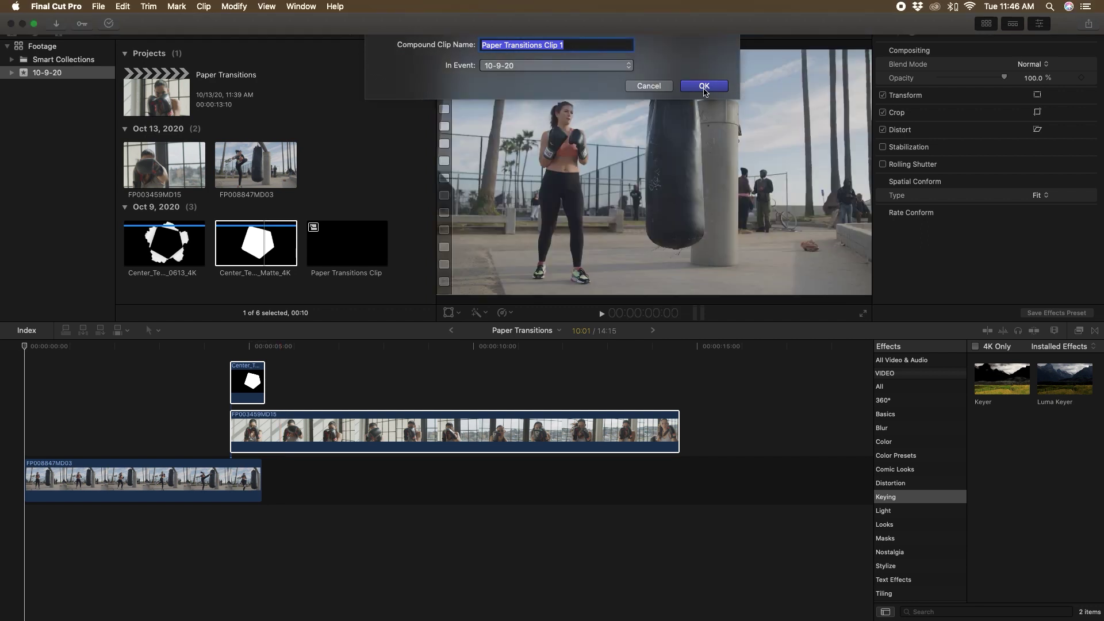
key(Return)
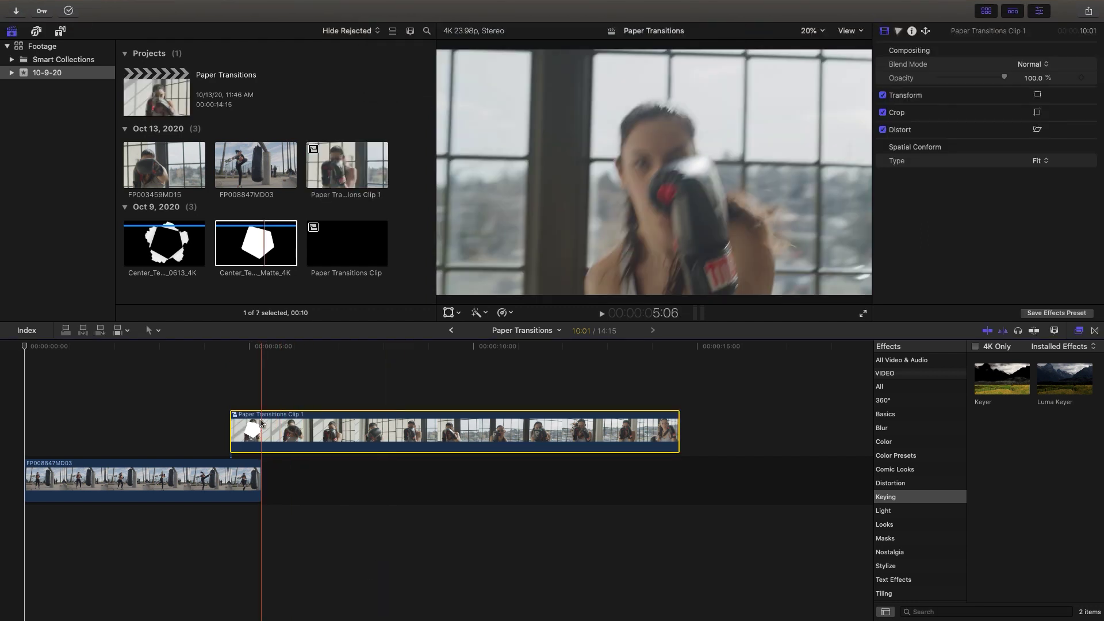
Inside the compound clip, set Center_Tear_1_Matte_4K's blend mode to Stencil Alpha and preview the cut-out.
double_click(262, 429)
click(18, 431)
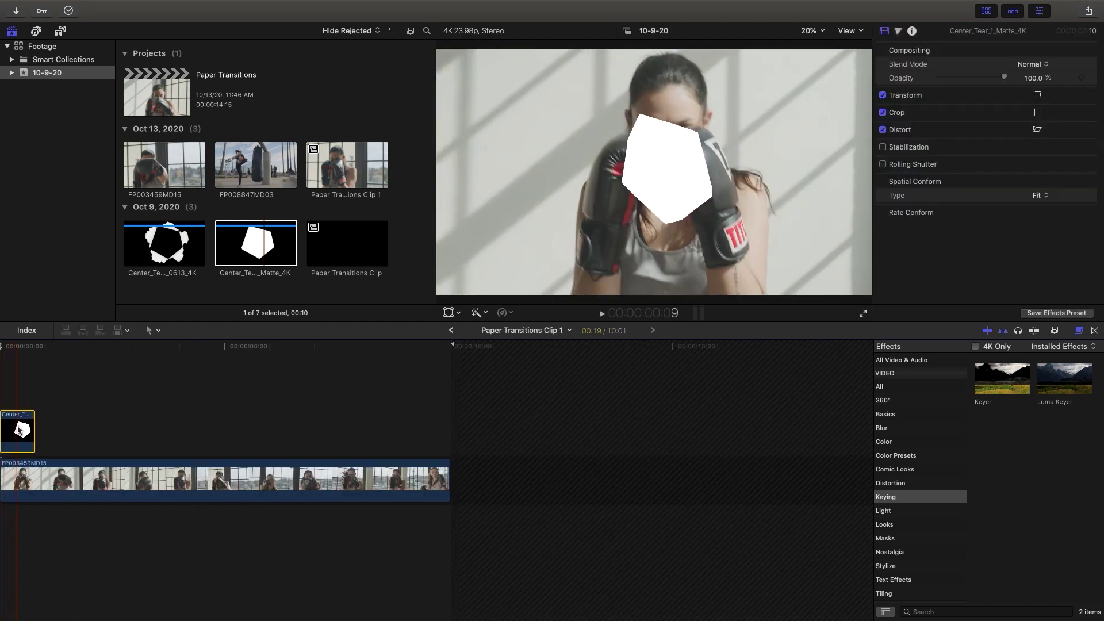
key(Left)
key(Left)
key(Left)
key(Left)
key(Left)
key(Left)
key(Left)
key(Left)
key(Left)
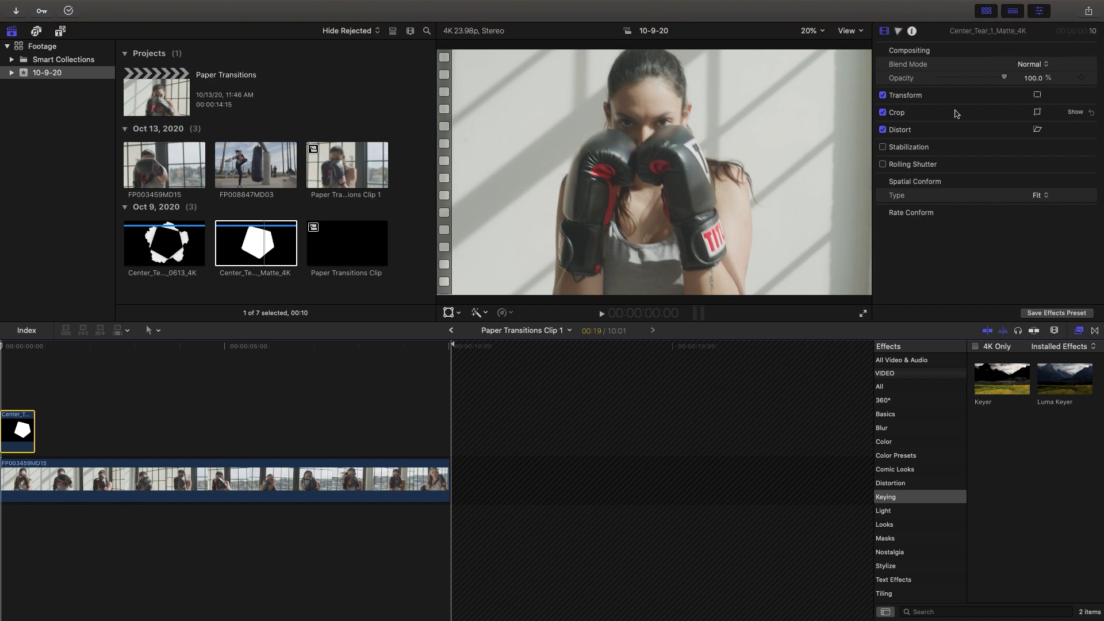
click(1032, 64)
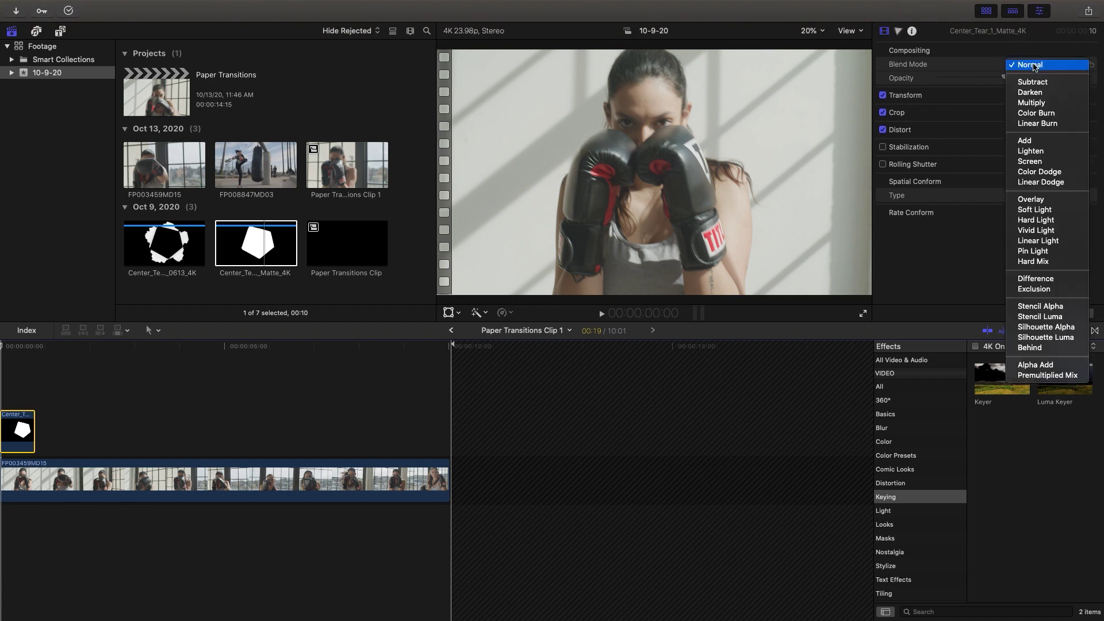
click(1054, 308)
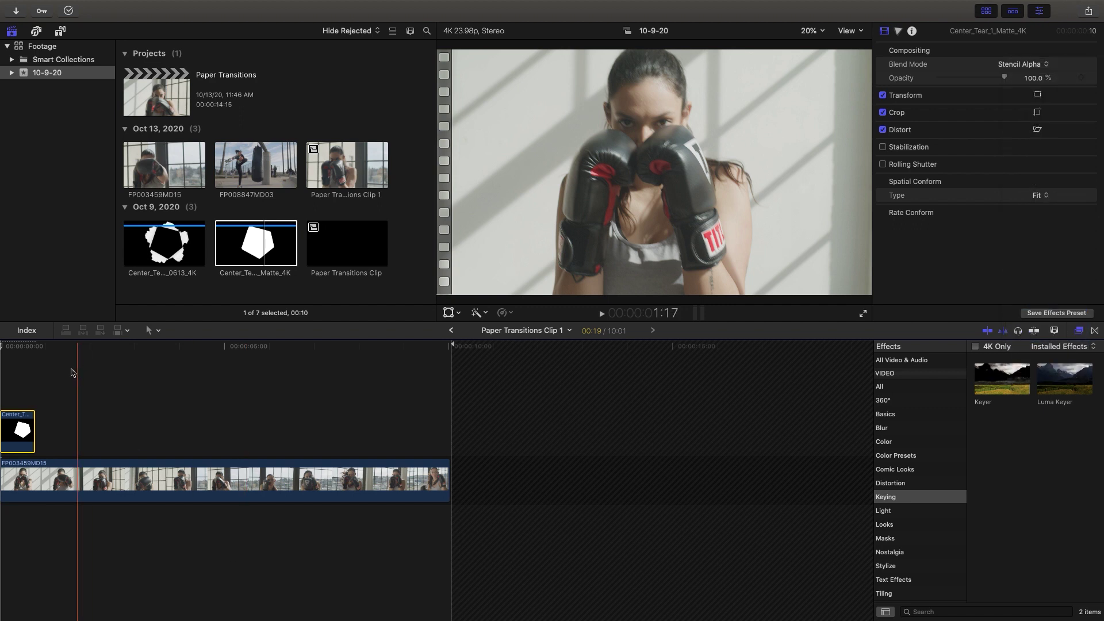
click(28, 363)
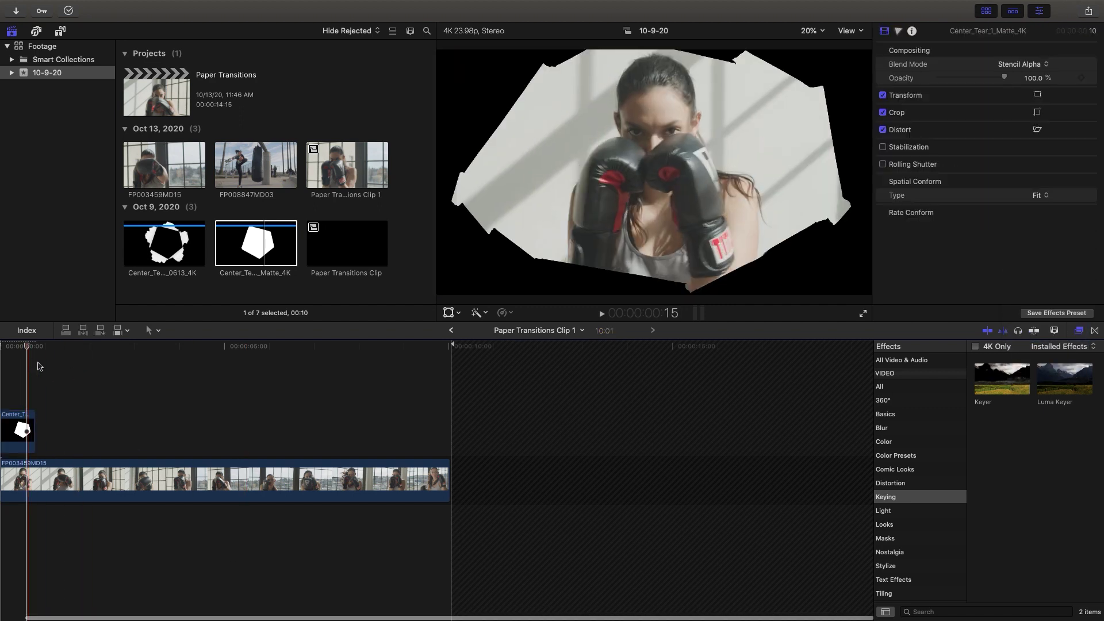
scroll(27, 348, left, 2)
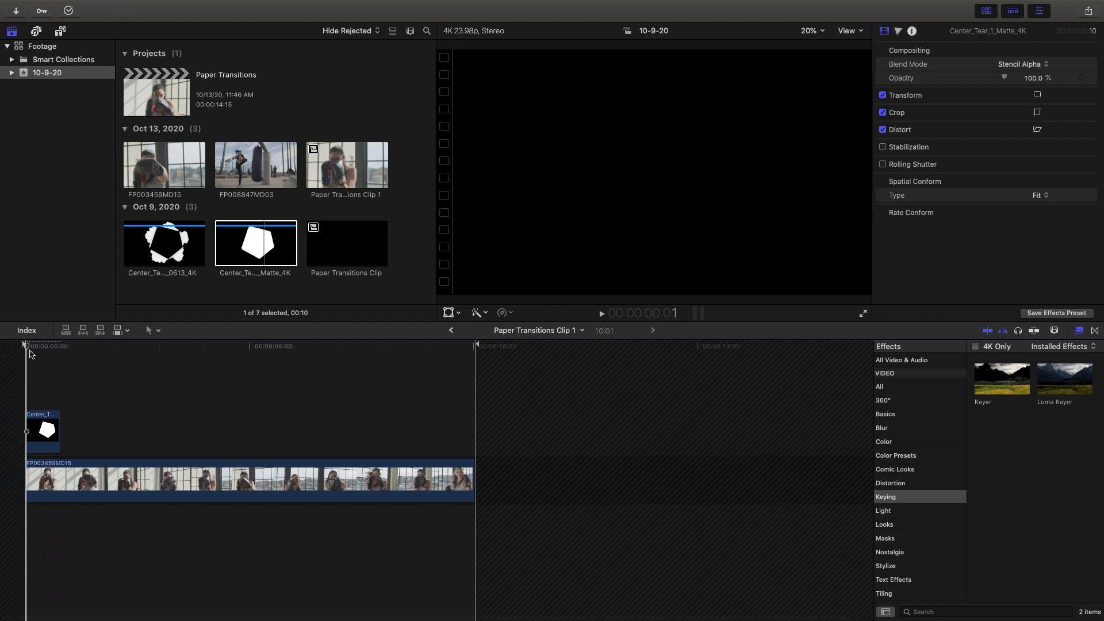
drag(46, 351, 49, 353)
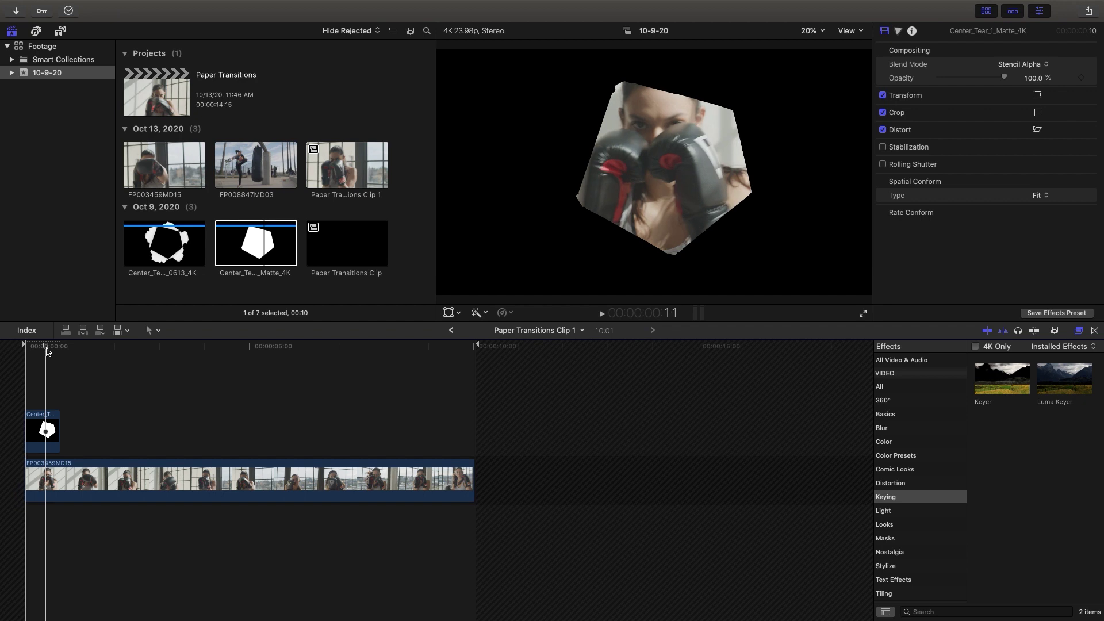
Return to the Paper Transitions project, connect Center_Tear_1_0613_4K above the compound clip's start, and play the transition.
click(262, 244)
double_click(157, 83)
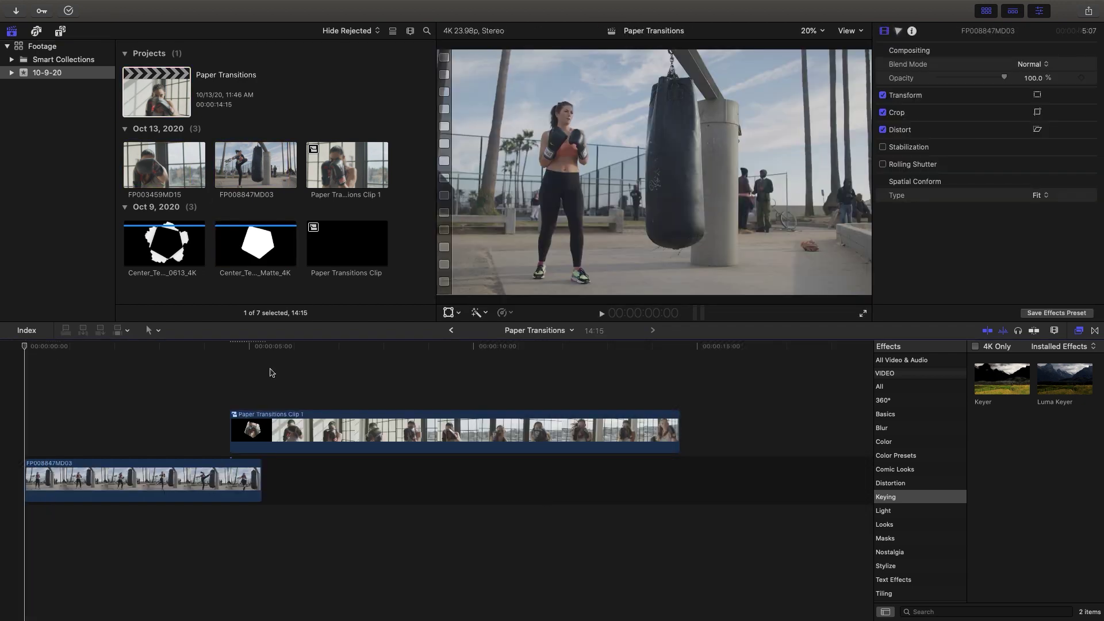
drag(158, 236, 233, 385)
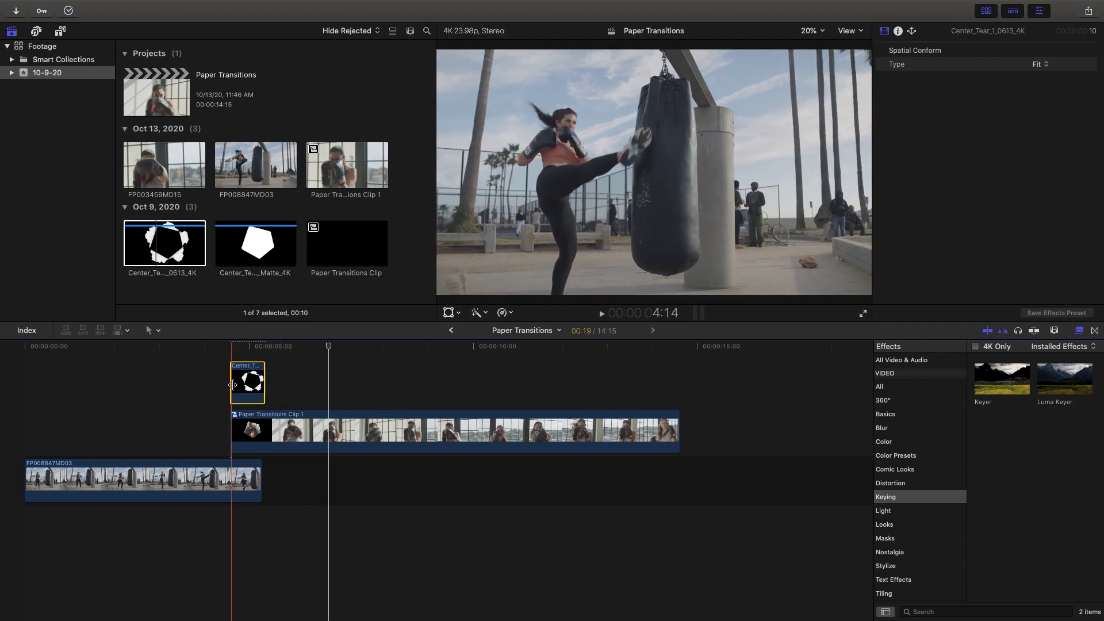
click(210, 374)
key(space)
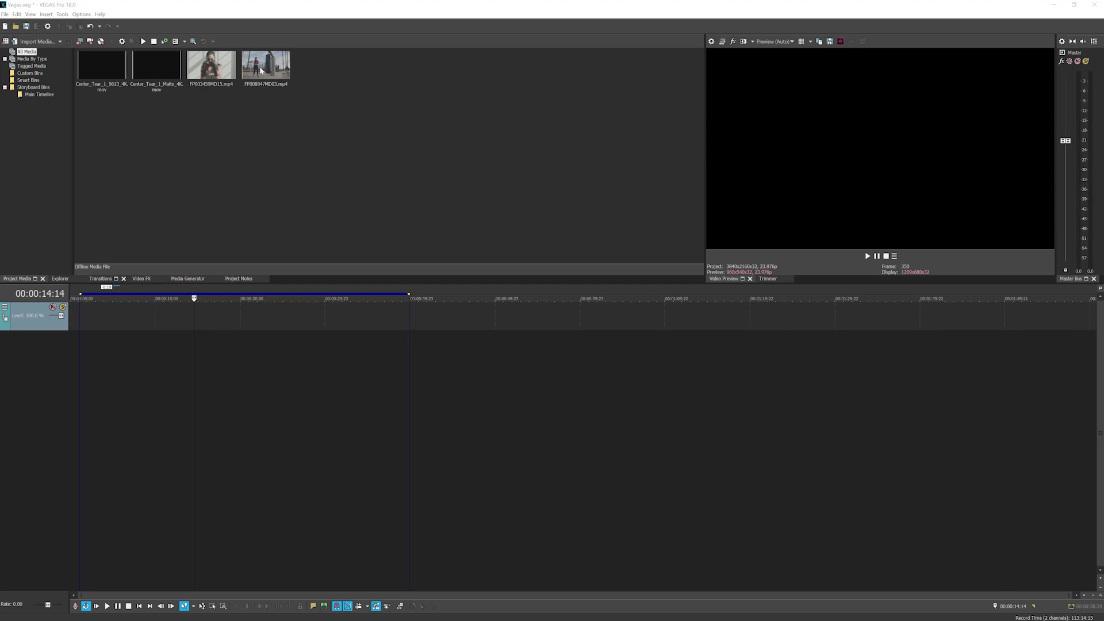
In VEGAS Pro, place FP008847MD03.mp4 at the timeline start and FP003459MD15.mp4 on a new track above, overlapping its end.
drag(264, 68, 75, 326)
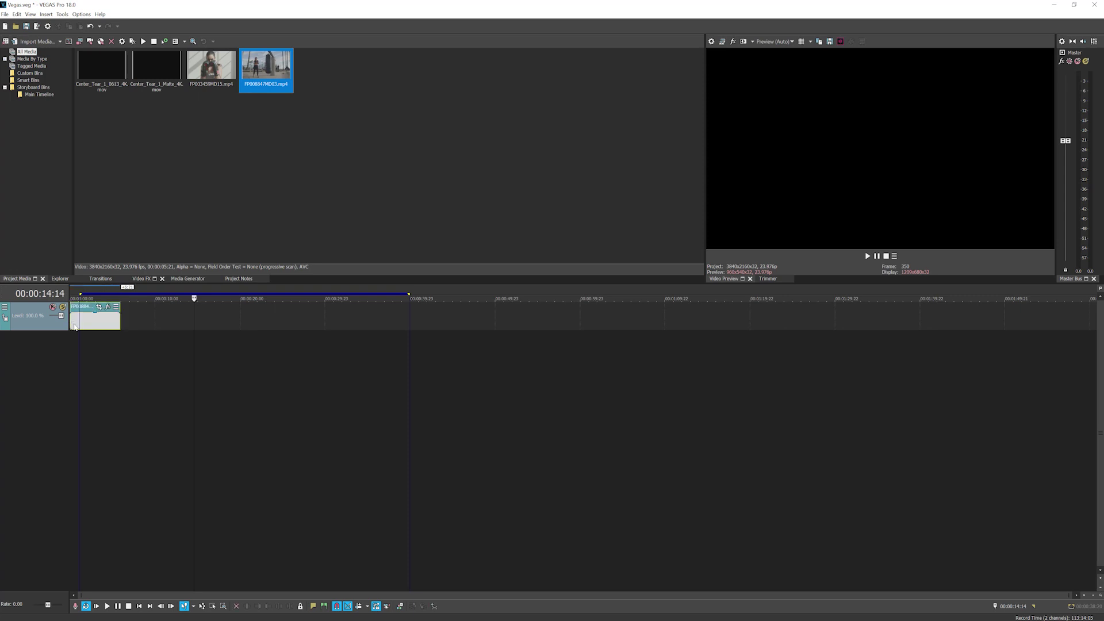
click(214, 66)
drag(147, 288, 143, 303)
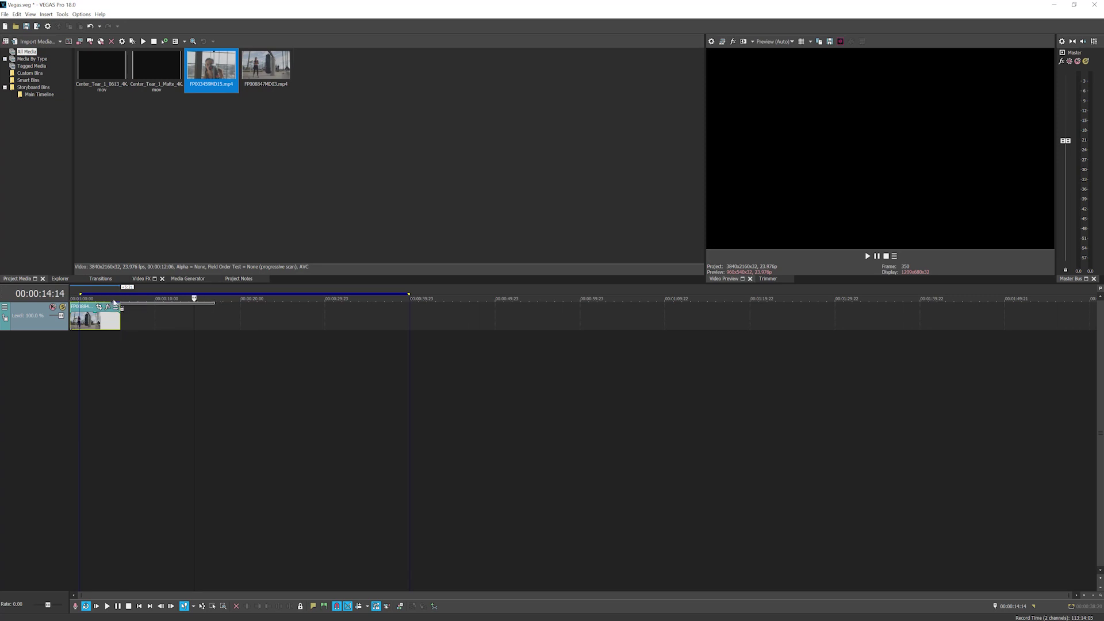
drag(110, 303, 110, 304)
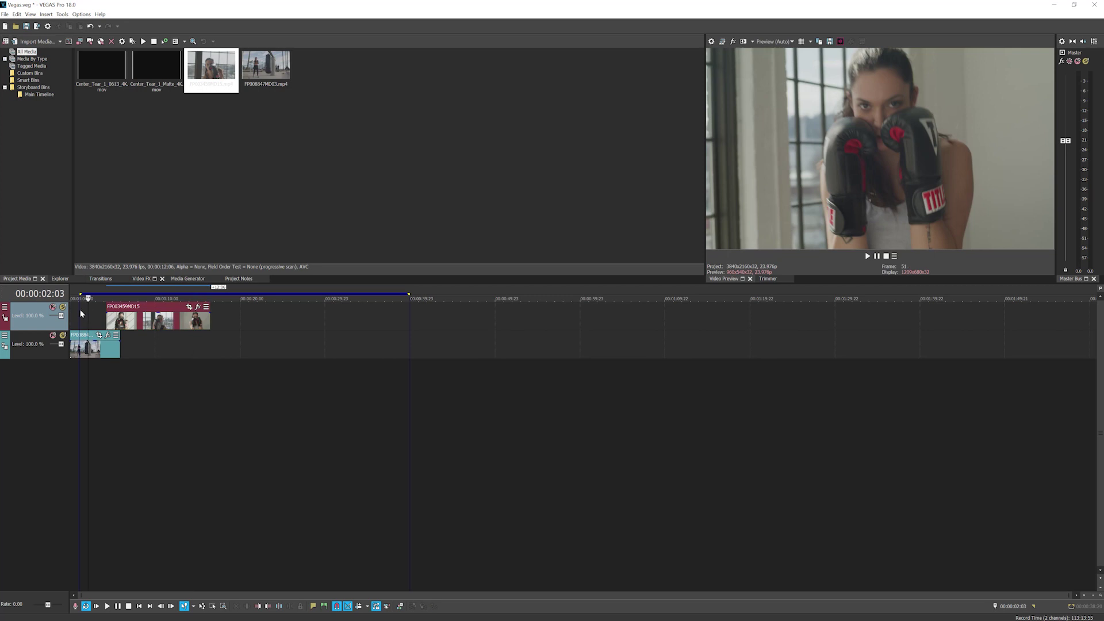
drag(89, 309, 151, 308)
key(space)
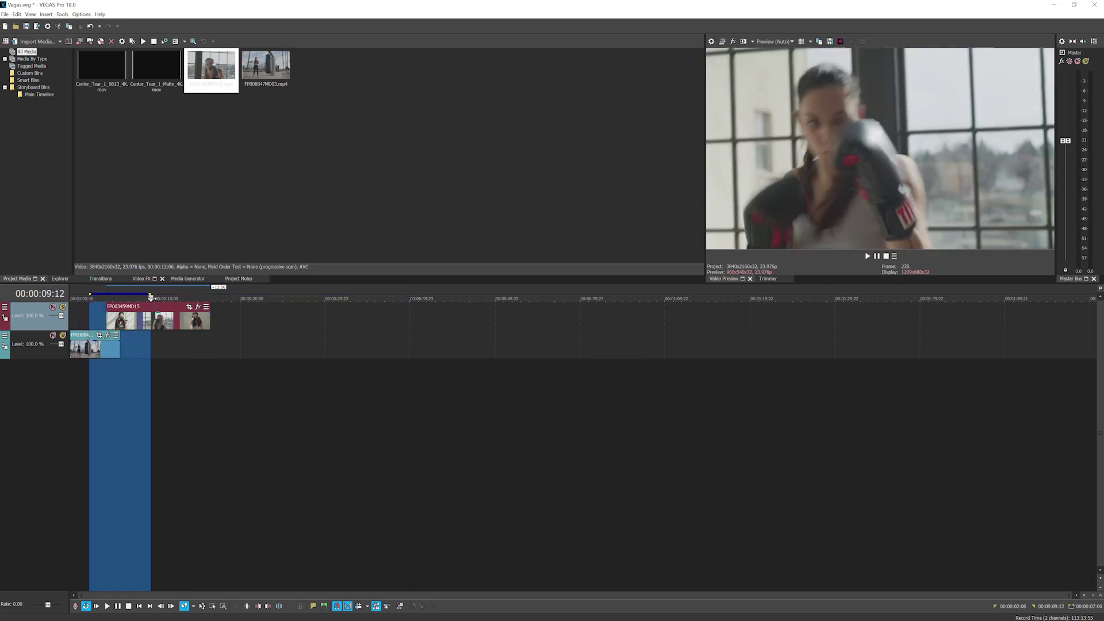
click(125, 402)
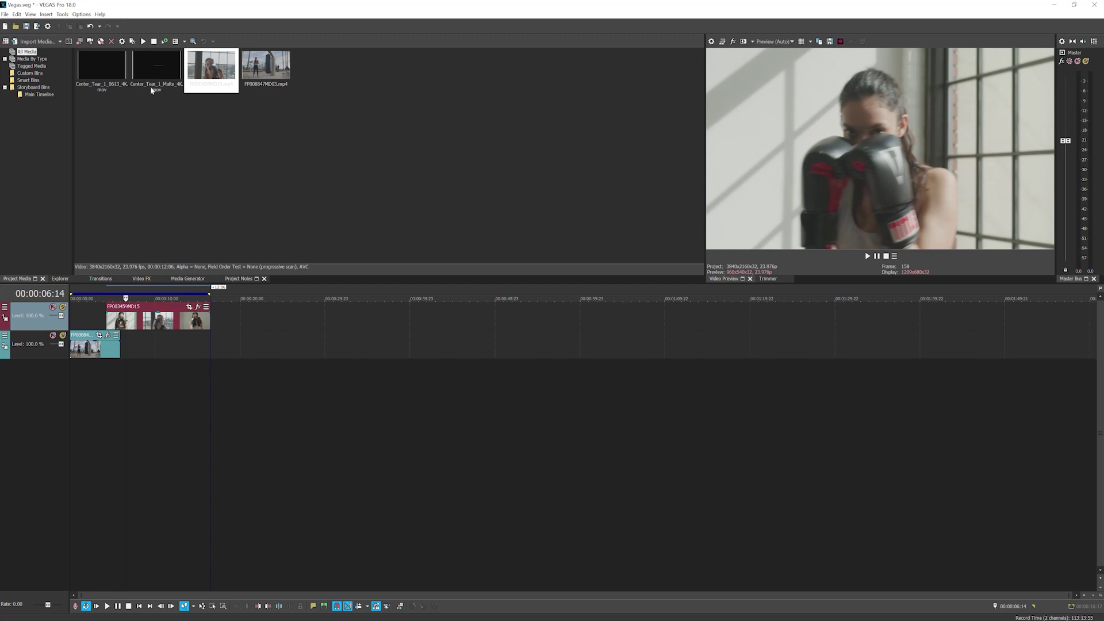
Set the alpha channel of both Center_Tear_1 media files to Premultiplied in their properties.
drag(161, 104, 101, 61)
right_click(142, 65)
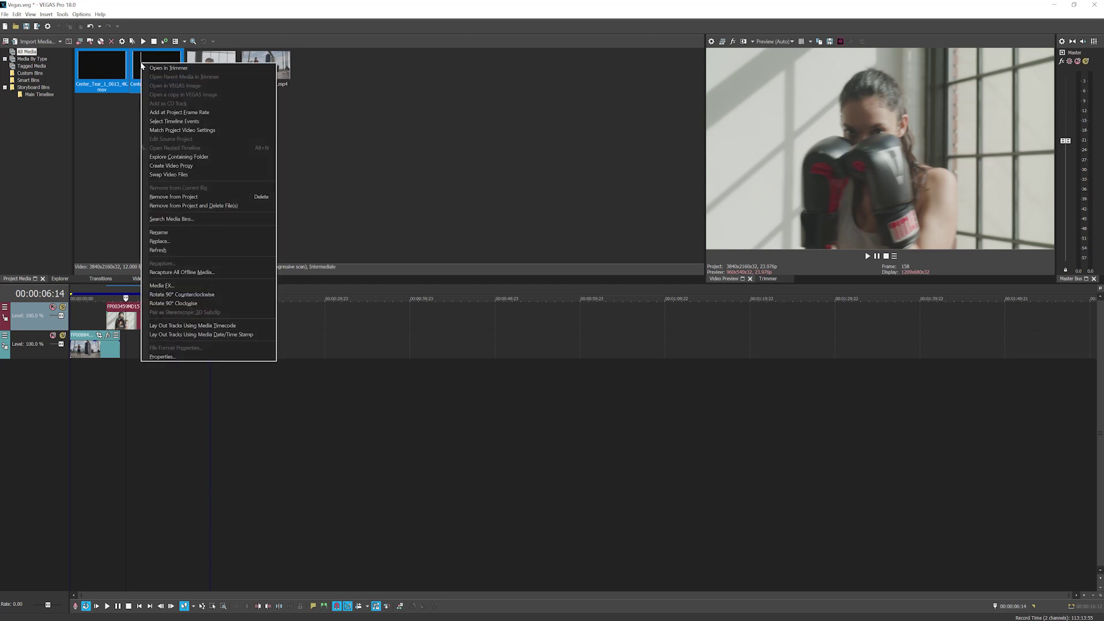
click(166, 358)
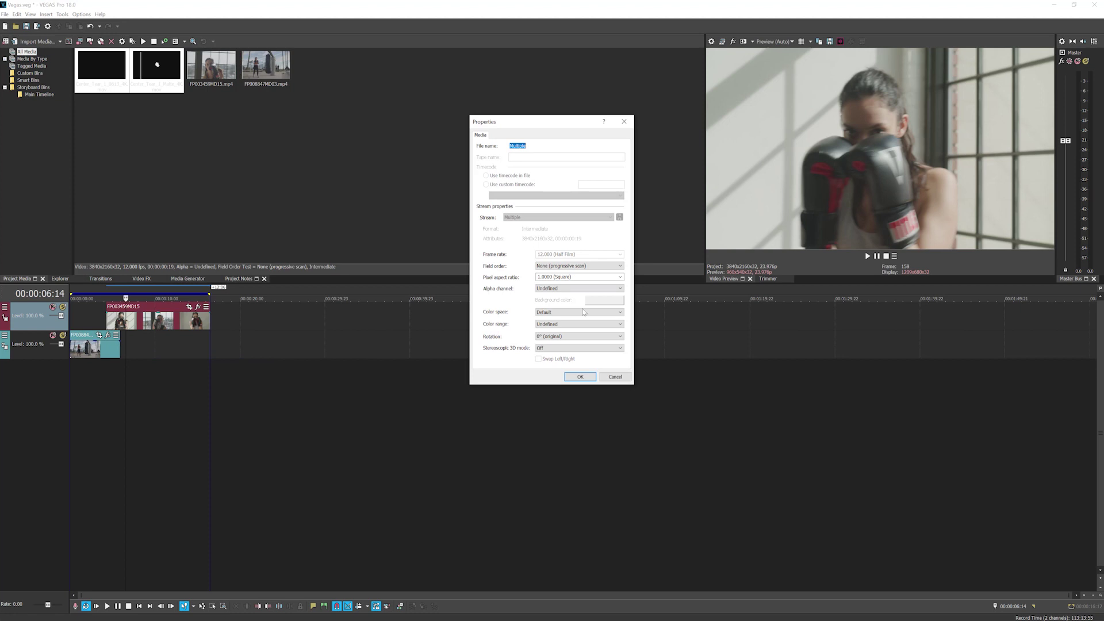
click(558, 290)
click(582, 312)
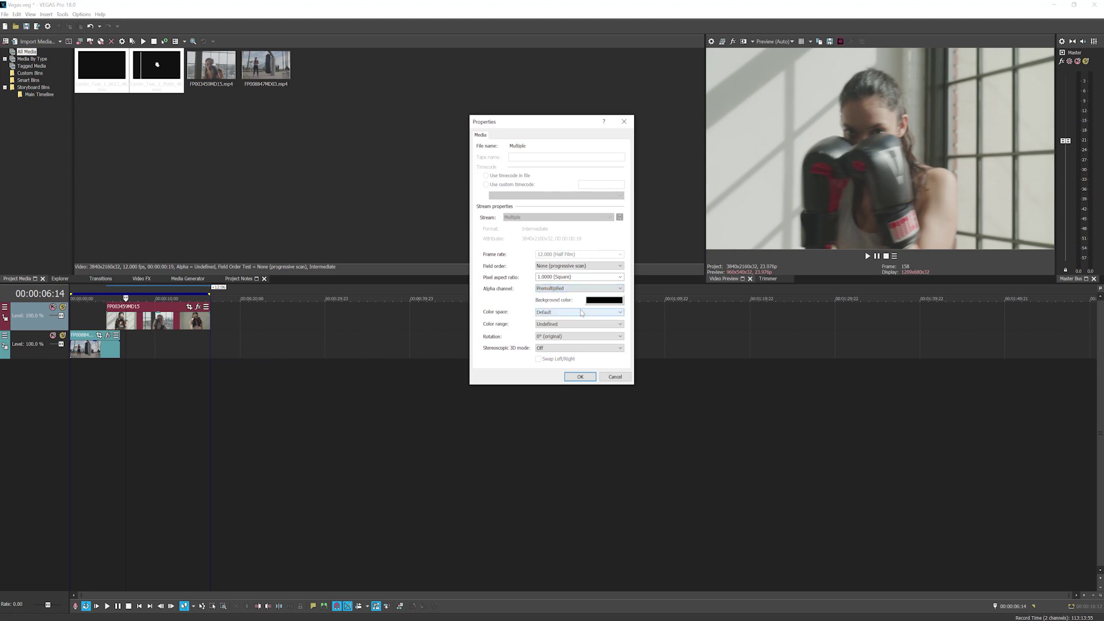
click(581, 377)
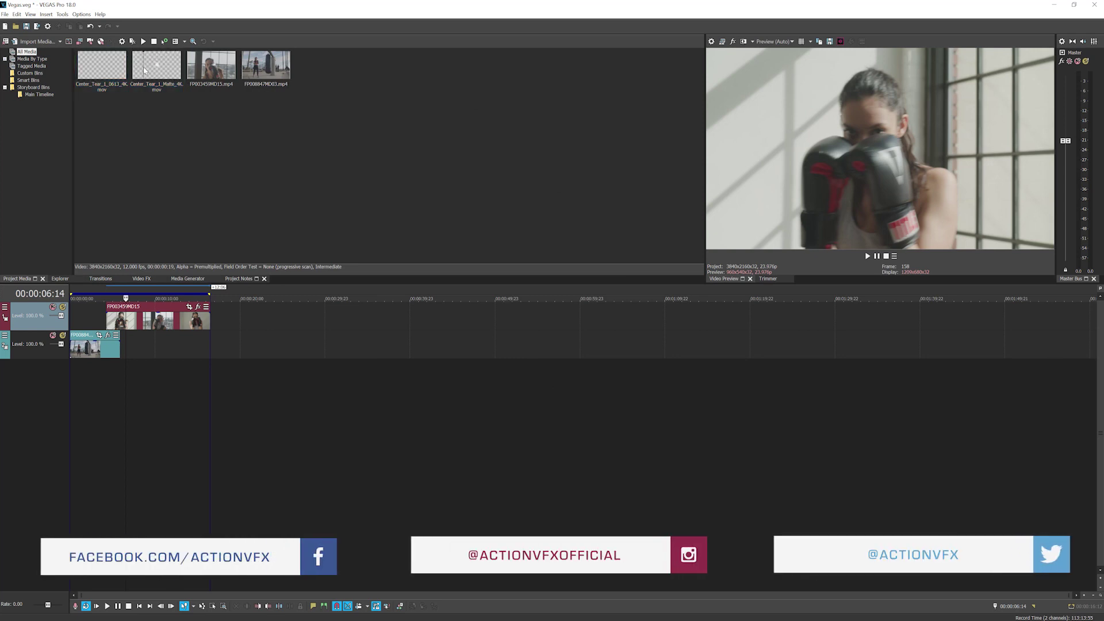
Place Center_Tear_1_Matte_4K on a new track over the end of FP008847MD03 and align FP003459MD15's start with it.
drag(144, 70, 149, 102)
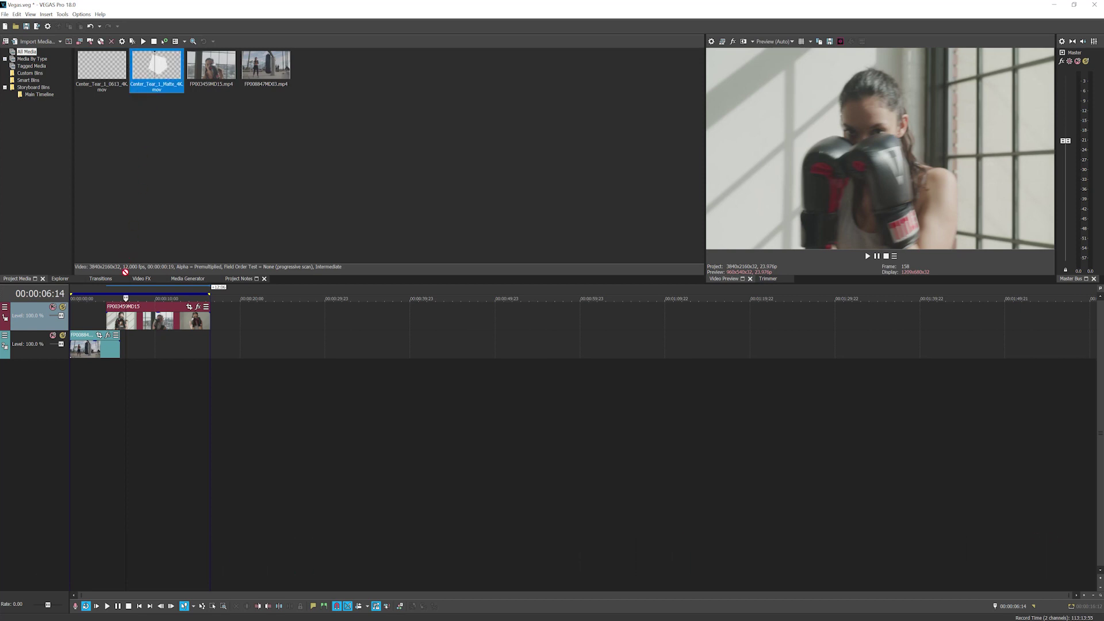
drag(115, 299, 147, 339)
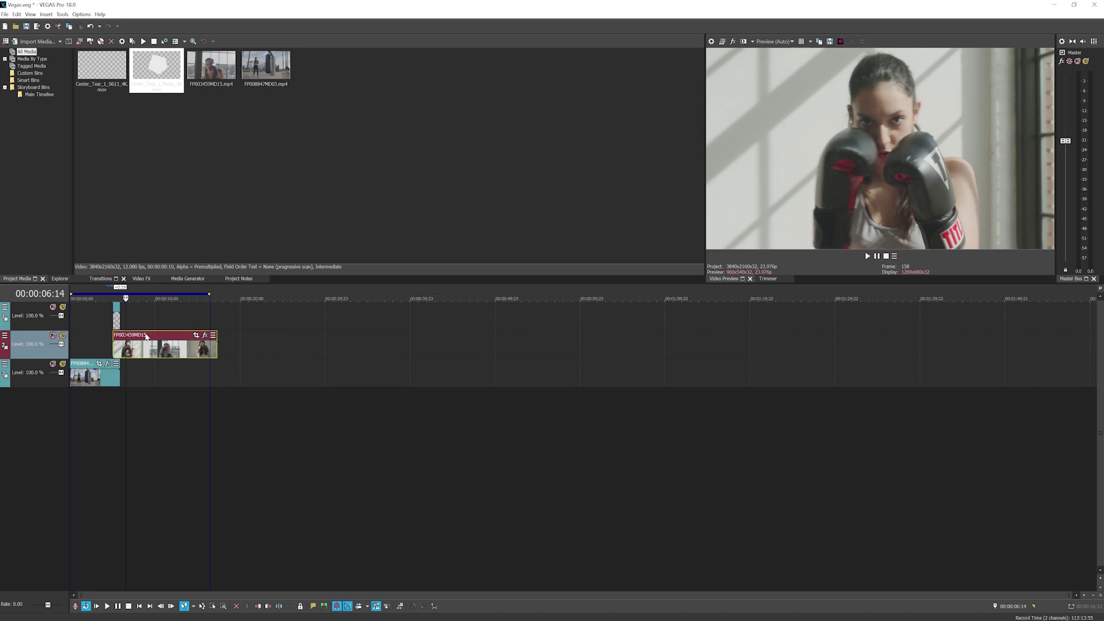
click(116, 316)
key(space)
key(space)
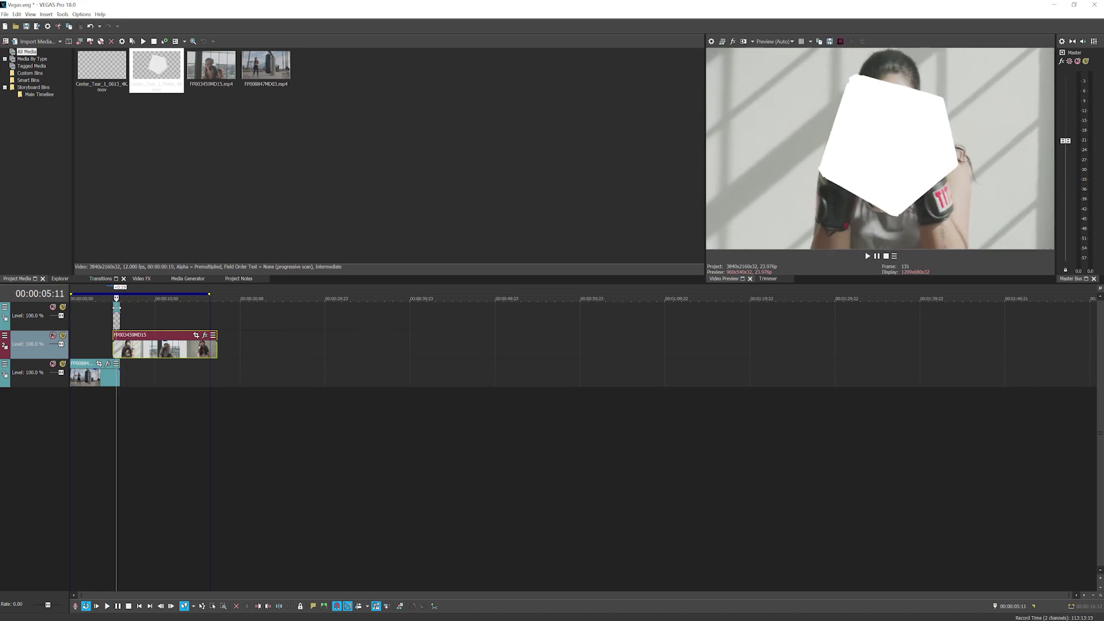
Set the matte track's compositing mode to Multiply (Mask).
click(34, 322)
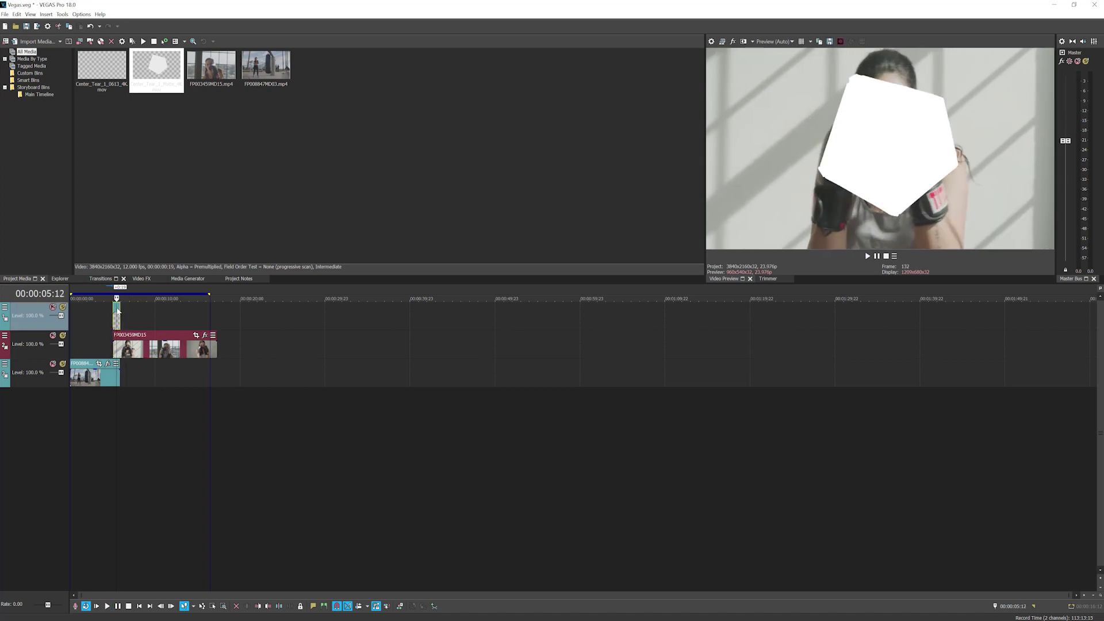
click(5, 308)
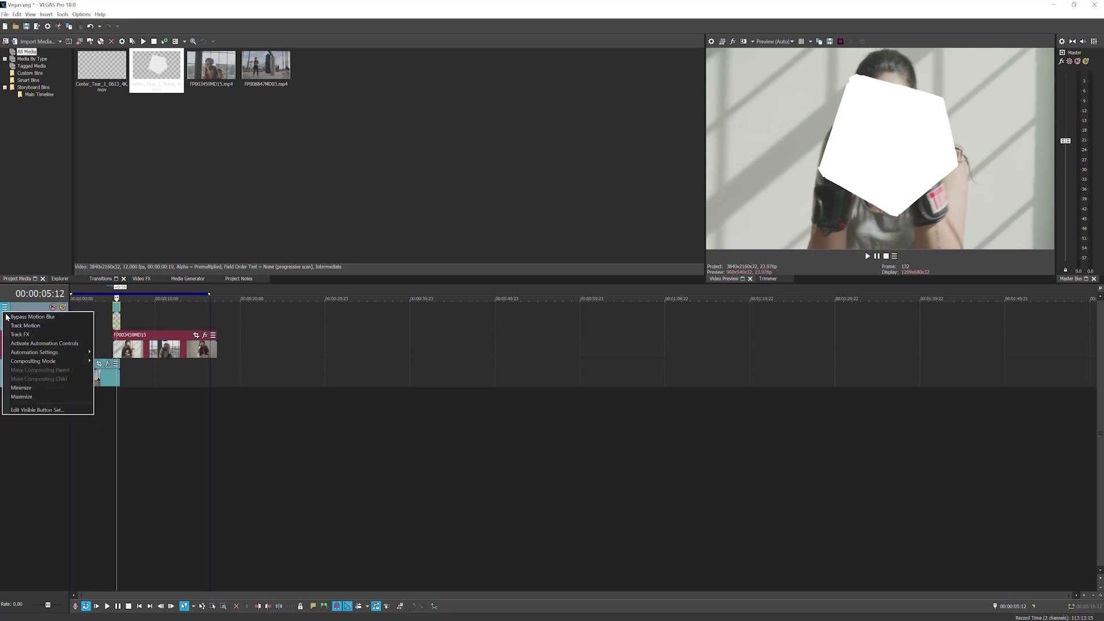
mouse_move(67, 362)
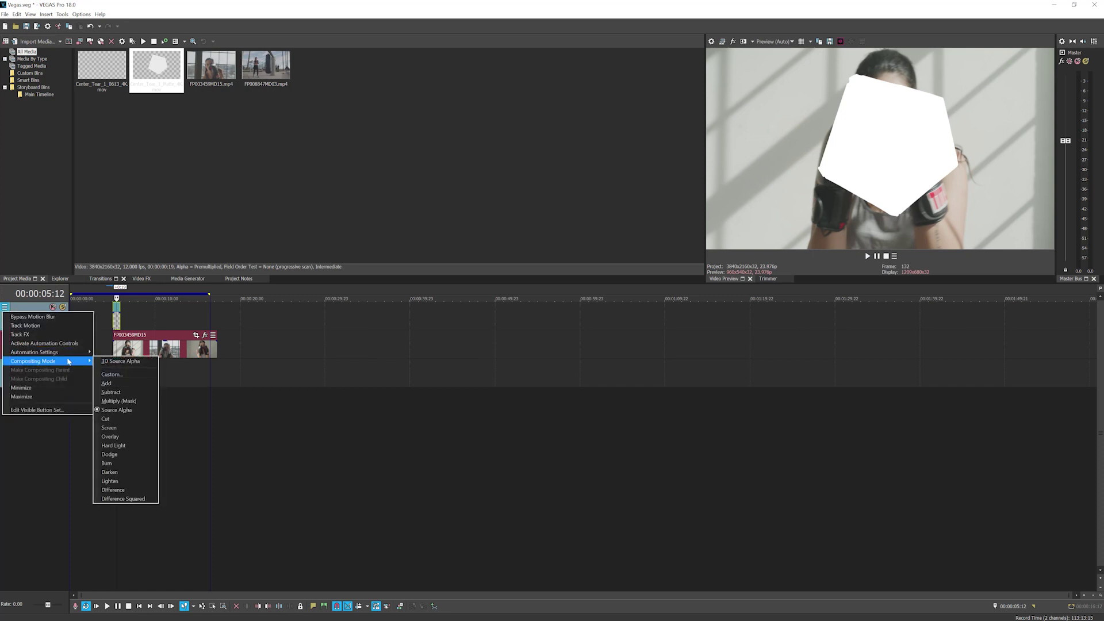
click(134, 401)
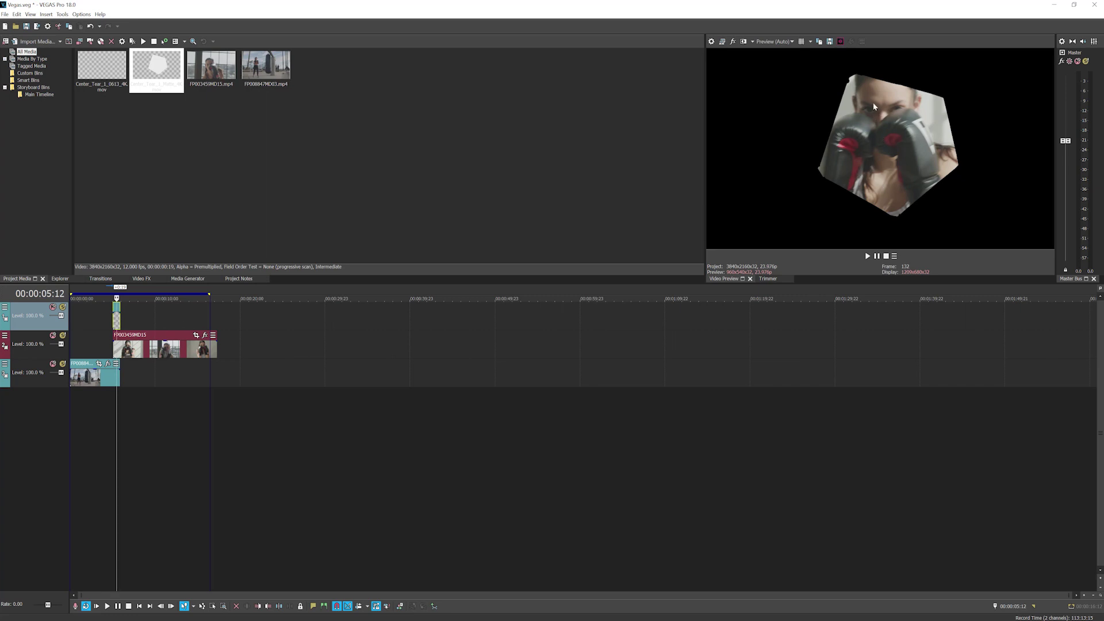
Preview the masked clip and make the FP003459MD15 track a compositing child of the matte track.
click(109, 332)
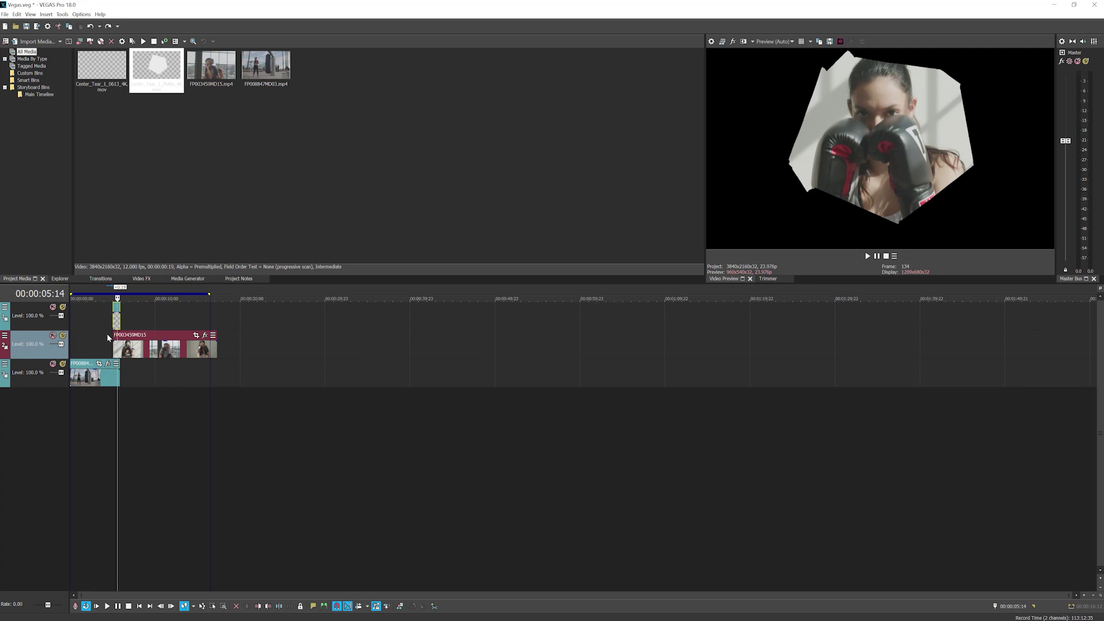
click(119, 305)
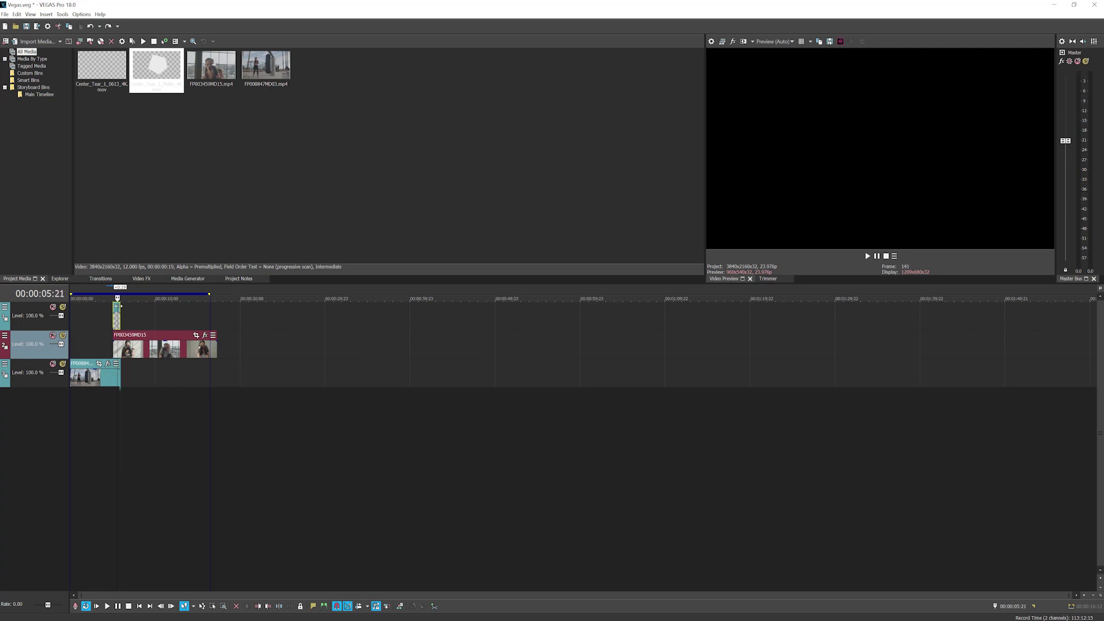
key(space)
key(space)
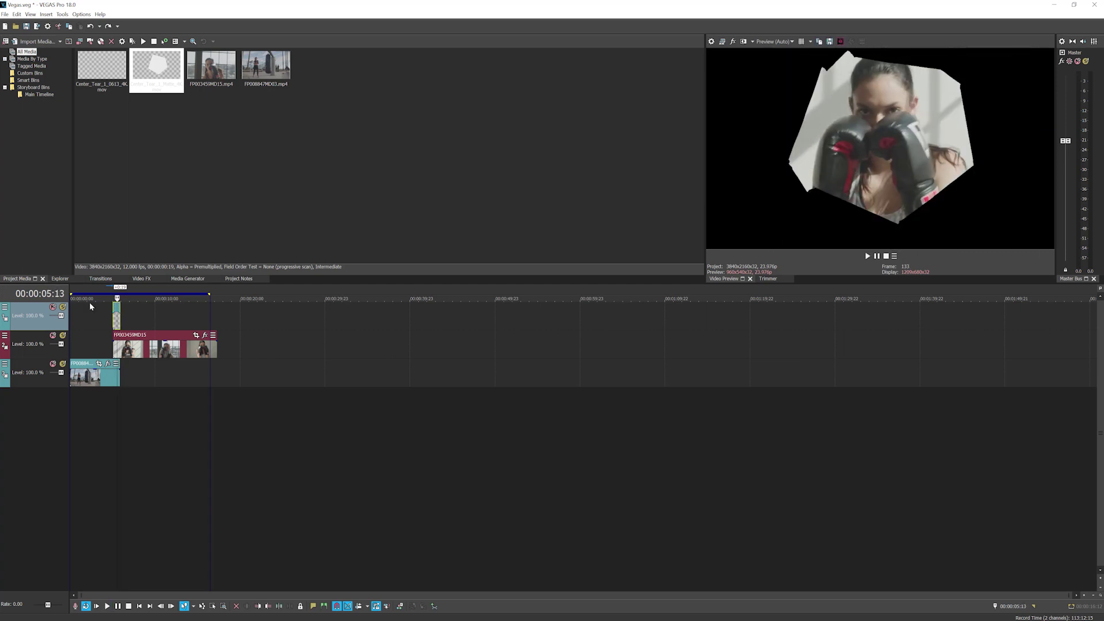
click(5, 335)
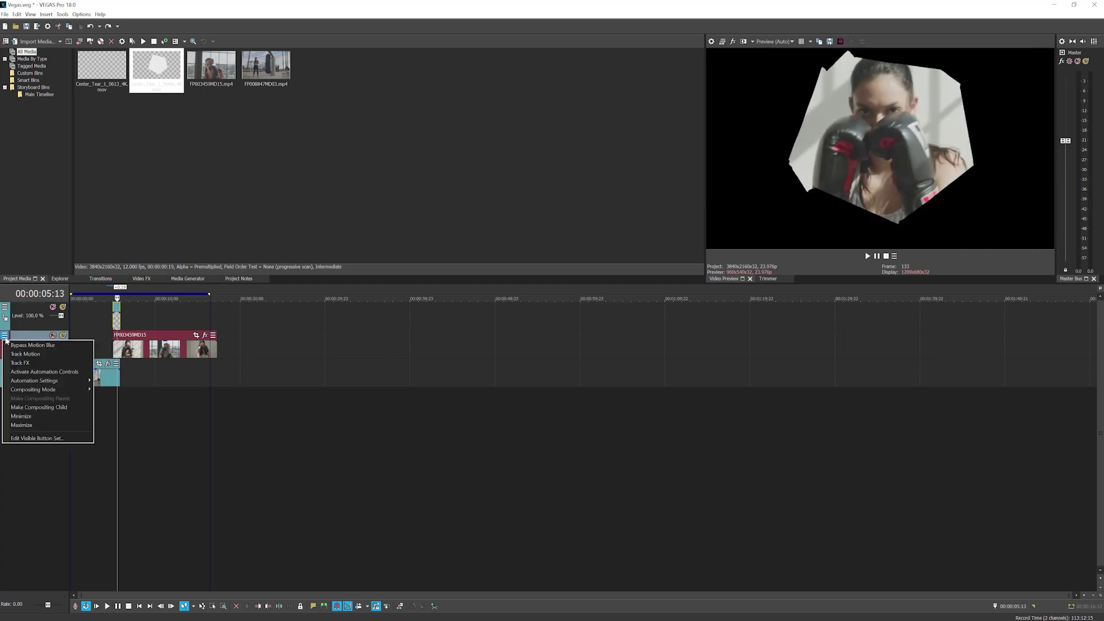
click(67, 398)
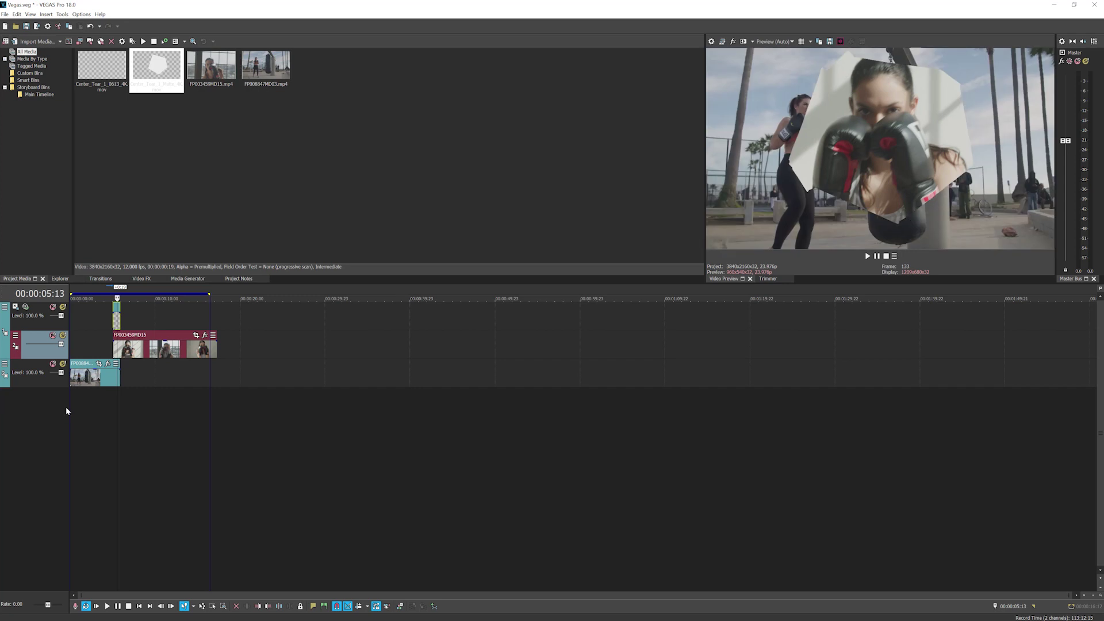
Split FP003459MD15 where the matte clip ends and move its remaining part onto the FP008847MD03 track.
key(Left)
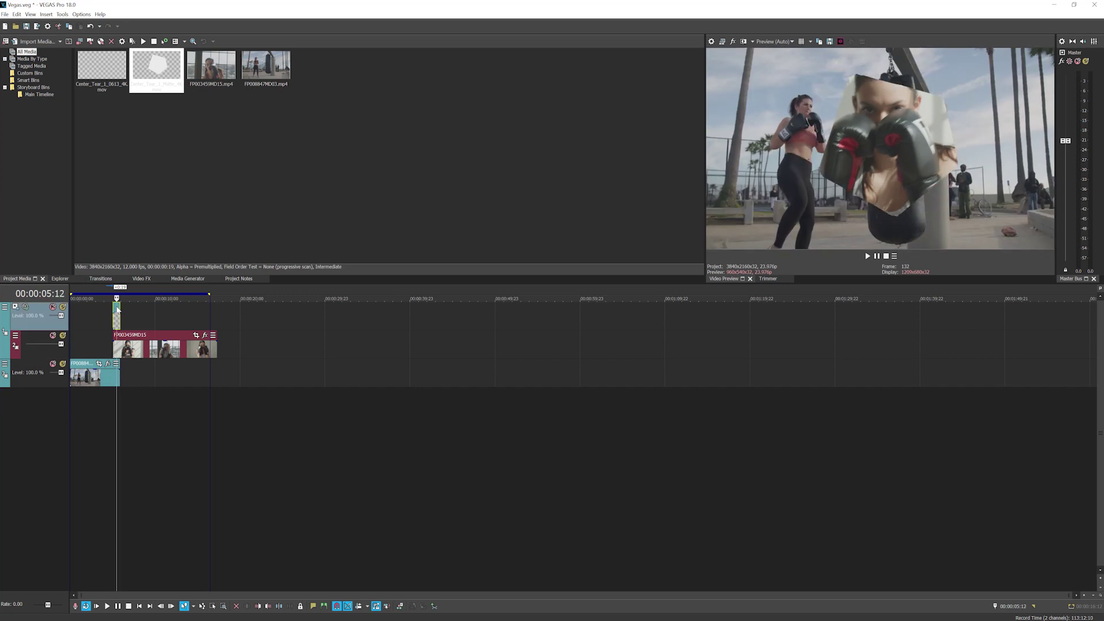
click(124, 345)
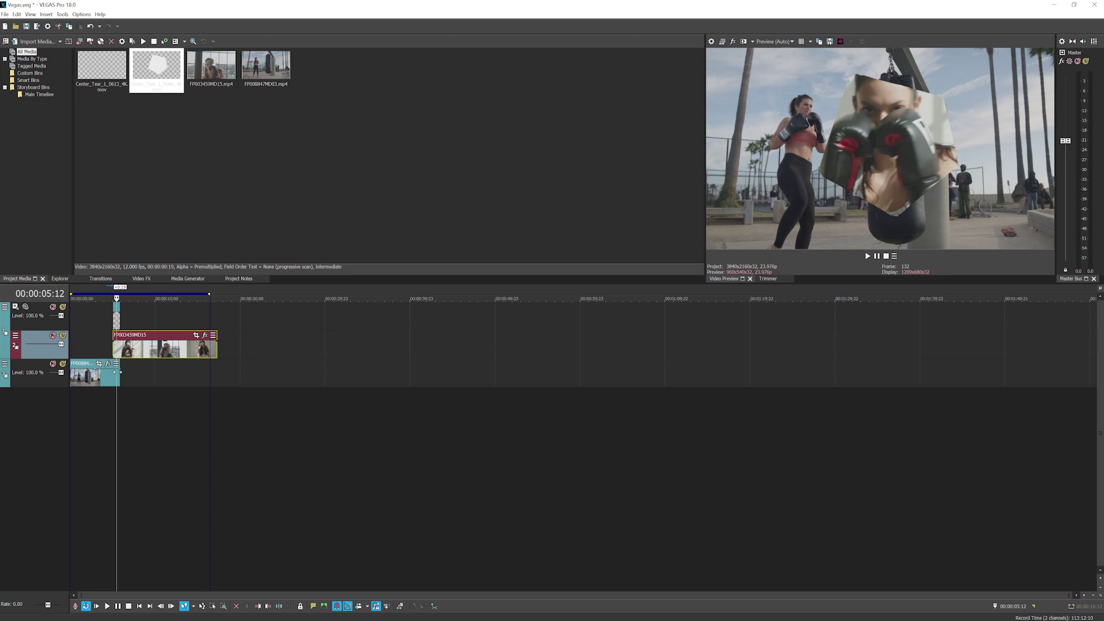
click(119, 374)
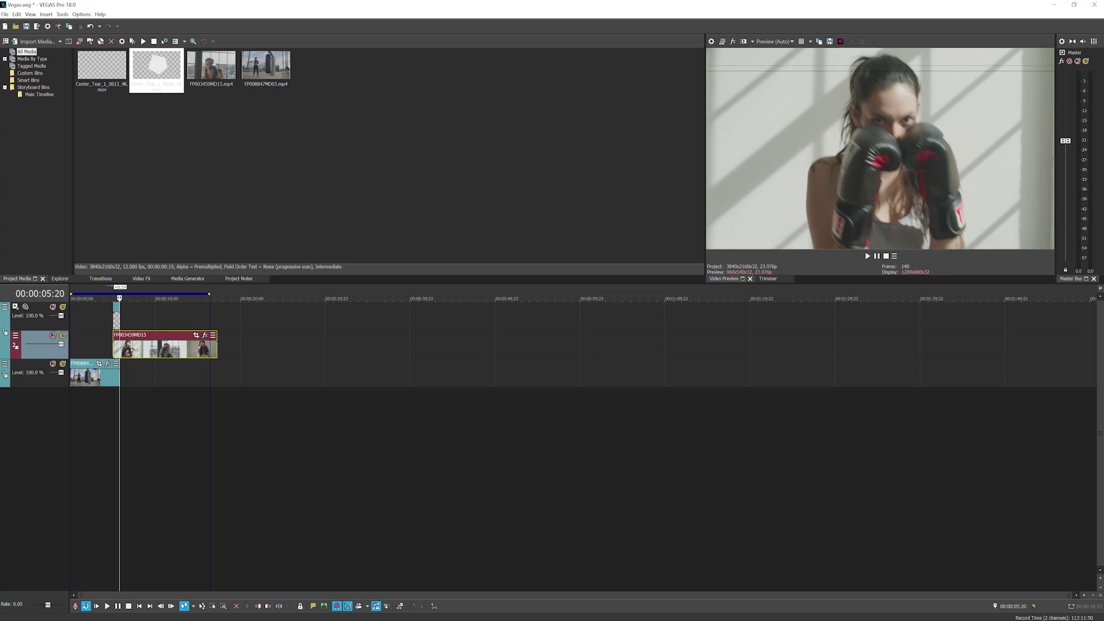
drag(134, 350, 136, 351)
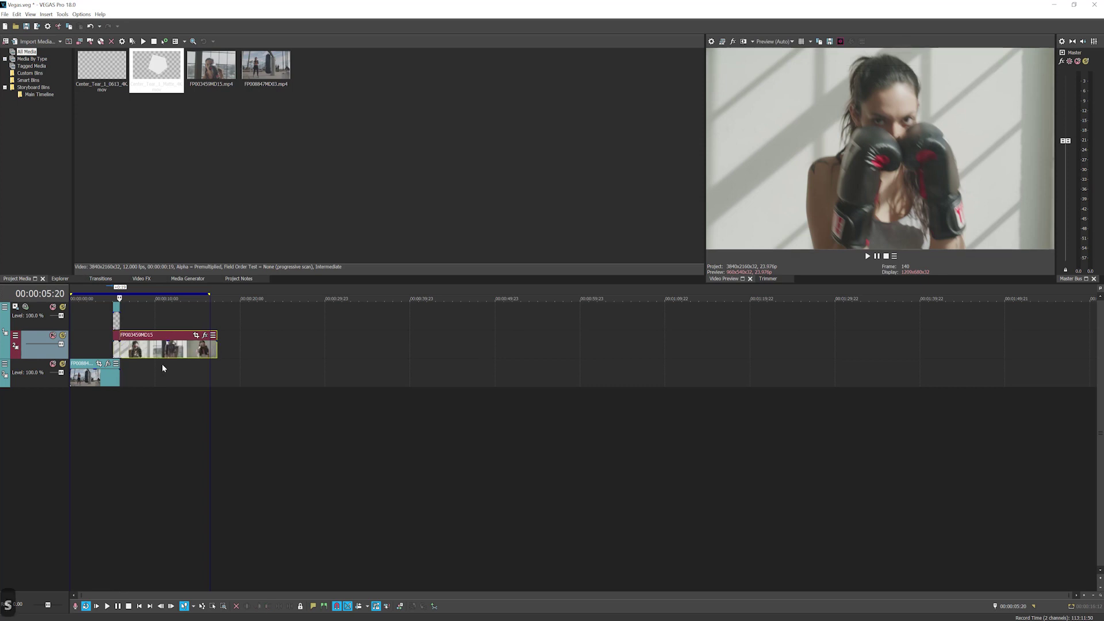
drag(140, 348, 139, 369)
click(15, 337)
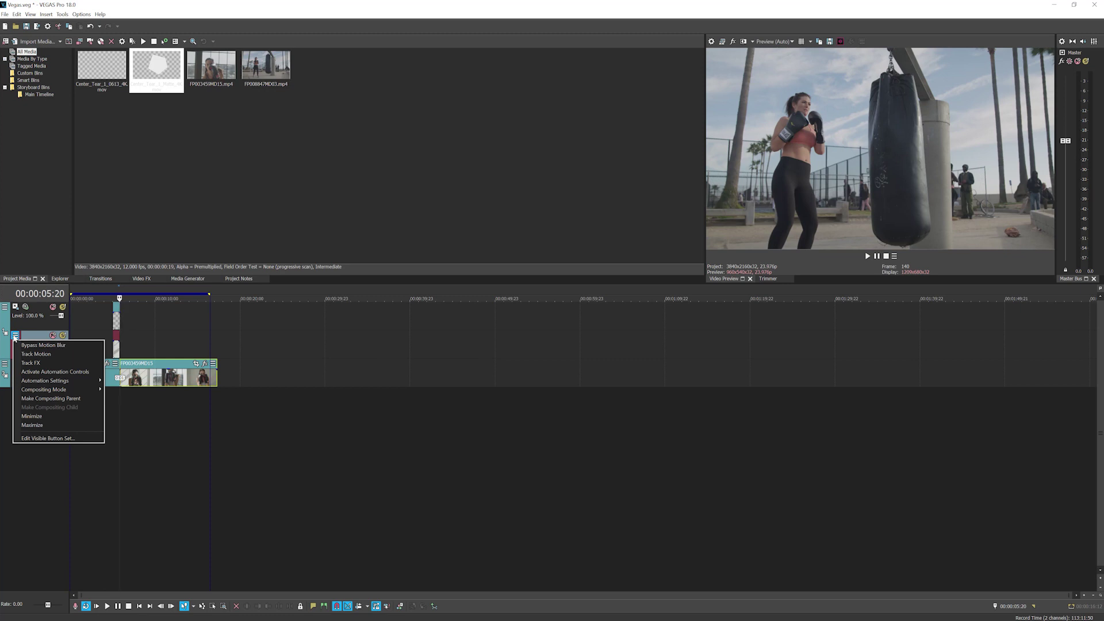
click(153, 432)
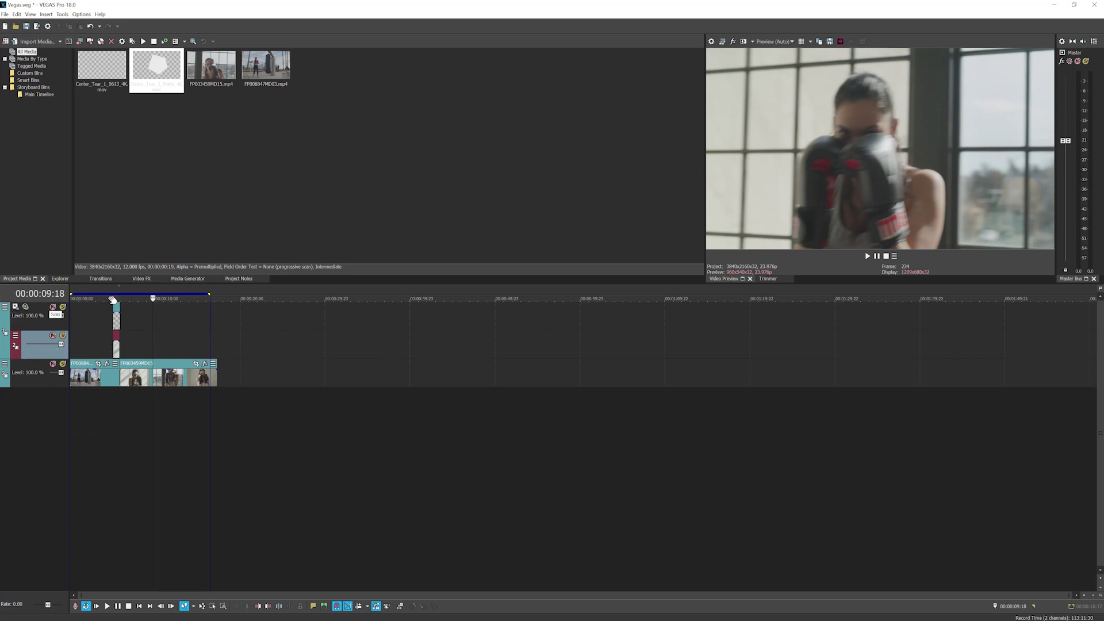
Place Center_Tear_1_0613_4K on a new track above the matte, aligned with it, and play back the transition.
key(j)
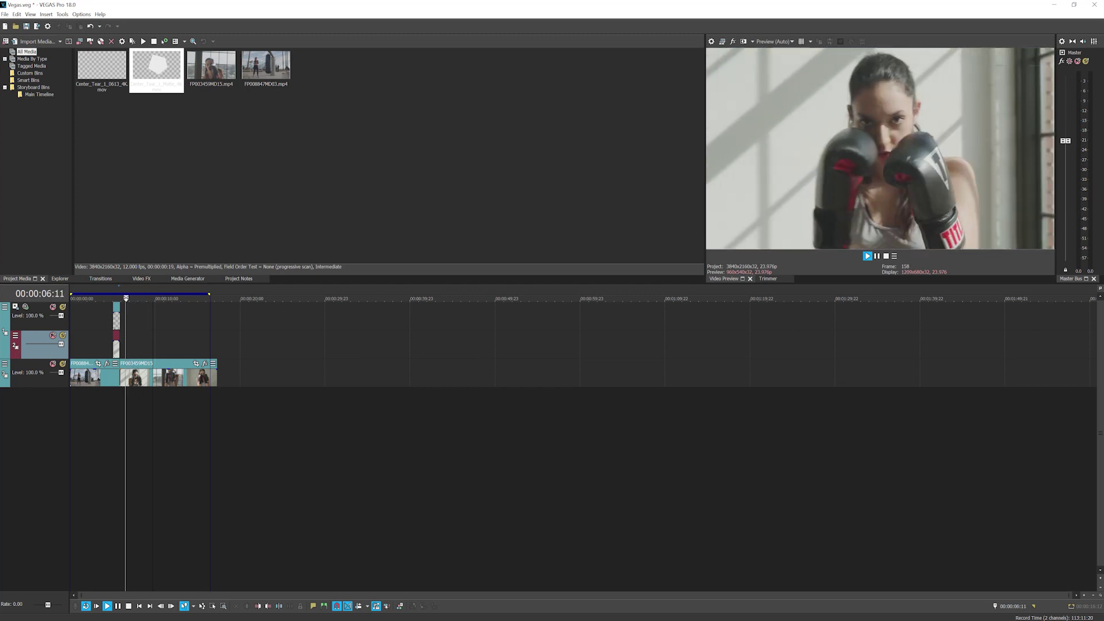
drag(97, 64, 116, 298)
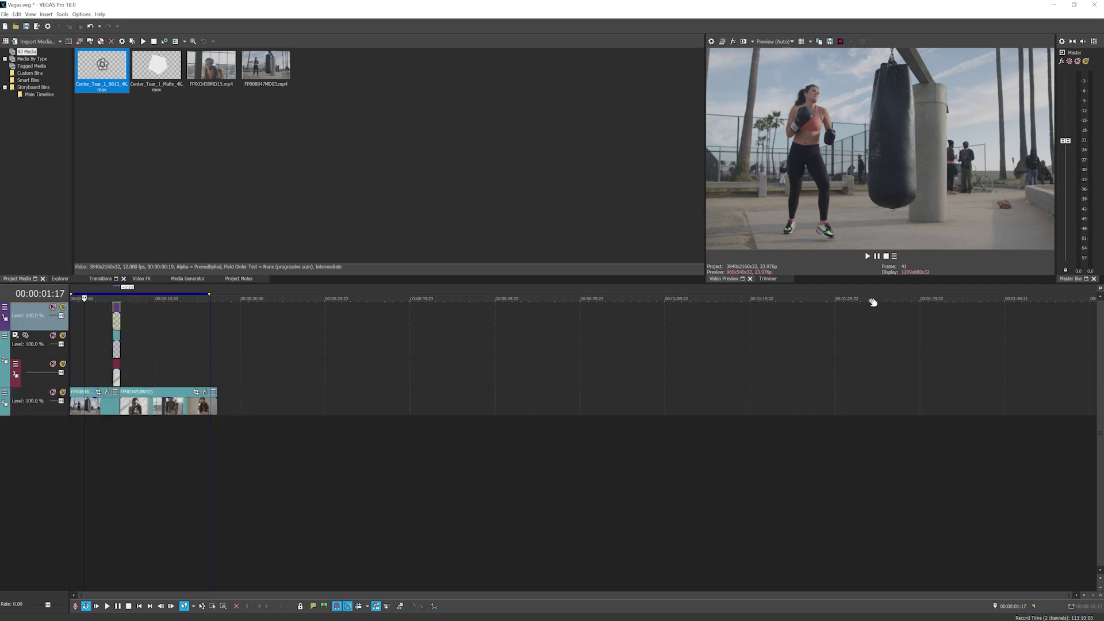
click(868, 257)
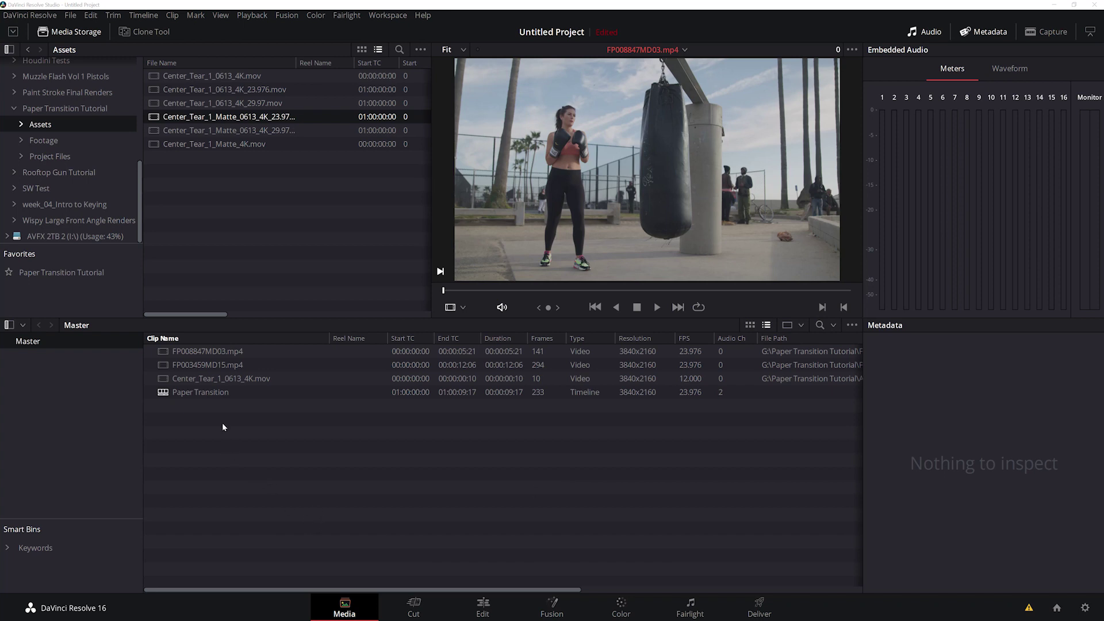
Switch to DaVinci Resolve and review the two footage clips, Center_Tear_1_0613_4K.mov and the Fusion matte reference image.
click(222, 351)
click(236, 365)
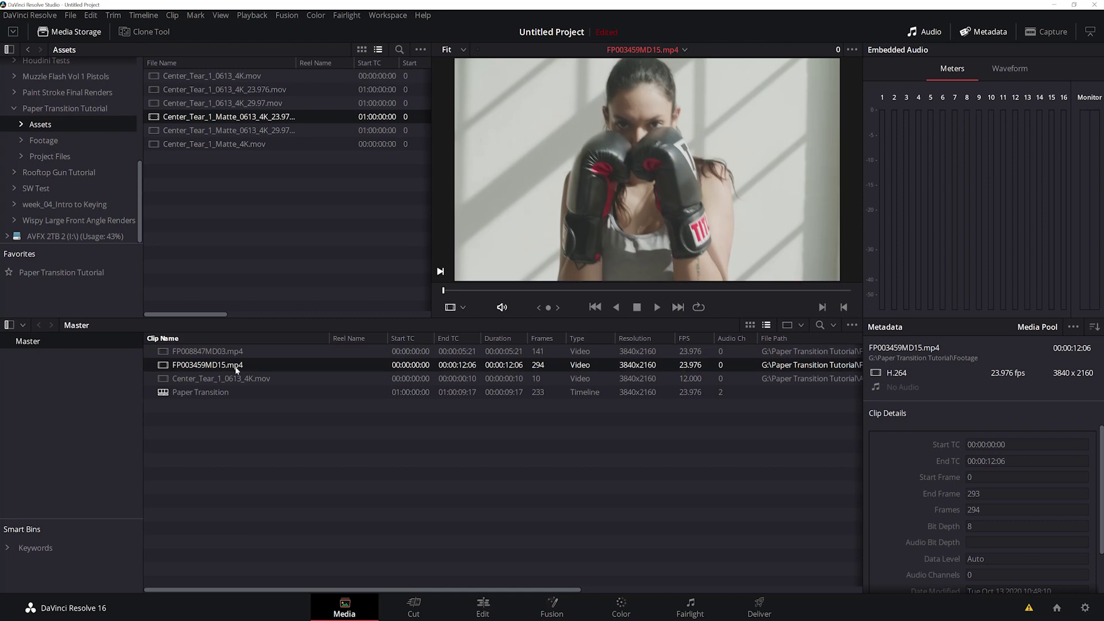
click(236, 379)
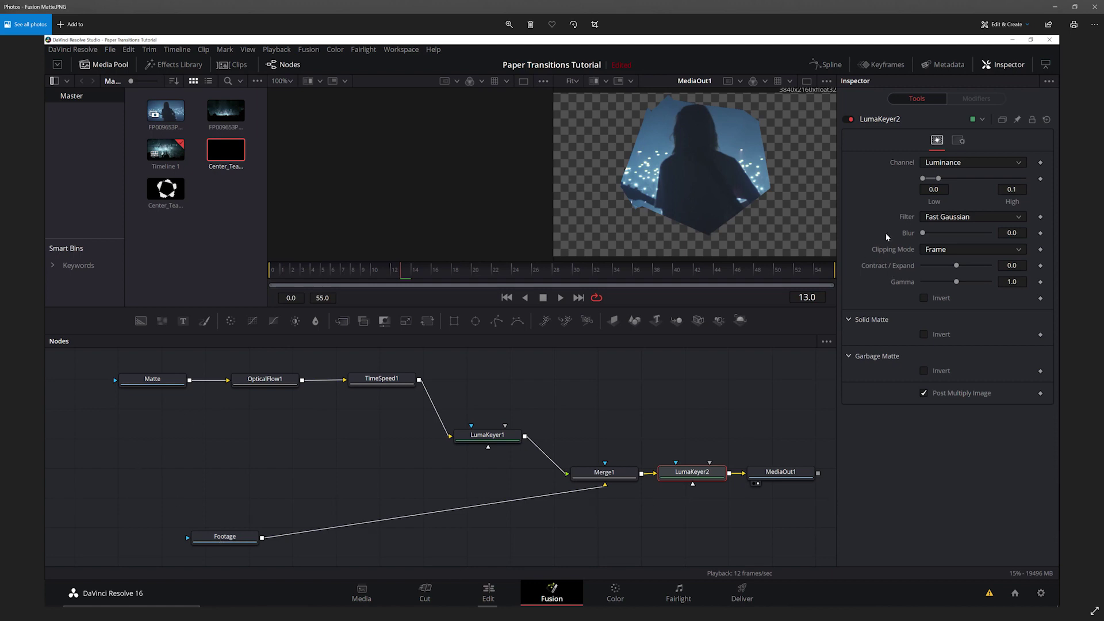
click(1057, 8)
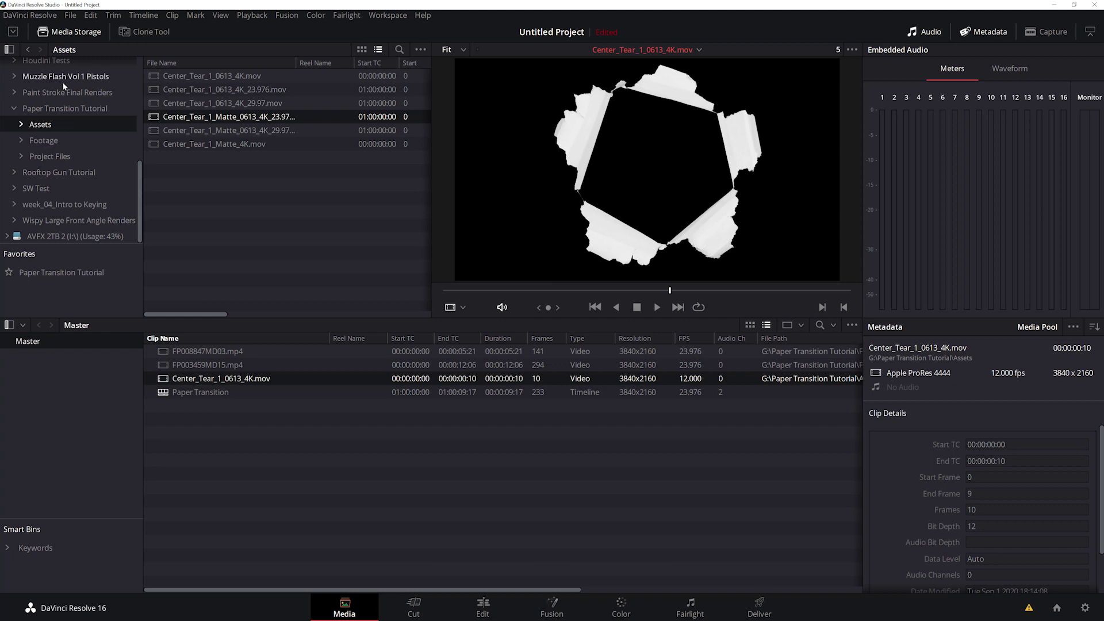
Add Center_Tear_1_Matte_0613_4K_23.976.mov from the Assets folder to the media pool as a matte.
click(269, 117)
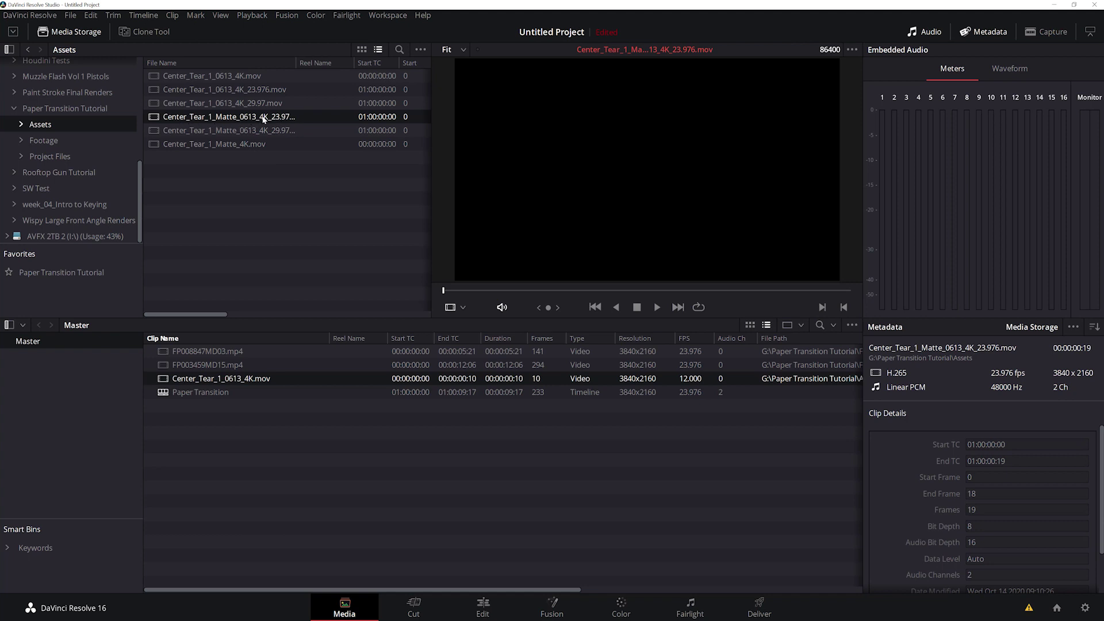
key(ctrl+z)
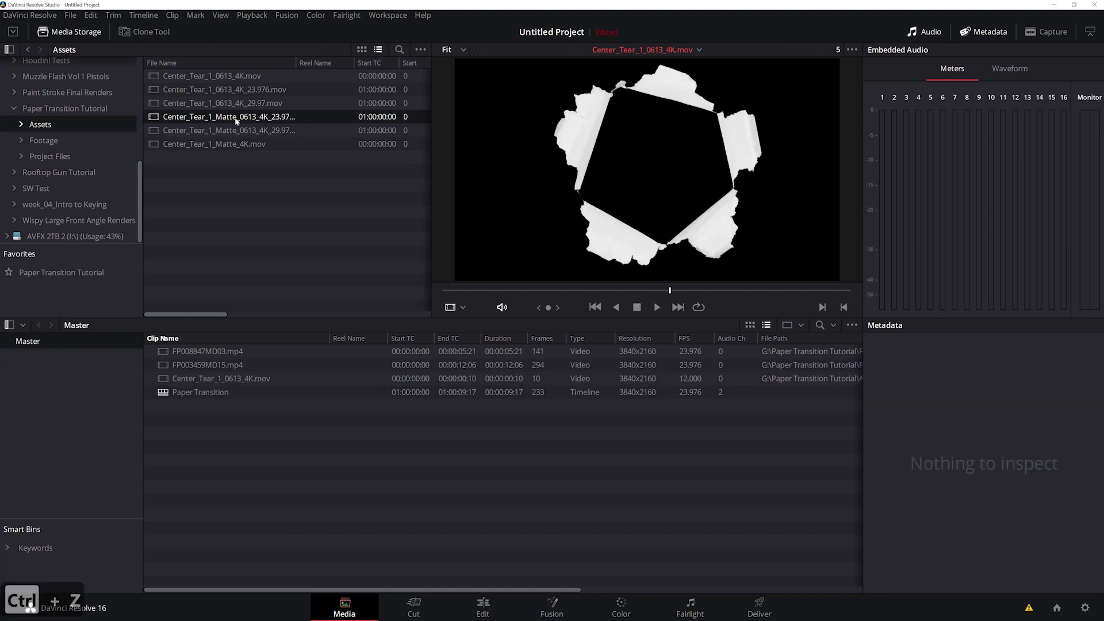
right_click(235, 122)
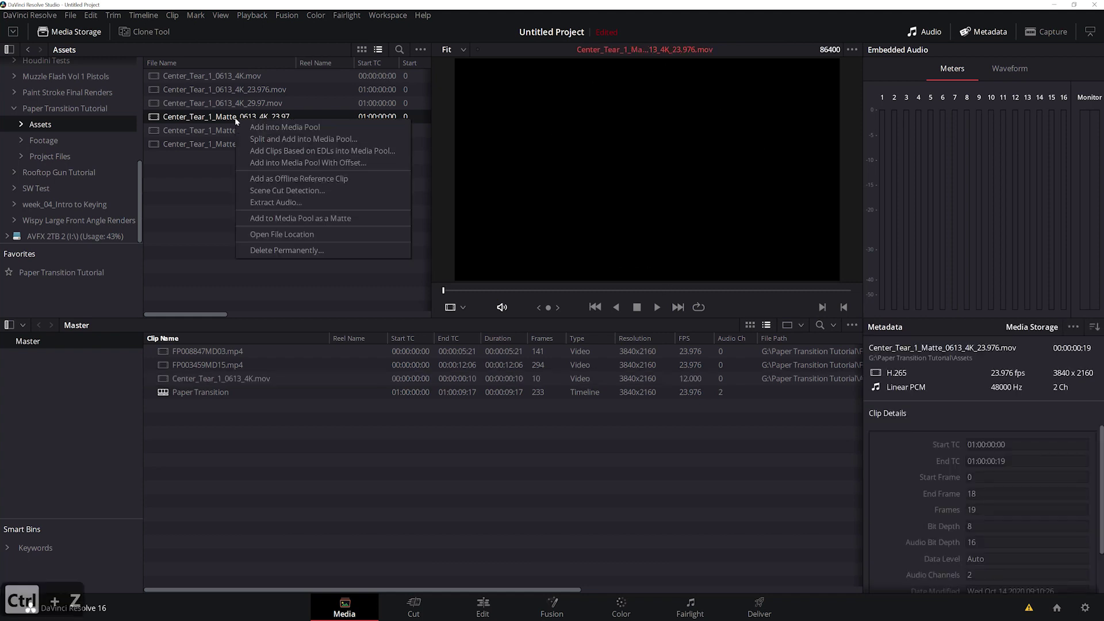
click(328, 222)
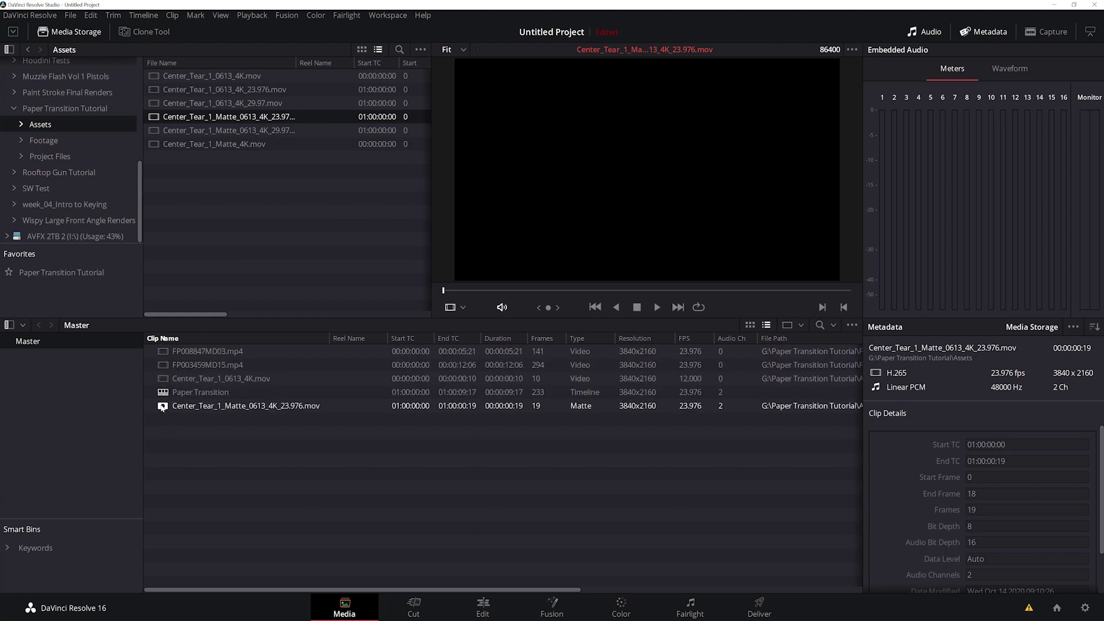
On the Edit page, place Center_Tear_1_0613_4K.mov on Video 3 over the start of FP003459MD15.mp4, enable that track and scrub through the tear.
click(493, 610)
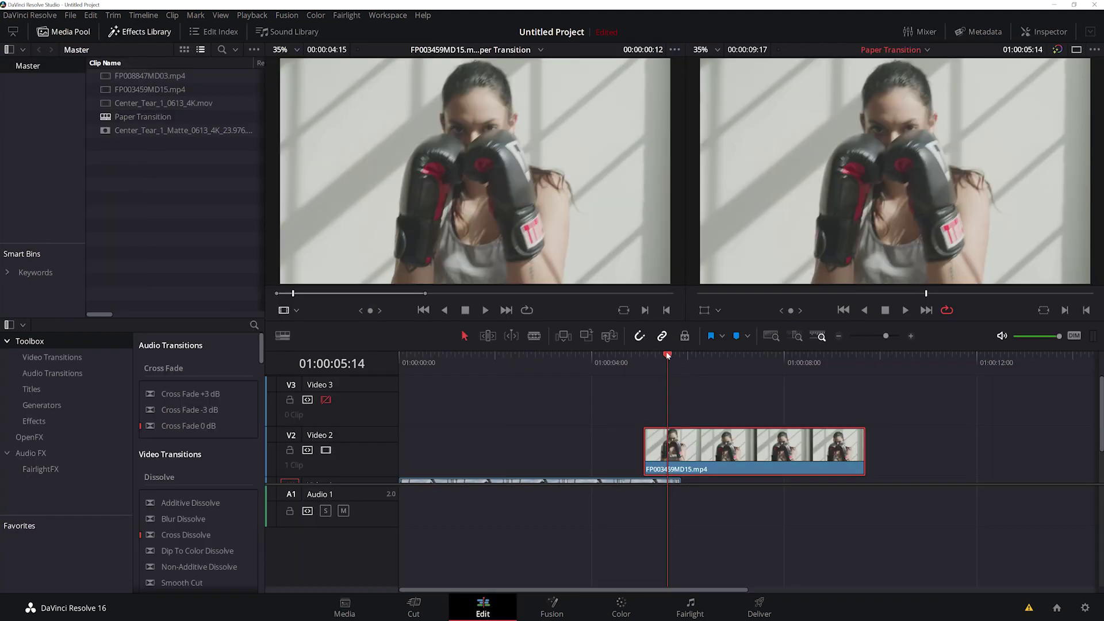
drag(668, 359, 600, 362)
scroll(459, 427, down, 2)
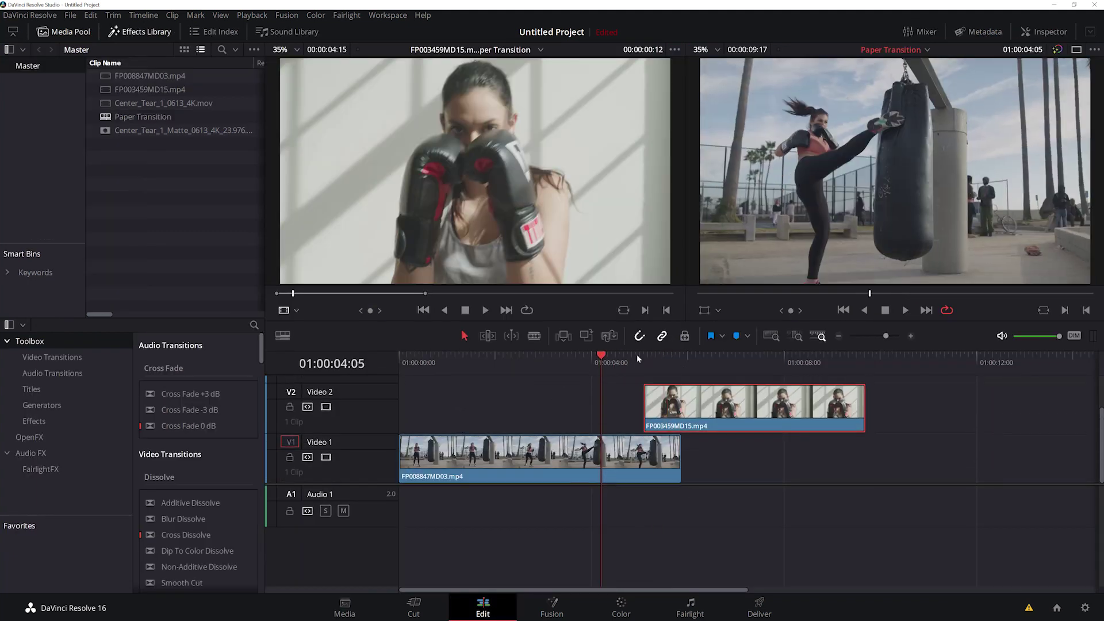
scroll(565, 412, up, 2)
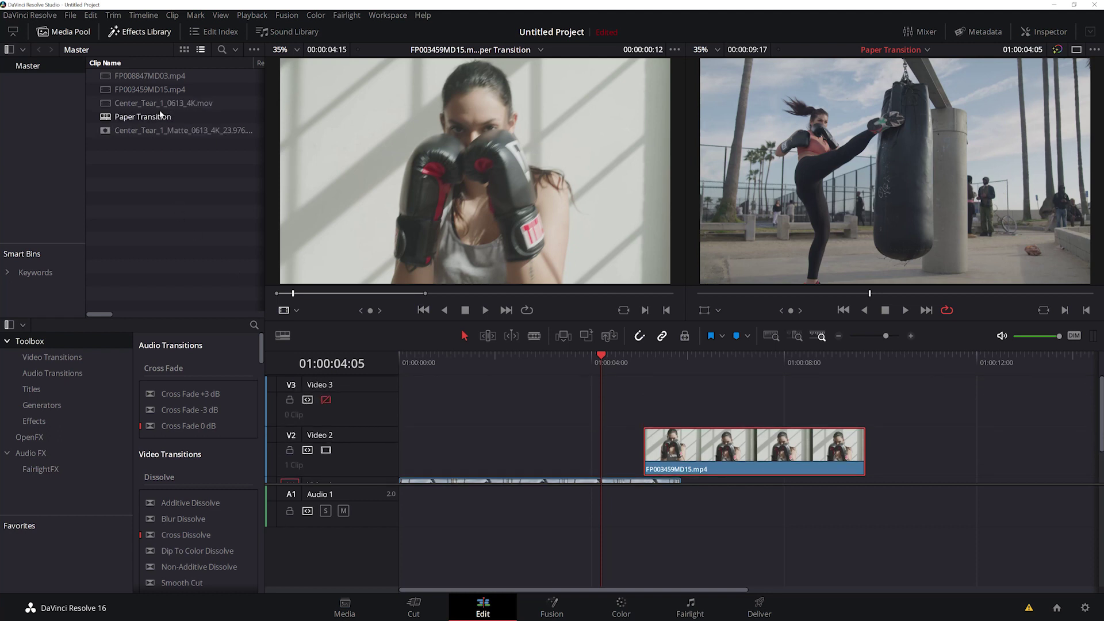
drag(131, 105, 653, 397)
click(325, 399)
mouse_move(661, 357)
mouse_down()
mouse_move(676, 361)
mouse_move(663, 361)
mouse_up()
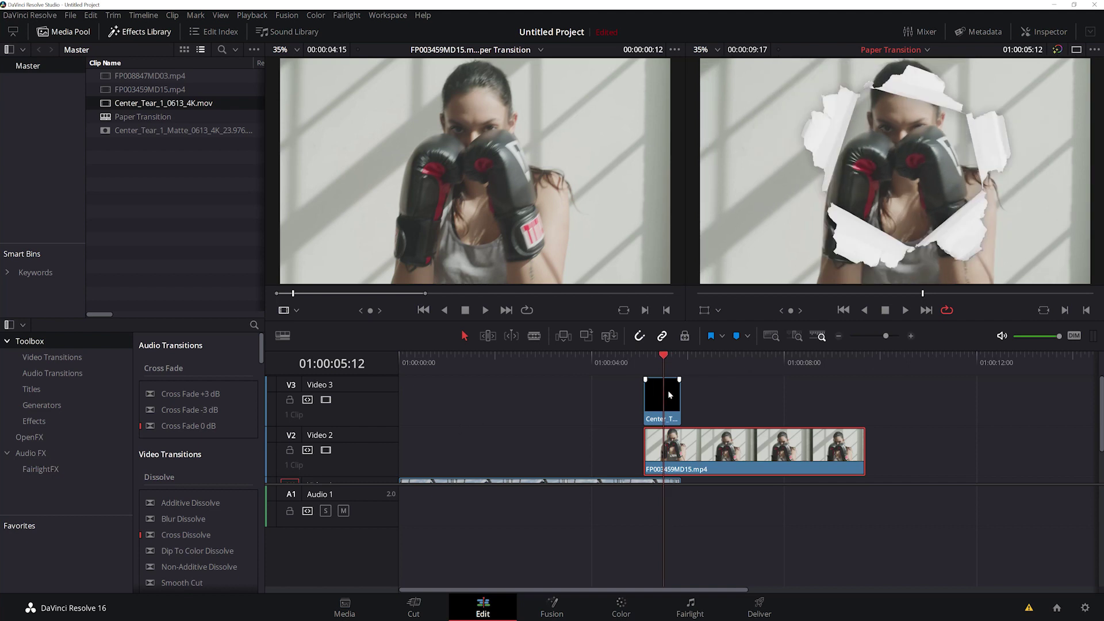
mouse_move(660, 357)
mouse_down()
mouse_move(644, 360)
mouse_move(660, 361)
mouse_up()
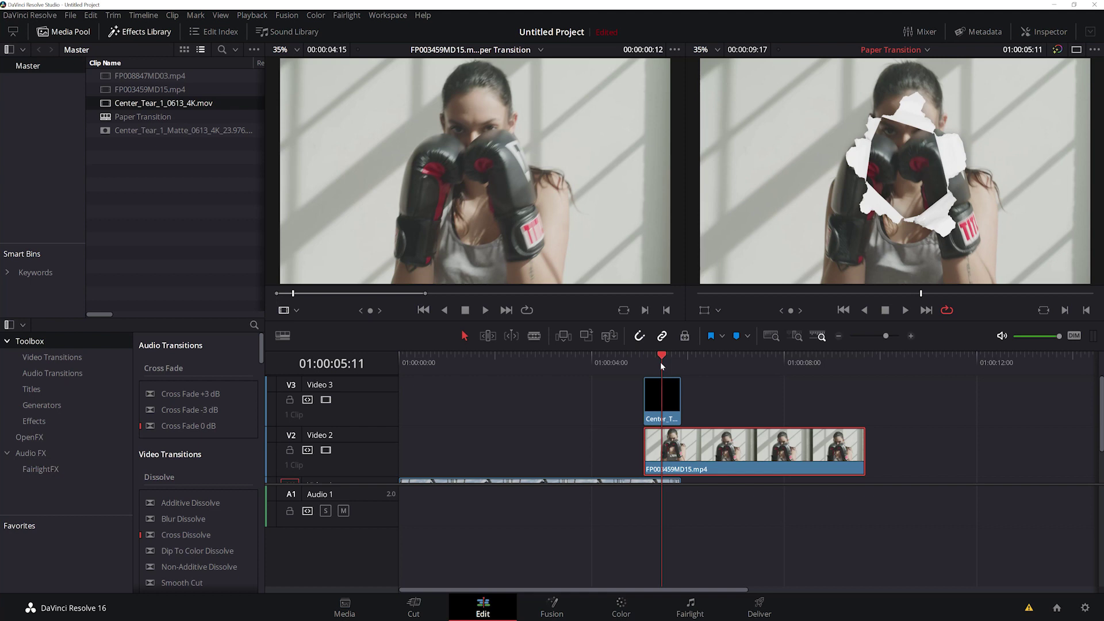
Split FP003459MD15.mp4 on Video 2 at 01:00:05:21, where the paper tear clip ends.
drag(661, 361, 675, 363)
key(b)
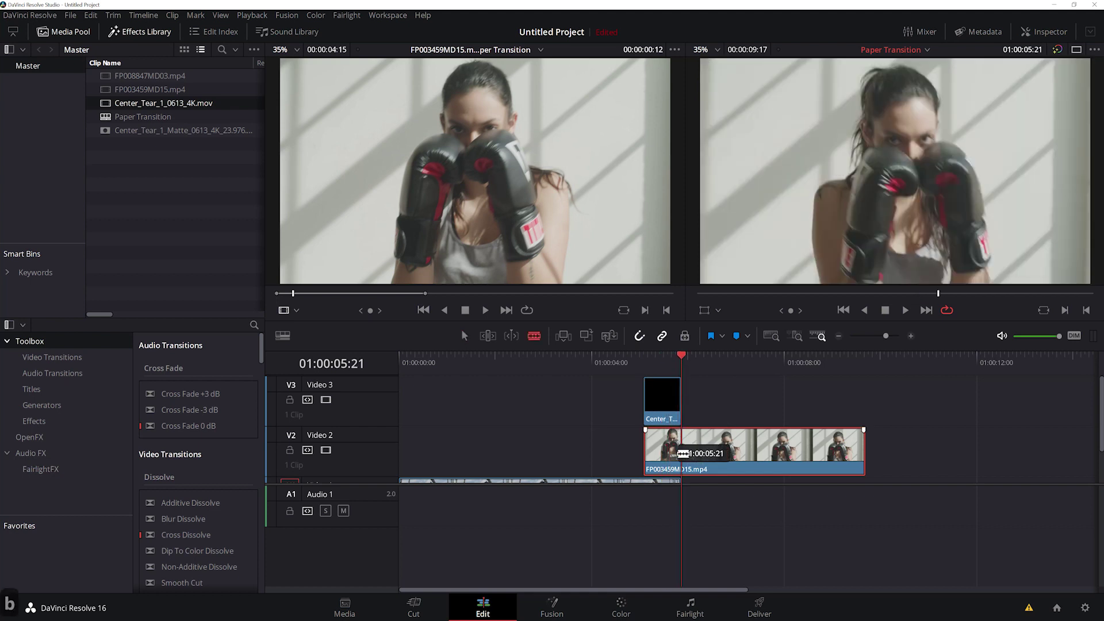
click(686, 449)
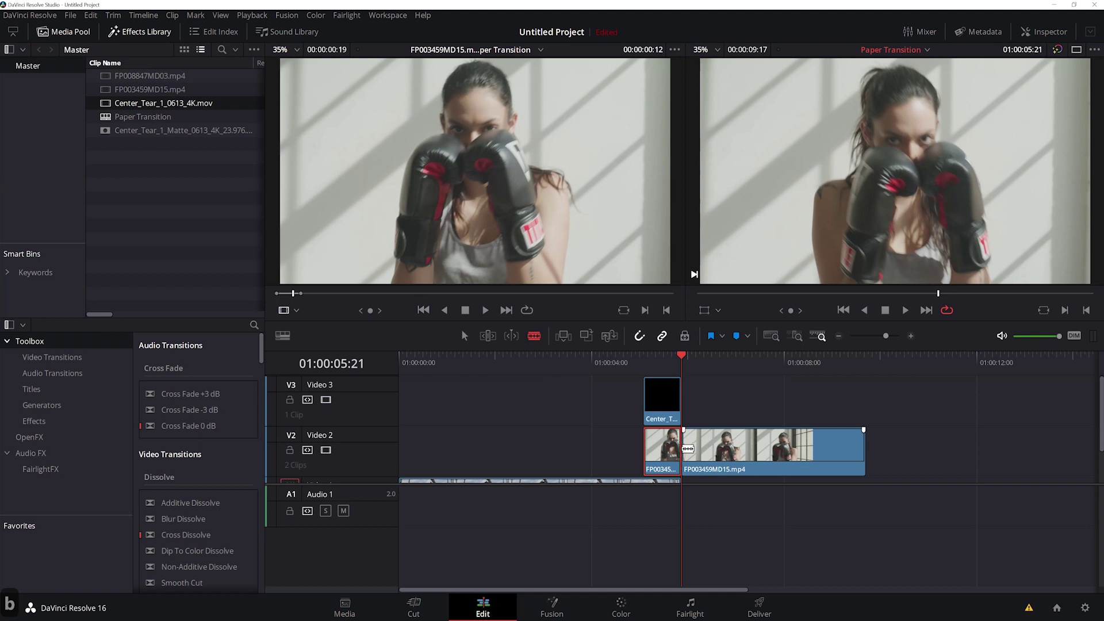
key(a)
Disable Video 3 and open the short FP003459MD15.mp4 segment on the Color page at 01:00:05:12.
click(663, 363)
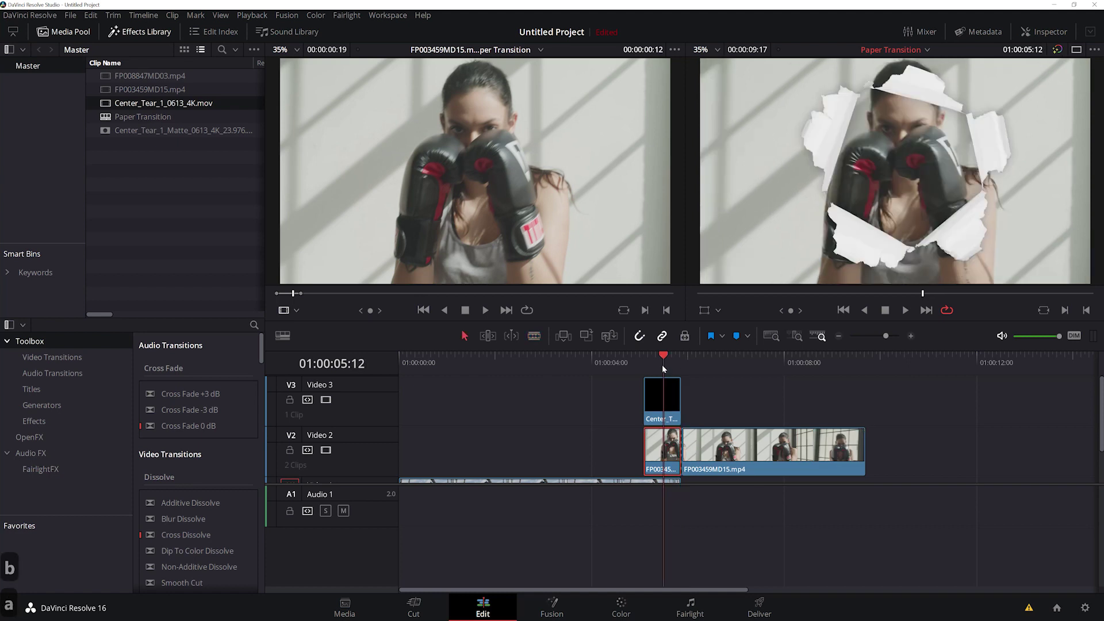
click(325, 400)
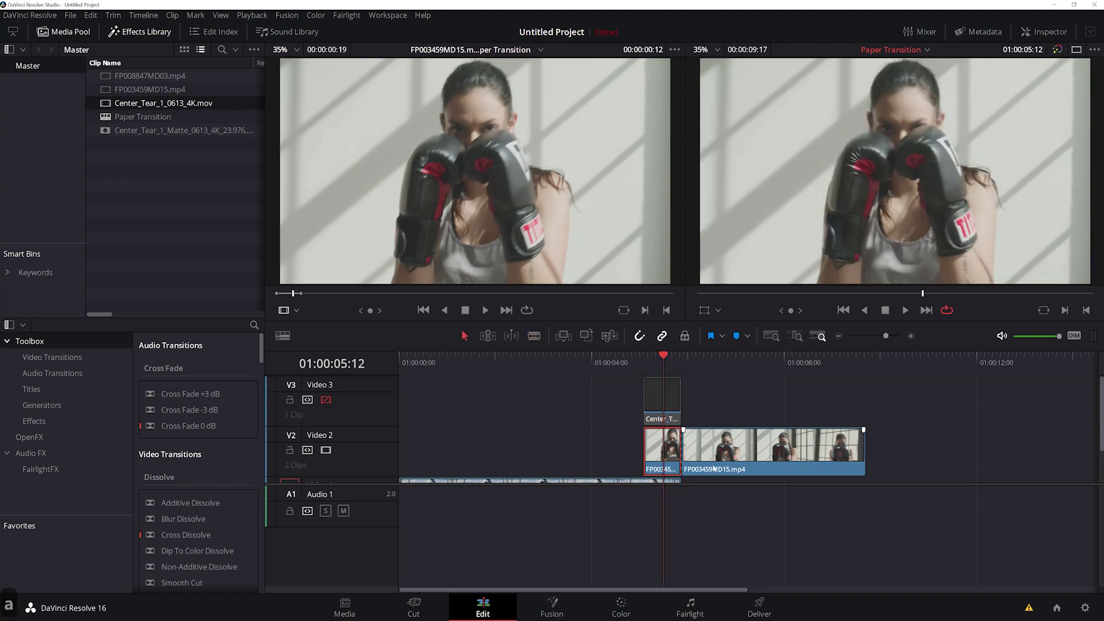
double_click(664, 448)
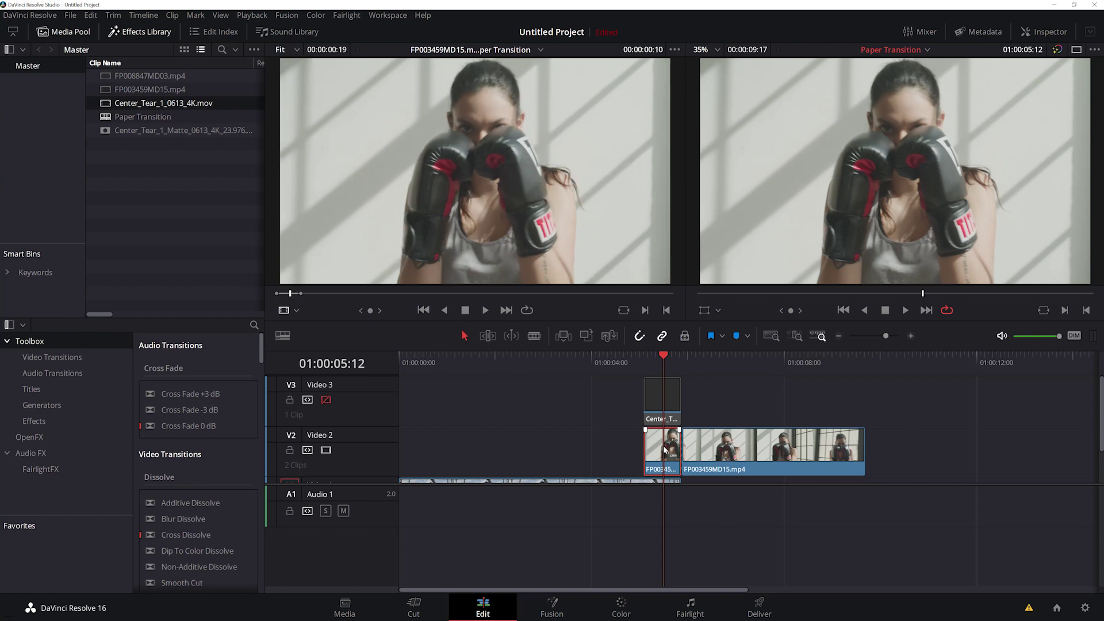
click(623, 613)
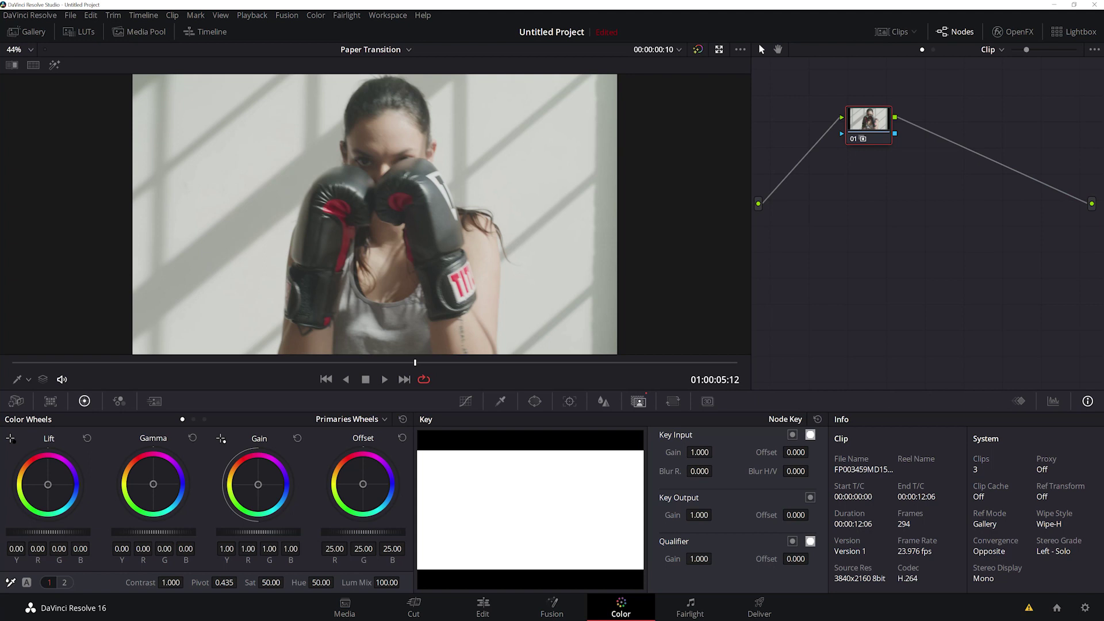
Add Center_Tear_1_Matte_0613_4K_23.976.mov as a timeline matte to node 01 and move the matte node below it.
right_click(862, 123)
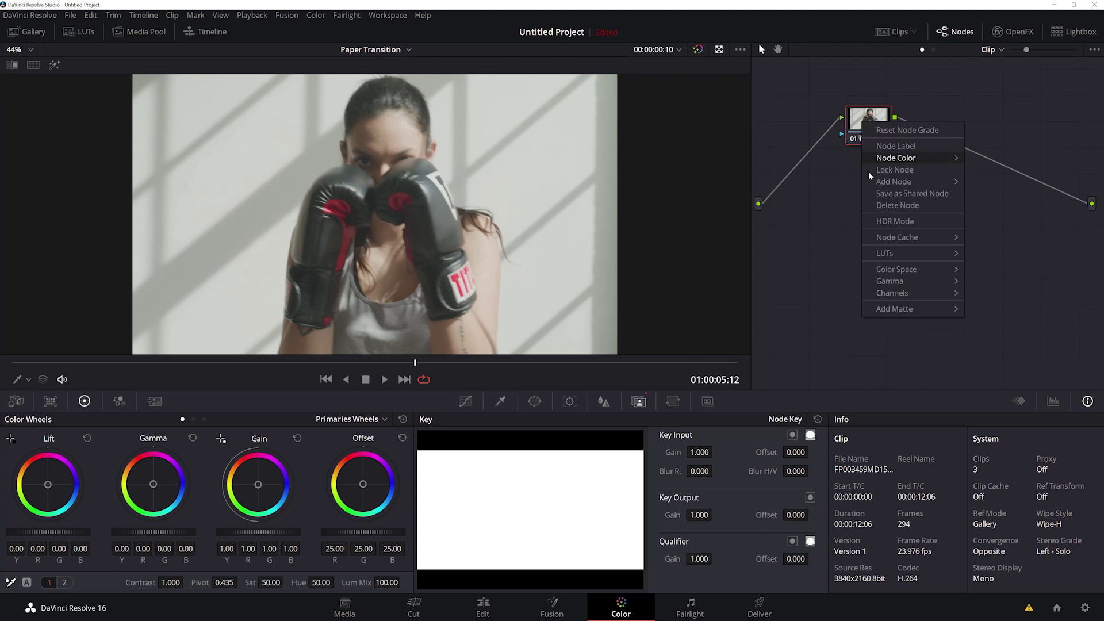
mouse_move(899, 309)
mouse_move(973, 329)
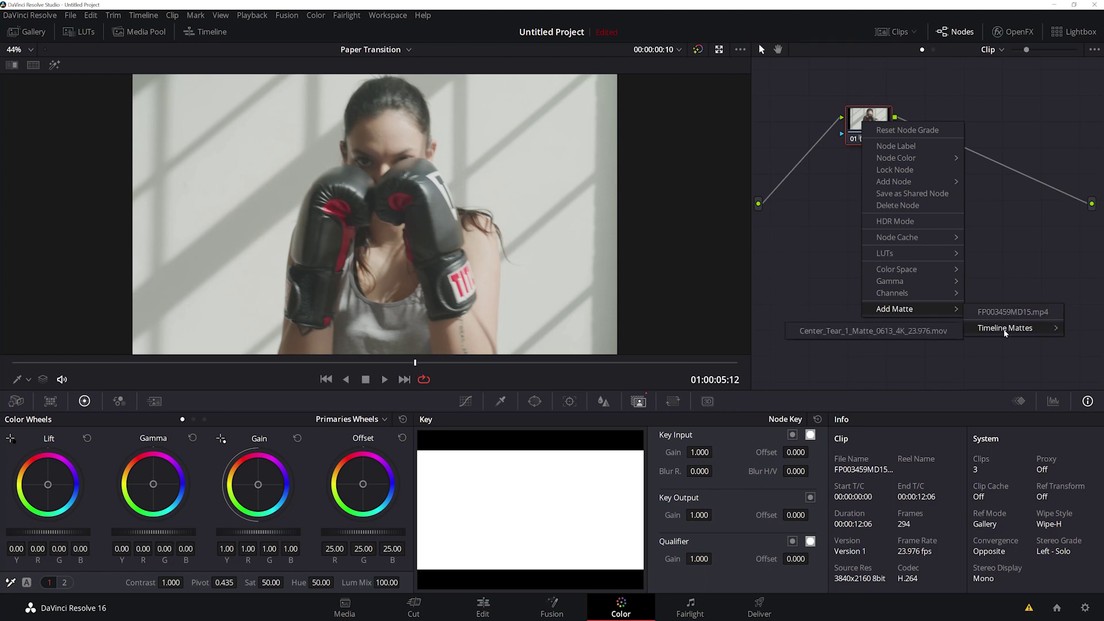
click(892, 332)
drag(800, 191, 839, 244)
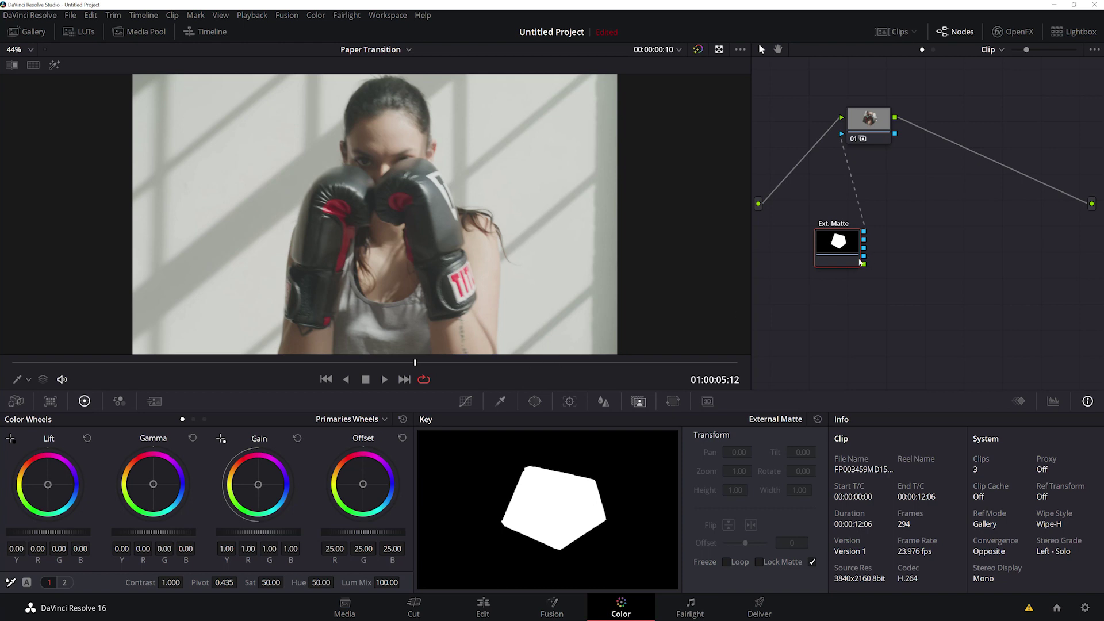
Add an alpha output to the node graph and connect the external matte's RGB output to it.
right_click(949, 202)
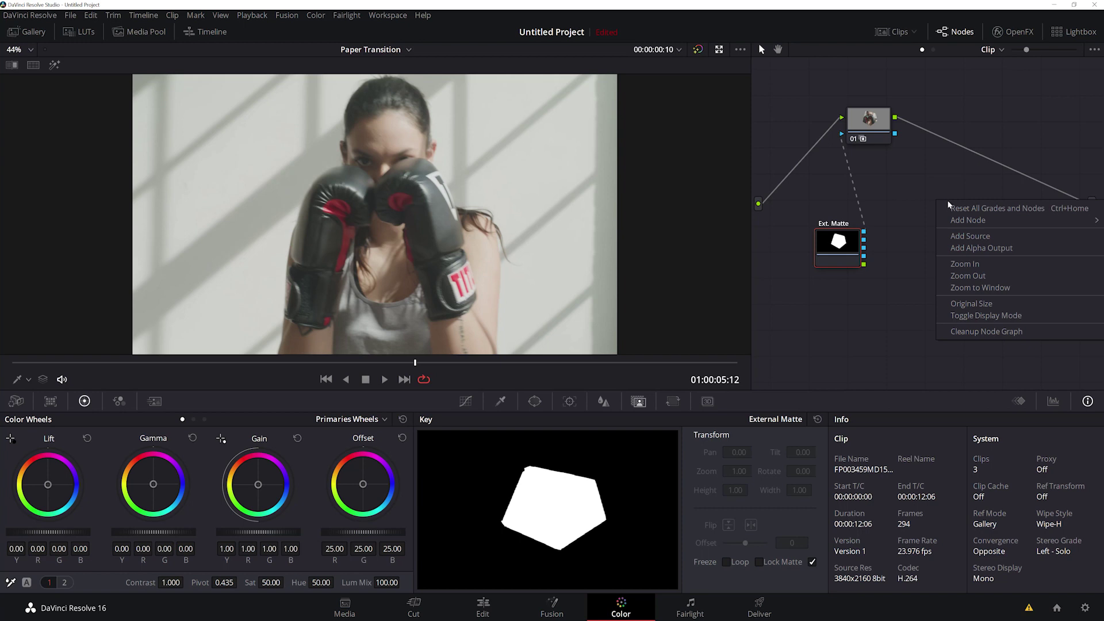
click(1005, 248)
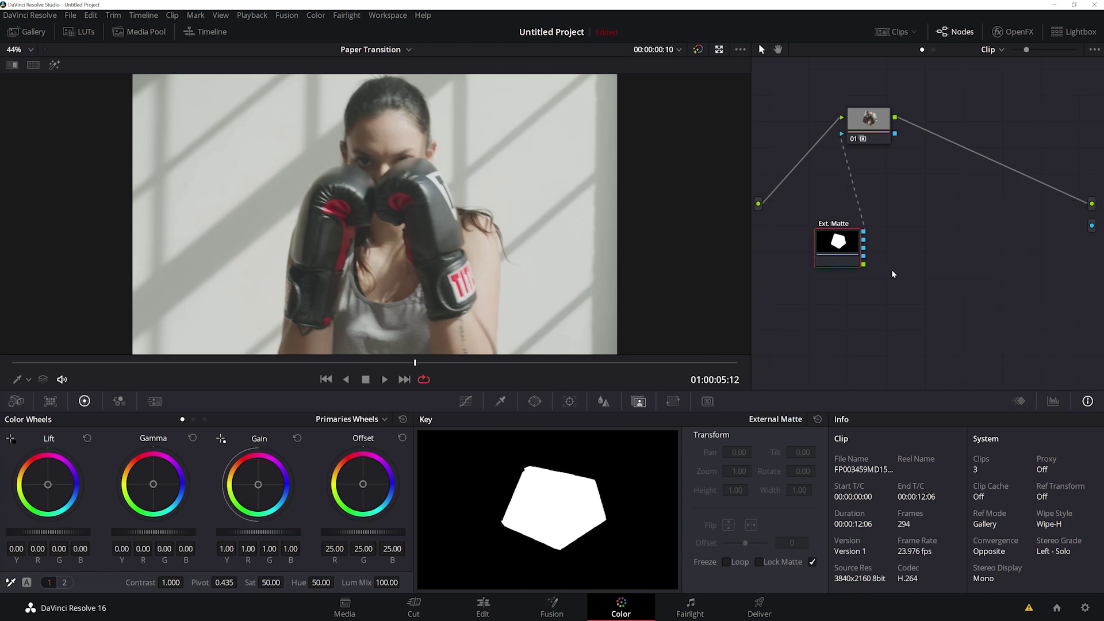
drag(864, 265, 1093, 228)
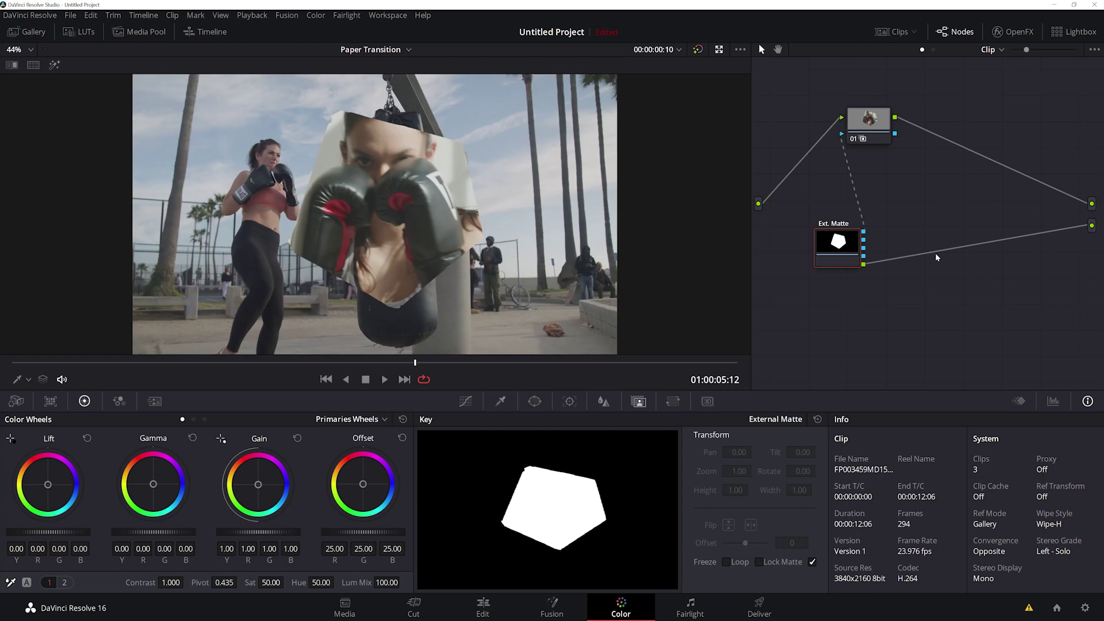
Return to the Edit page, enable Video 3 again and play the transition from before the tear.
click(482, 610)
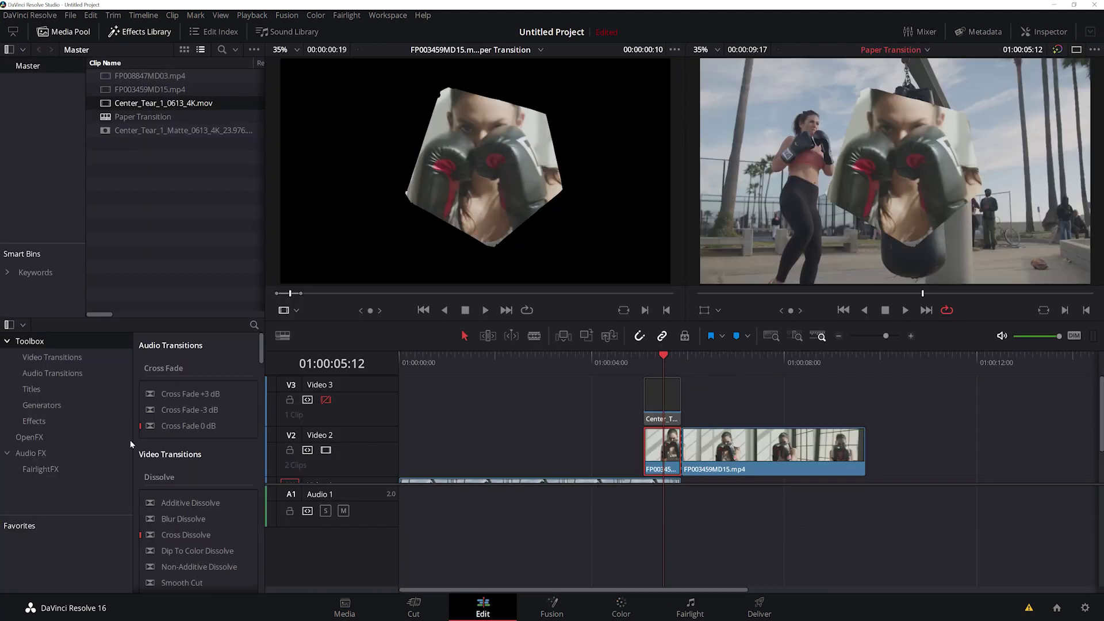
click(326, 399)
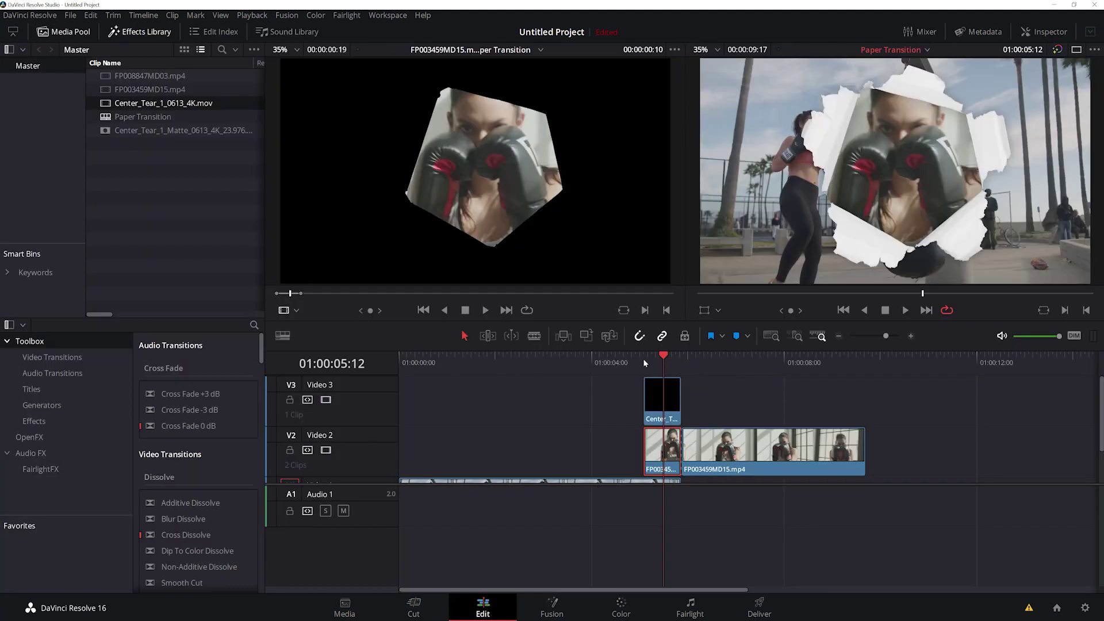
drag(664, 357, 616, 358)
click(905, 310)
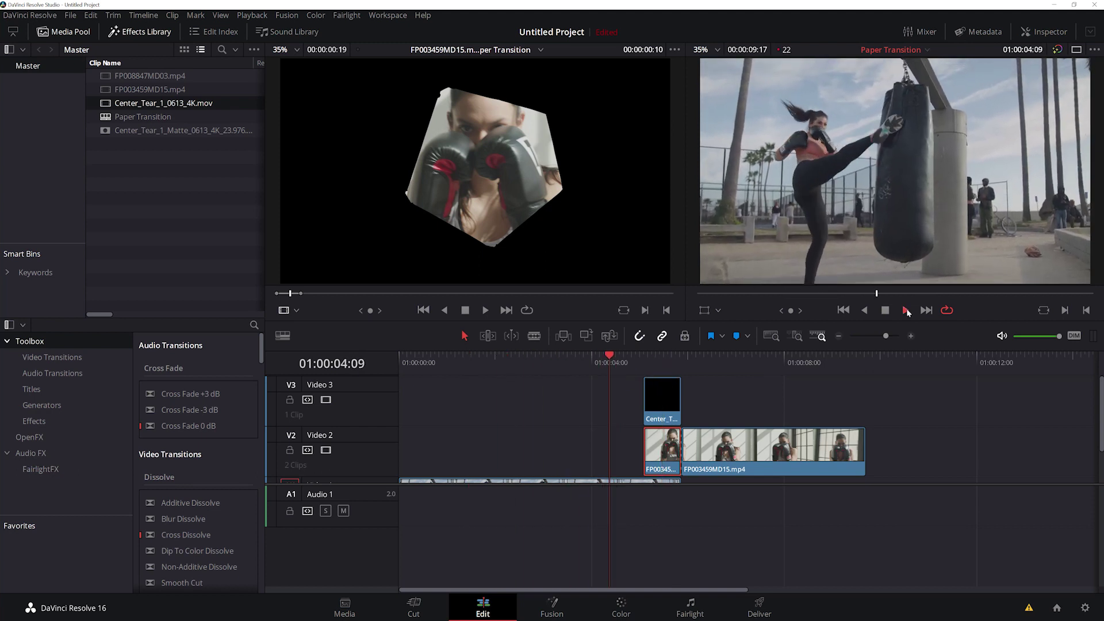